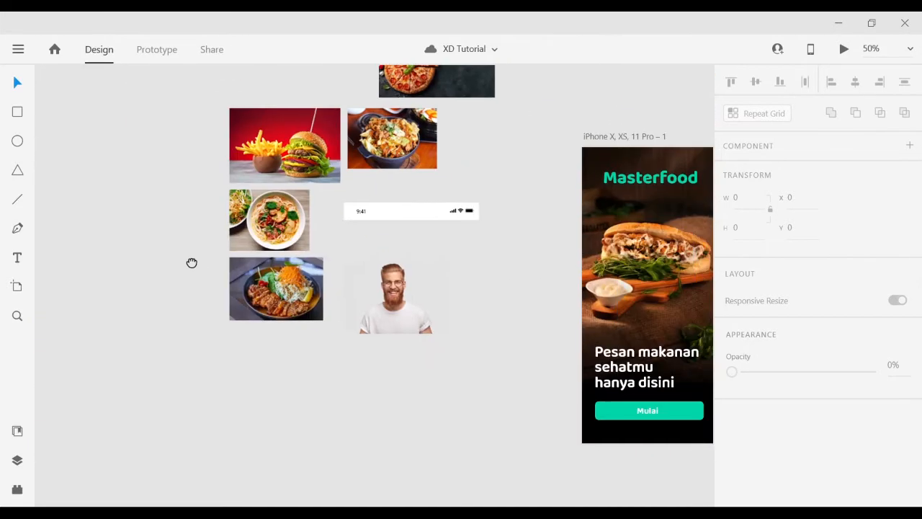
- Review the finished masterfood reference screens, the source food images and the blank second iPhone artboard
drag(339, 246, 439, 243)
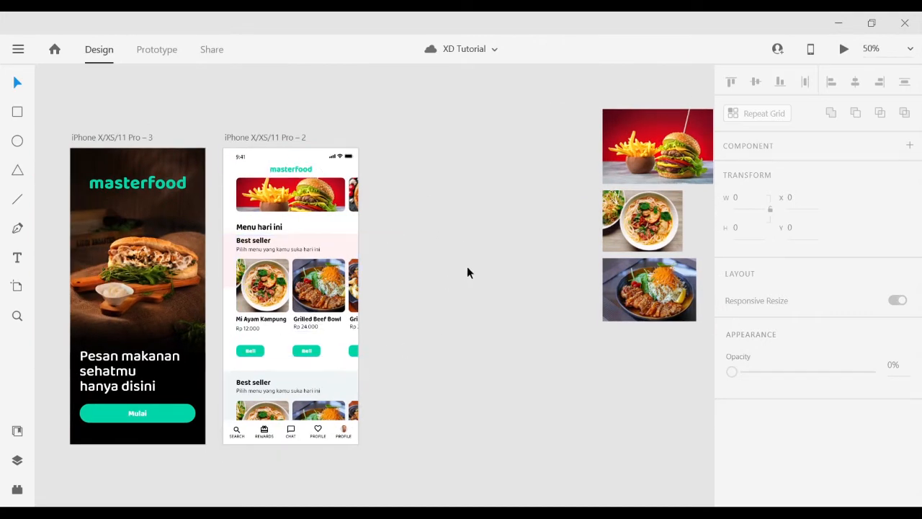
drag(466, 266, 422, 272)
drag(493, 239, 8, 239)
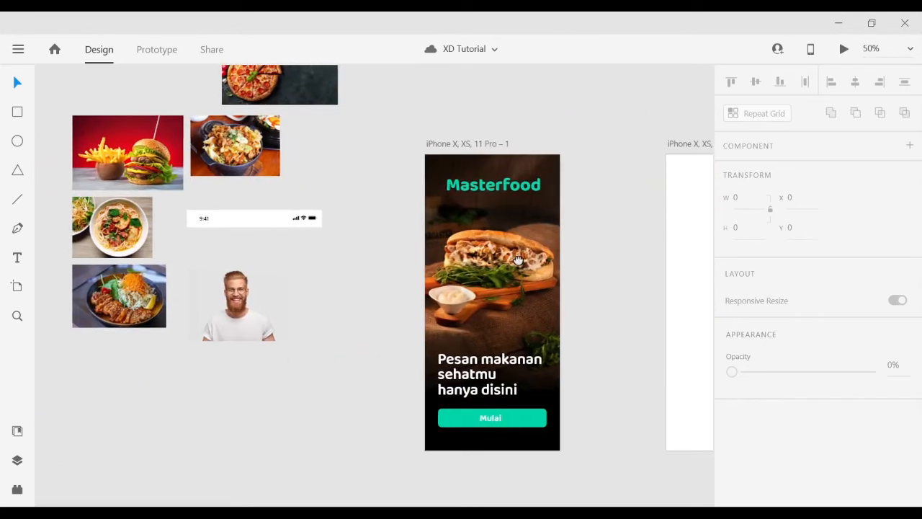
drag(518, 260, 166, 261)
click(354, 216)
drag(273, 230, 645, 251)
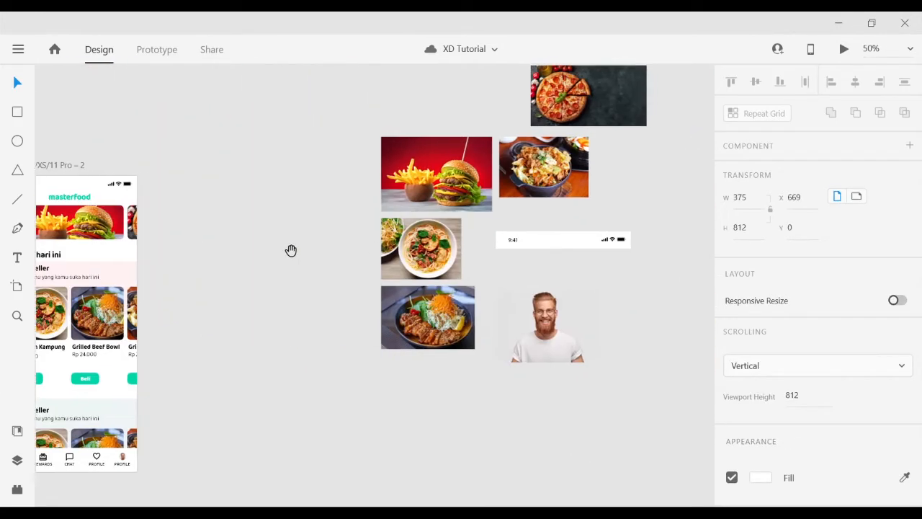
drag(291, 250, 387, 252)
click(274, 224)
click(174, 183)
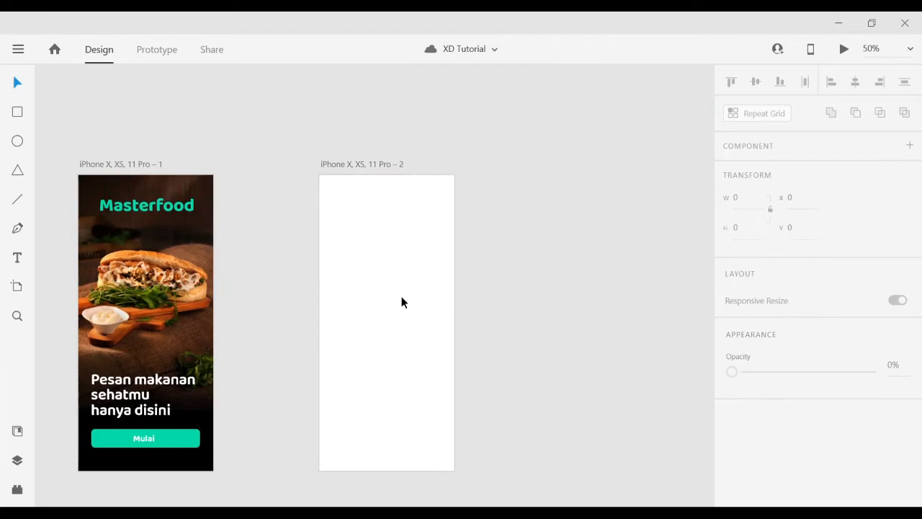
click(402, 300)
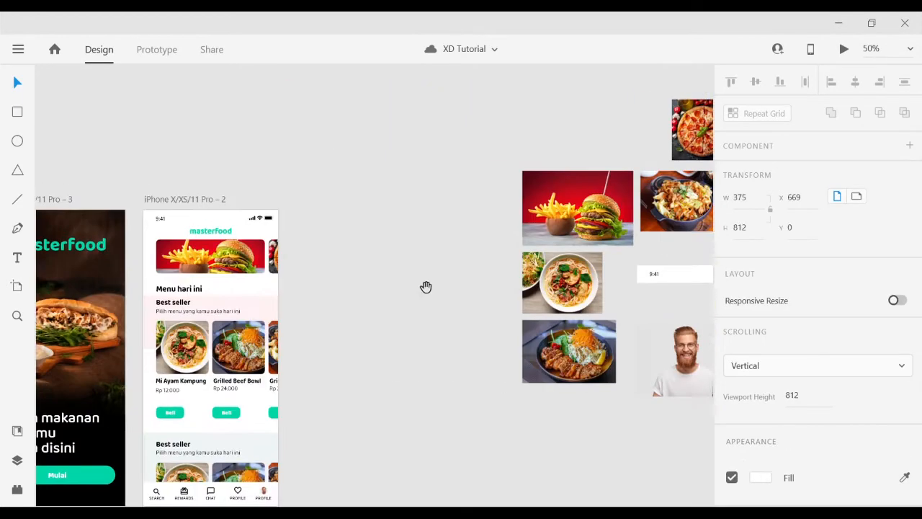
- Copy the 9:41 status bar to the top edge of the blank iPhone X, XS, 11 Pro – 2 artboard
drag(425, 287, 535, 294)
drag(401, 223, 252, 221)
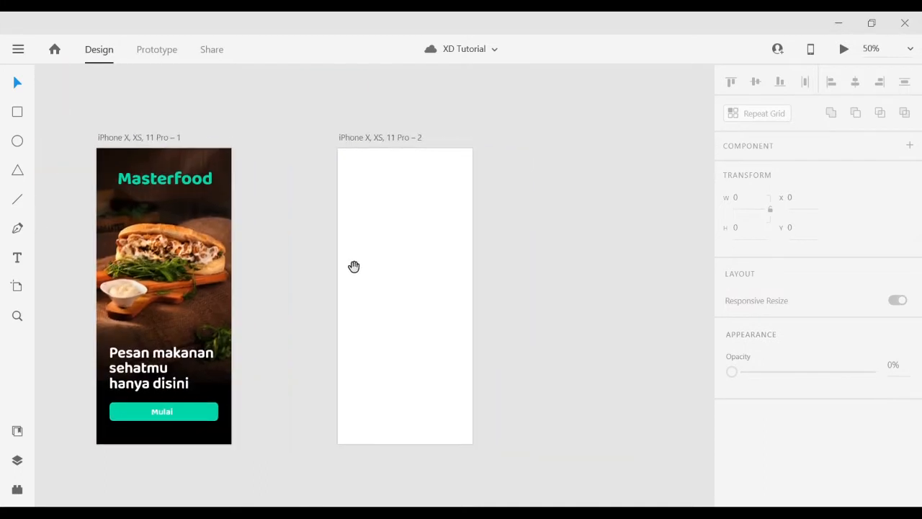
click(393, 274)
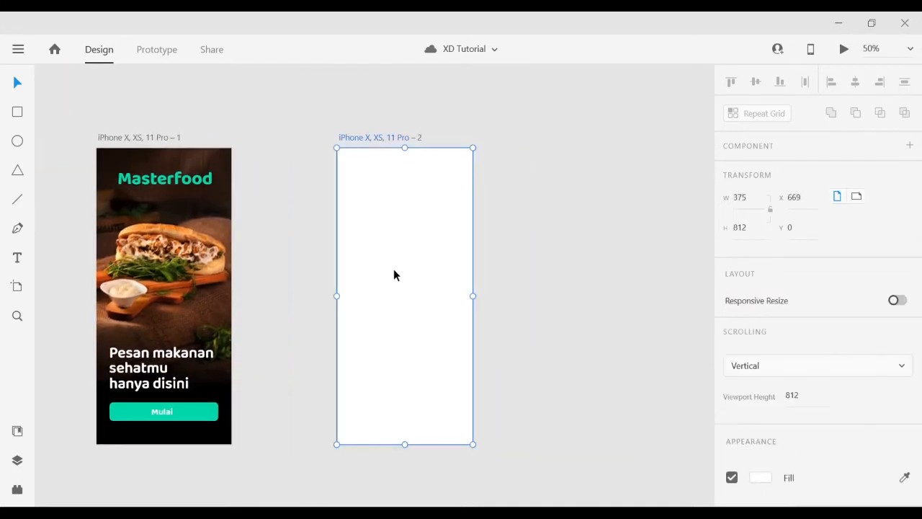
key(ctrl+v)
click(557, 216)
drag(530, 192, 324, 162)
click(526, 193)
- Copy the Masterfood logo text from the first artboard to the second, scaled down to size 29 and placed at Y 60
scroll(452, 223, left, 10)
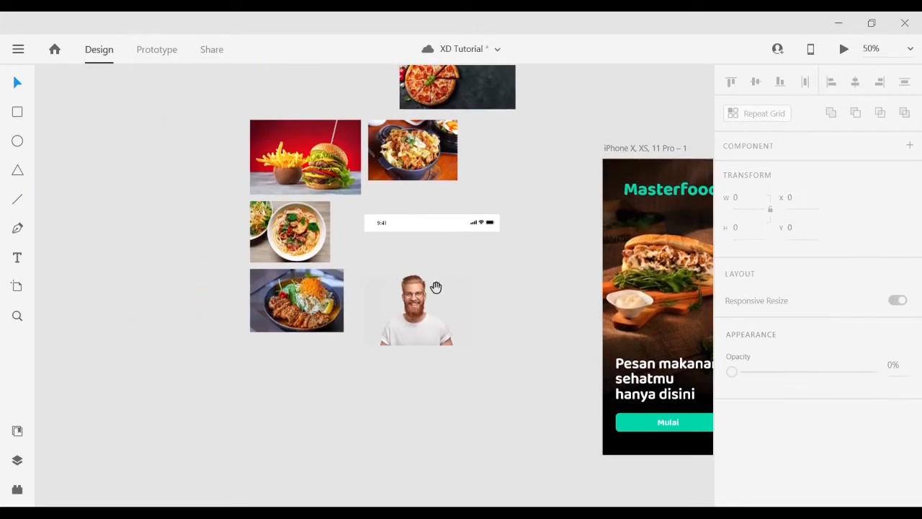
scroll(425, 297, left, 2)
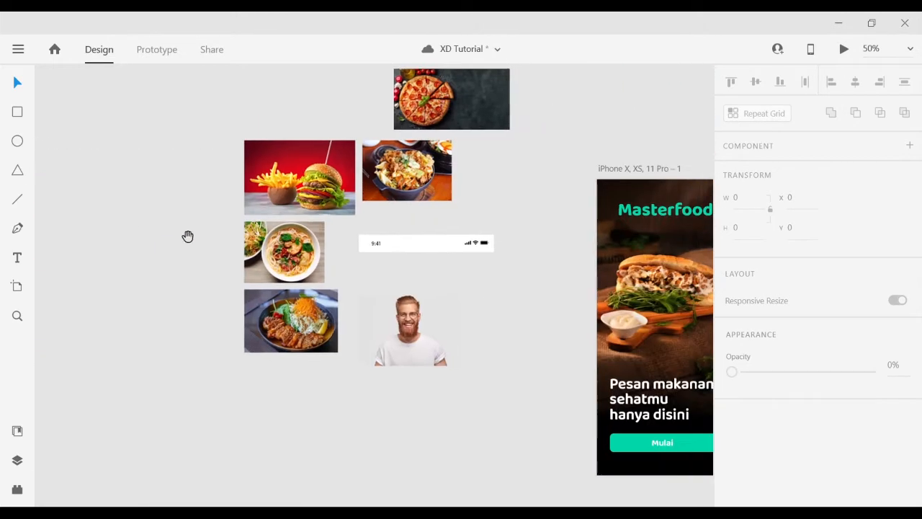
scroll(187, 235, right, 8)
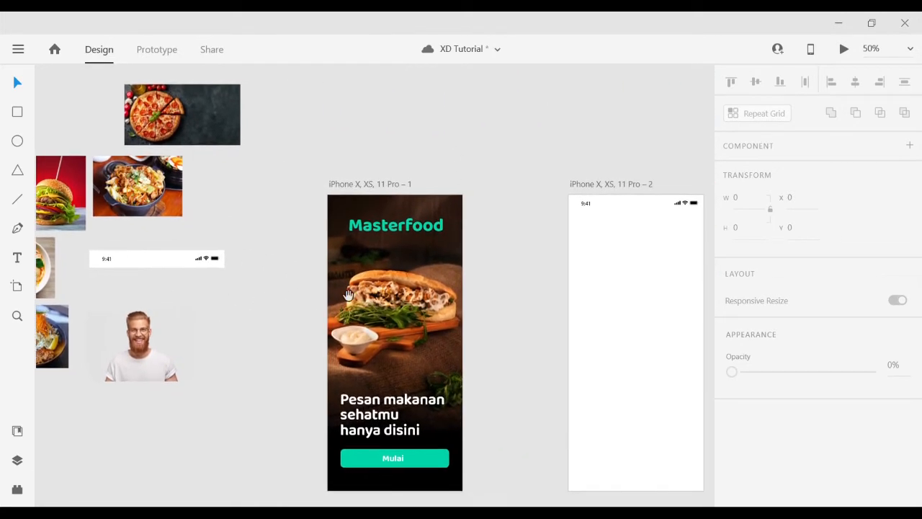
click(403, 232)
drag(547, 258, 324, 265)
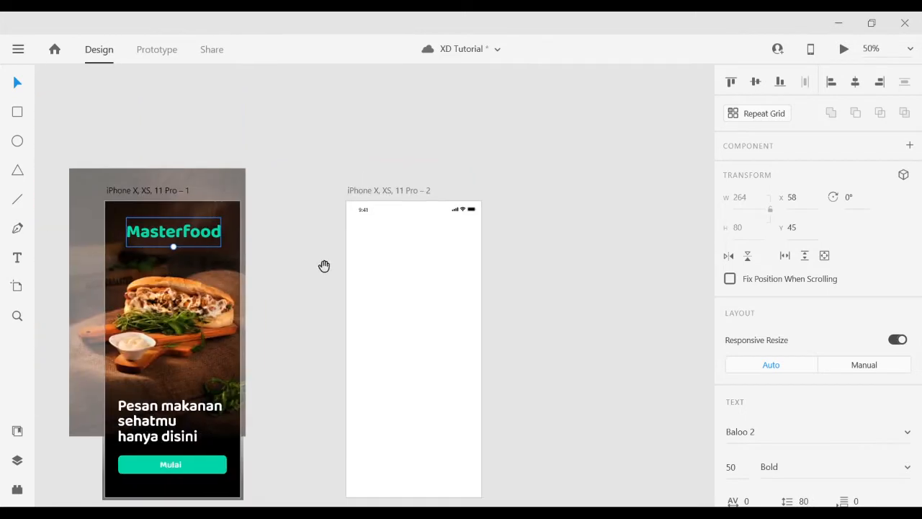
click(433, 310)
key(ctrl+v)
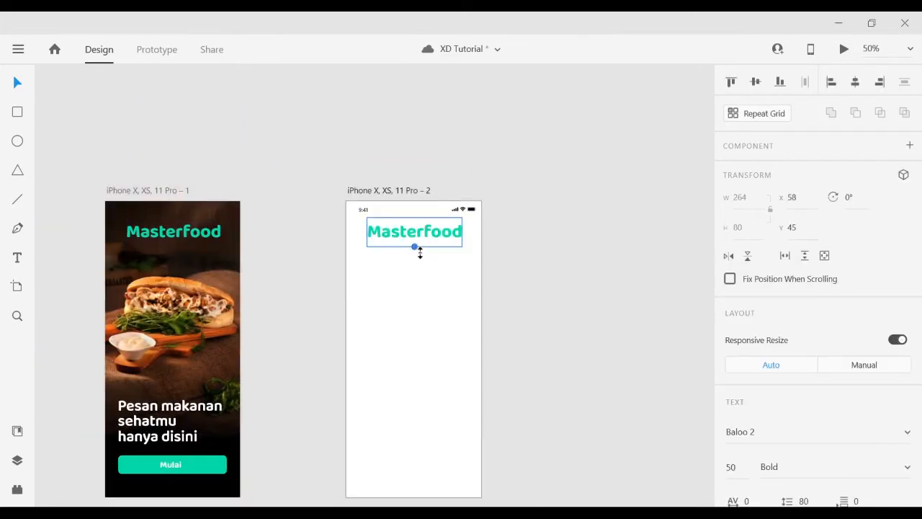
drag(420, 253, 422, 243)
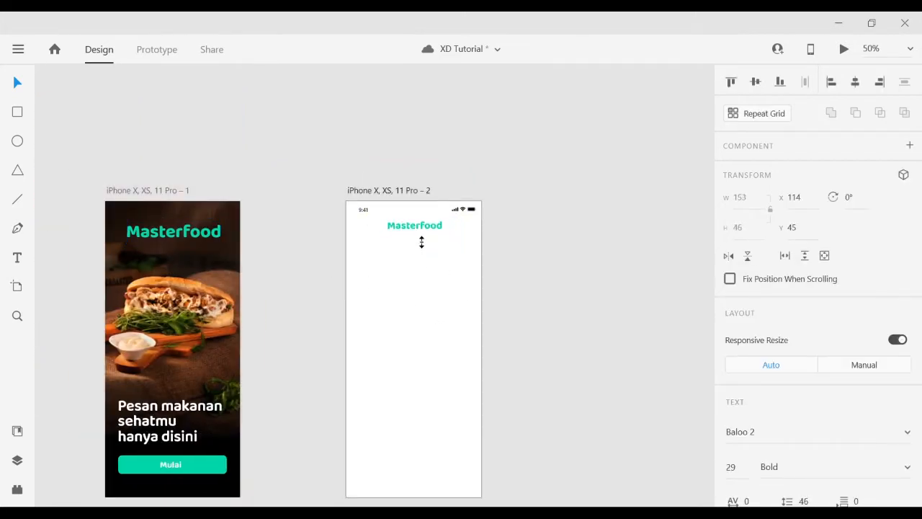
click(548, 231)
- Show the four-column layout grid on the artboards
drag(203, 267, 161, 253)
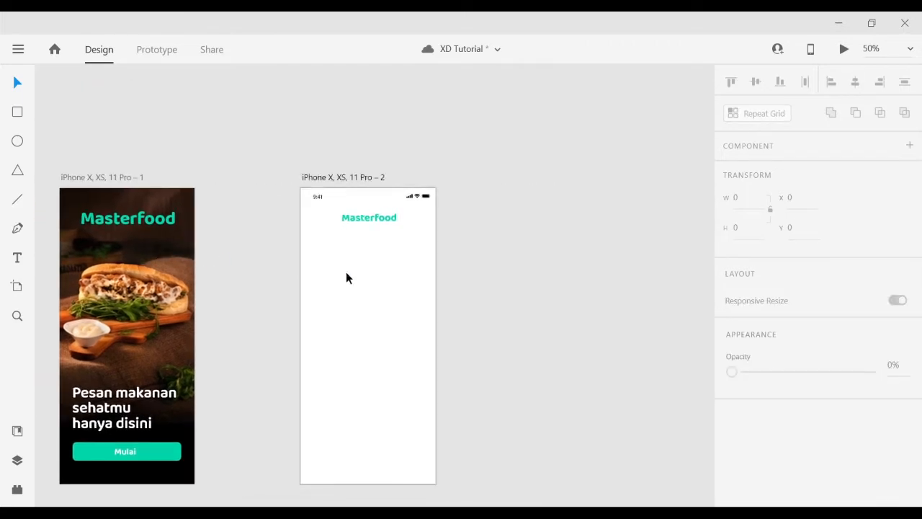
key(ctrl+shift+apostrophe)
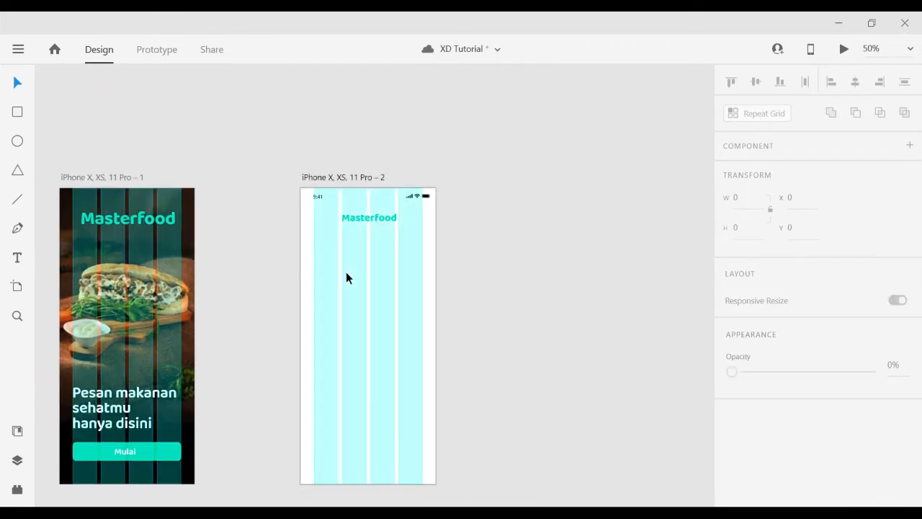
key(z)
click(351, 277)
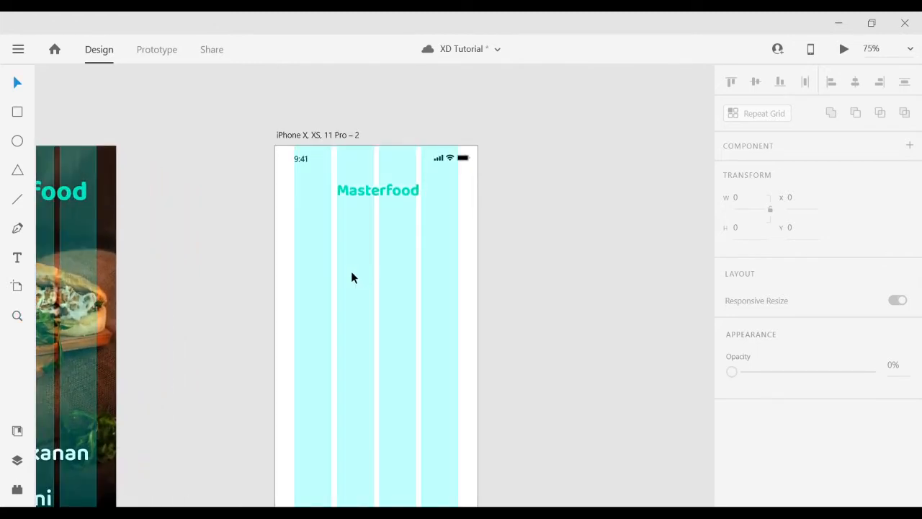
- Switch the layout grid off and on several times to compare the artboards with and without columns
key(ctrl+shift+apostrophe)
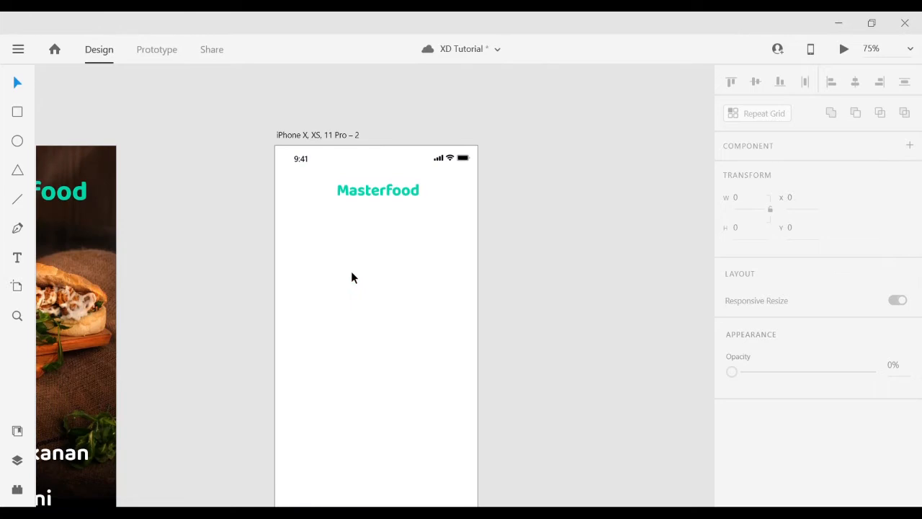
key(ctrl+shift+apostrophe)
key(ctrl+shift+apostrophe)
key(ctrl+shift+apostrophe)
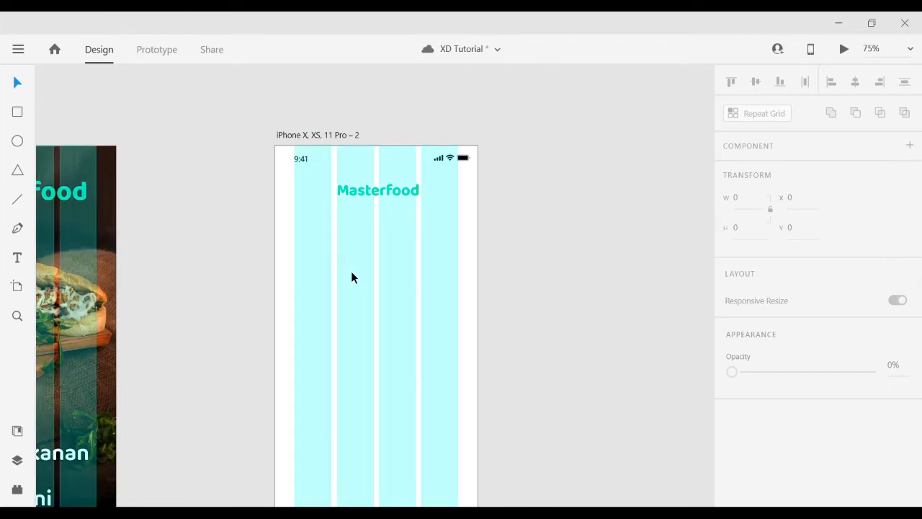
key(ctrl+shift+apostrophe)
key(ctrl+shift+apostrophe)
key(ctrl+shift+apostrophe)
key(ctrl+shift+apostrophe)
key(ctrl+shift+apostrophe)
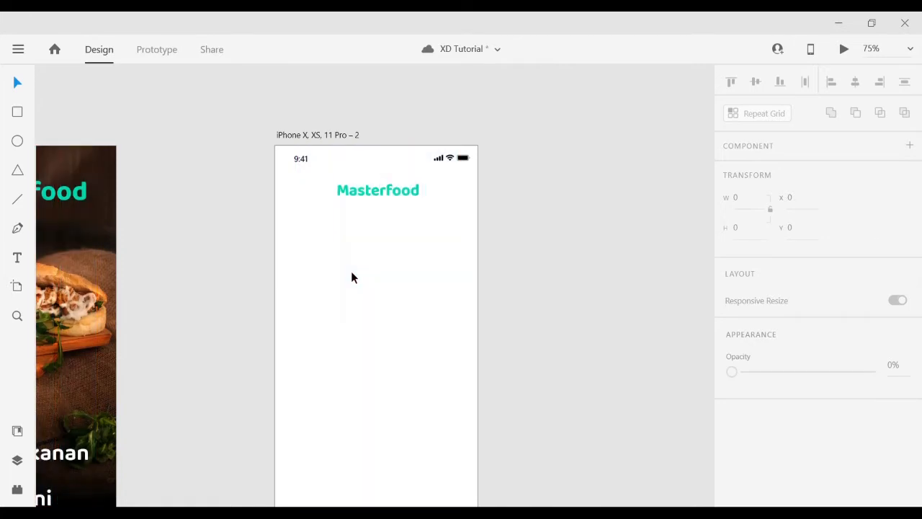
key(ctrl+shift+apostrophe)
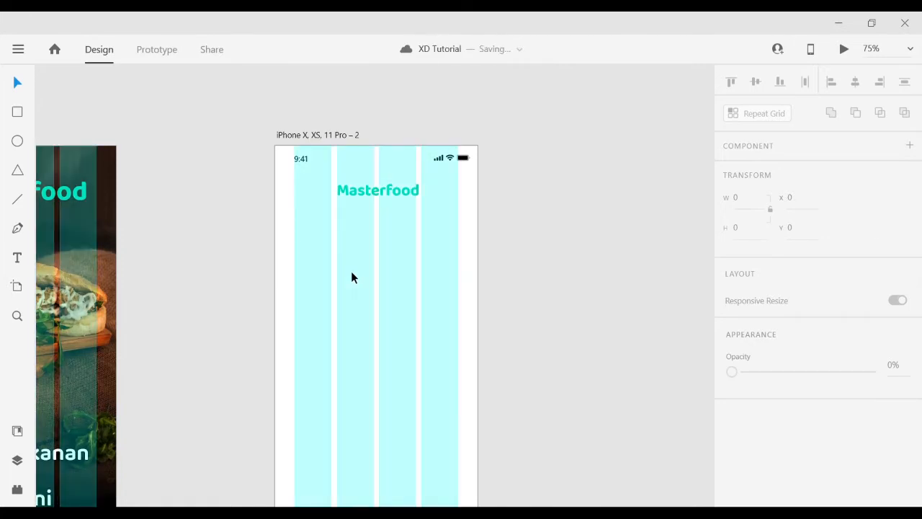
key(ctrl+shift+apostrophe)
key(ctrl+shift+apostrophe)
- Draw a banner rectangle about 302 by 97 below the Masterfood logo, spanning all four grid columns
click(379, 192)
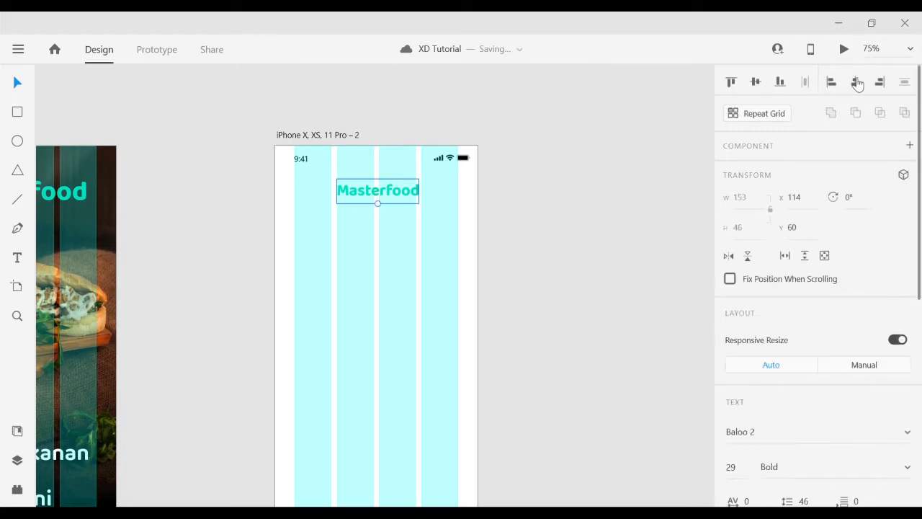
click(609, 192)
drag(288, 238, 544, 223)
drag(458, 209, 125, 190)
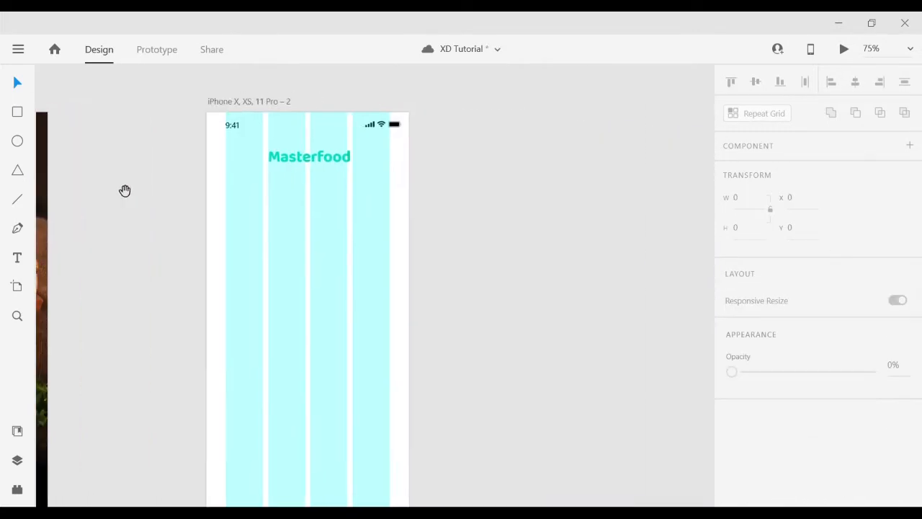
click(18, 112)
drag(233, 188, 395, 240)
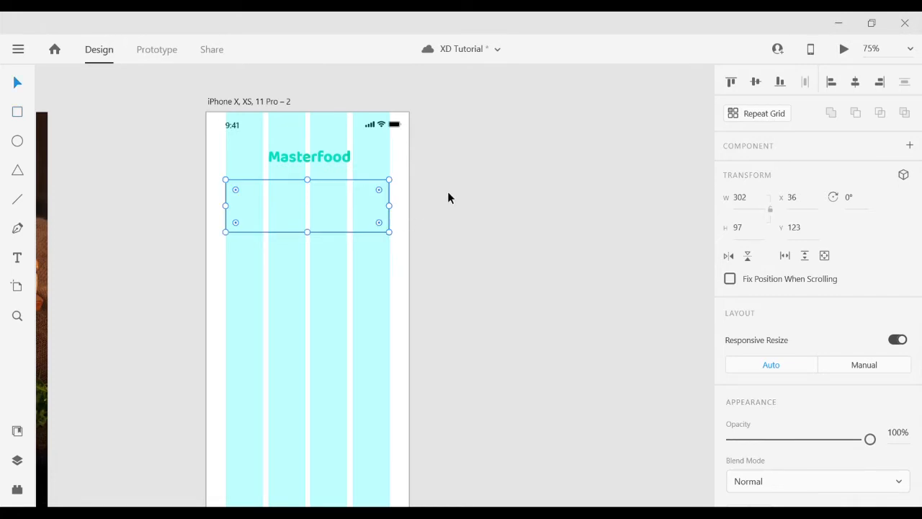
scroll(734, 282, down, 4)
click(627, 274)
- Examine the burger banner on the finished reference home screen, including its size, position and masked image properties
drag(538, 236, 825, 199)
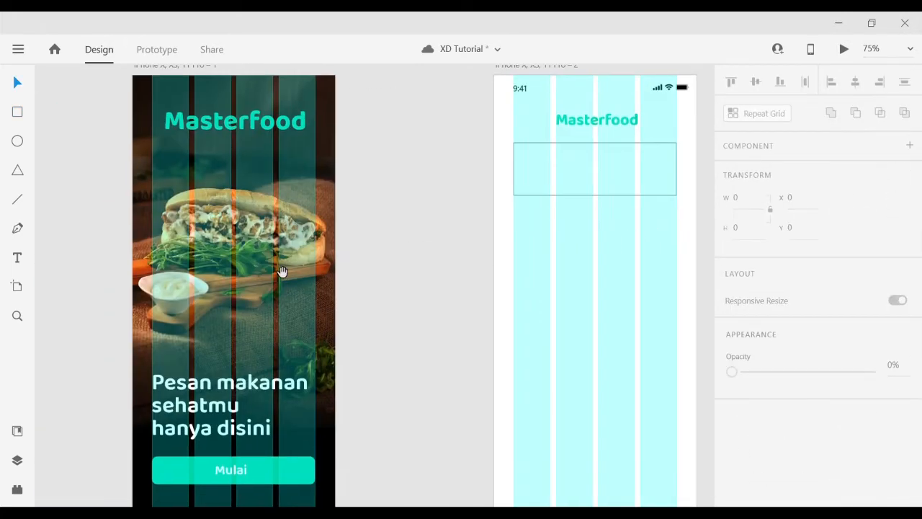
drag(58, 293, 264, 281)
drag(358, 278, 475, 301)
drag(292, 292, 469, 319)
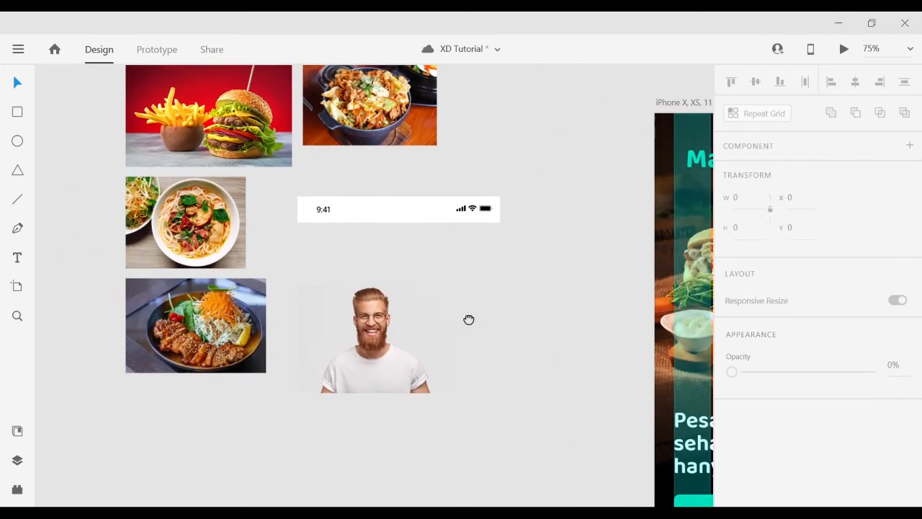
drag(377, 304, 124, 315)
drag(466, 296, 264, 306)
drag(432, 299, 857, 286)
drag(98, 279, 533, 309)
drag(303, 278, 467, 278)
click(299, 225)
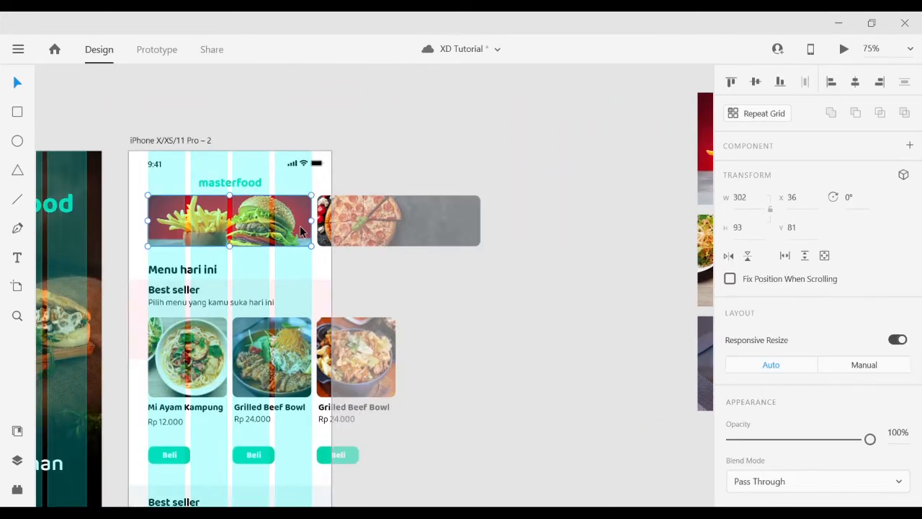
scroll(836, 335, down, 1)
scroll(827, 337, up, 1)
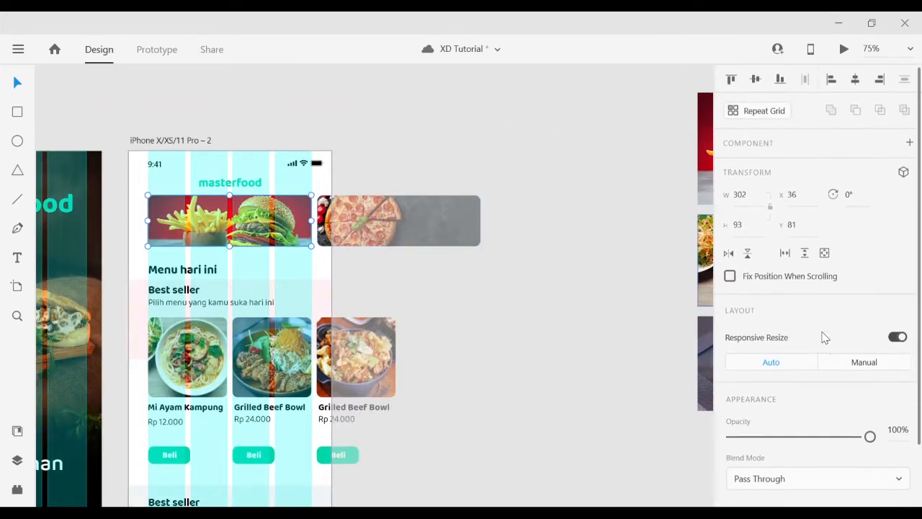
double_click(299, 204)
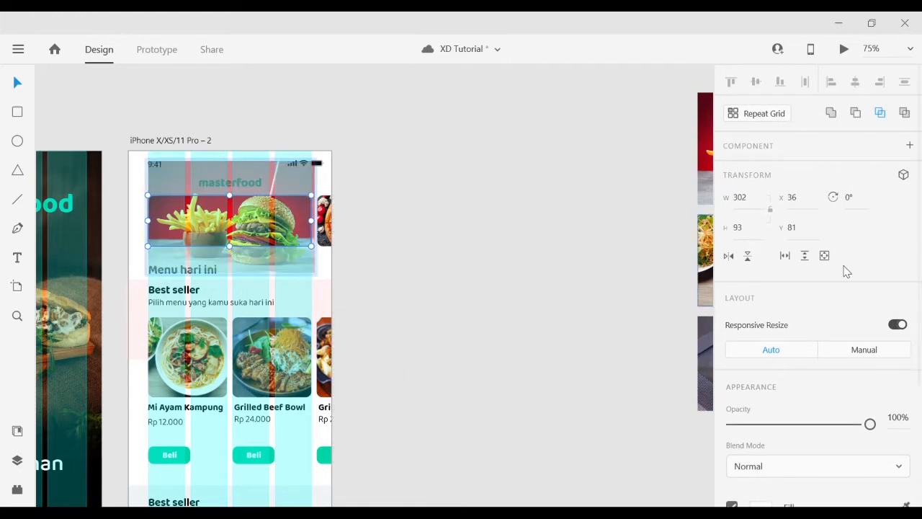
scroll(847, 270, down, 2)
scroll(849, 272, up, 2)
click(559, 231)
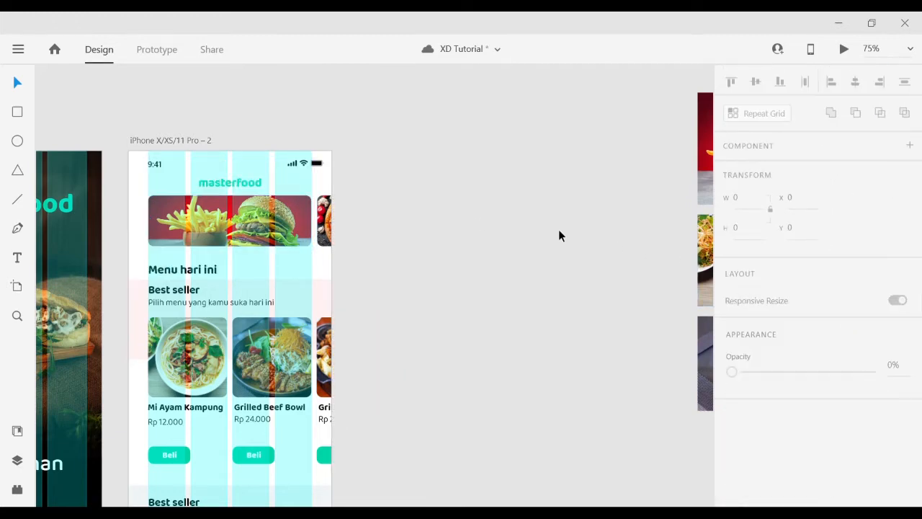
drag(680, 237, 200, 239)
drag(710, 295, 300, 295)
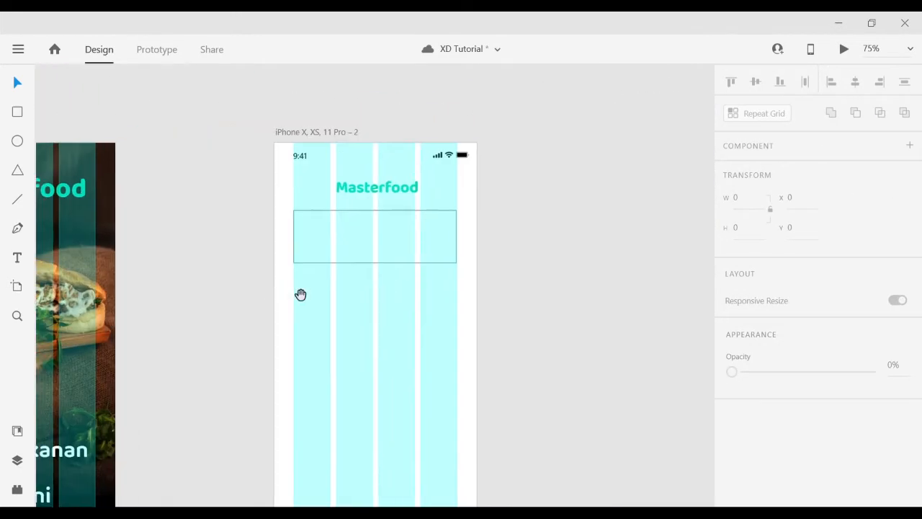
- Round the corners of the banner rectangle below the Masterfood logo
click(406, 240)
scroll(833, 356, down, 3)
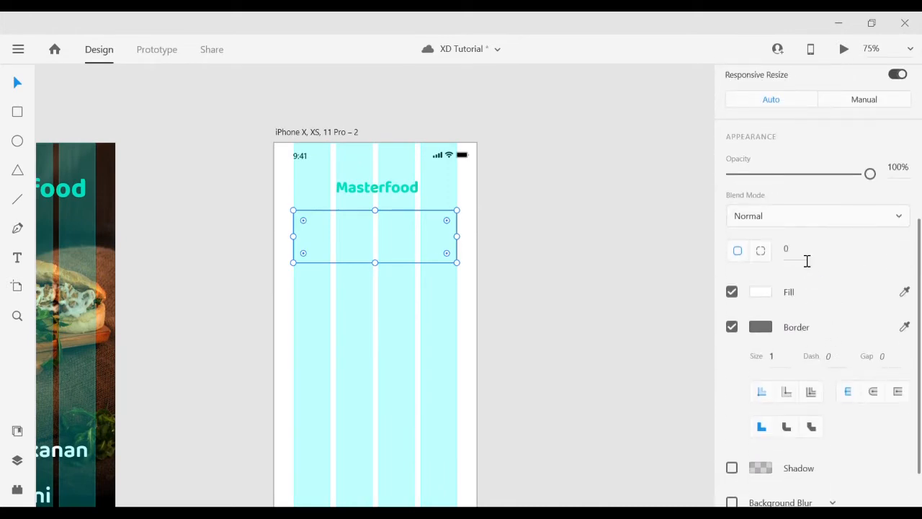
text(1)
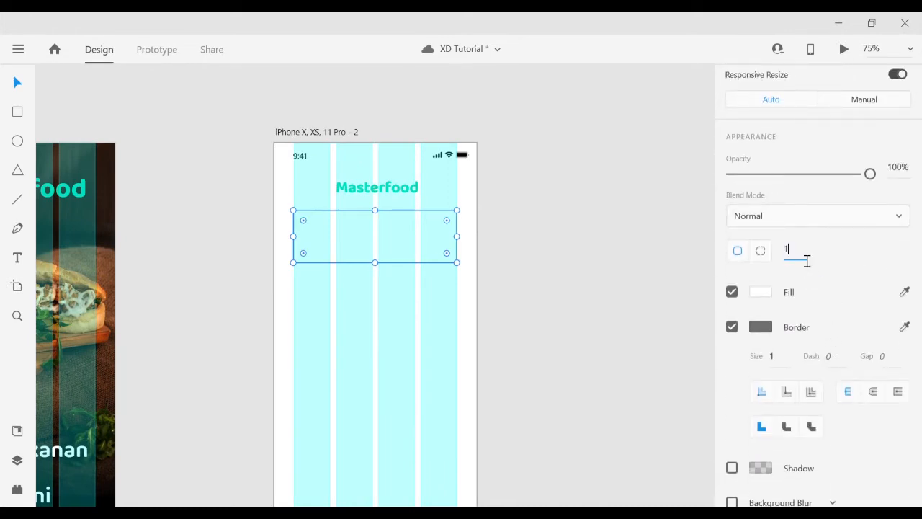
click(633, 195)
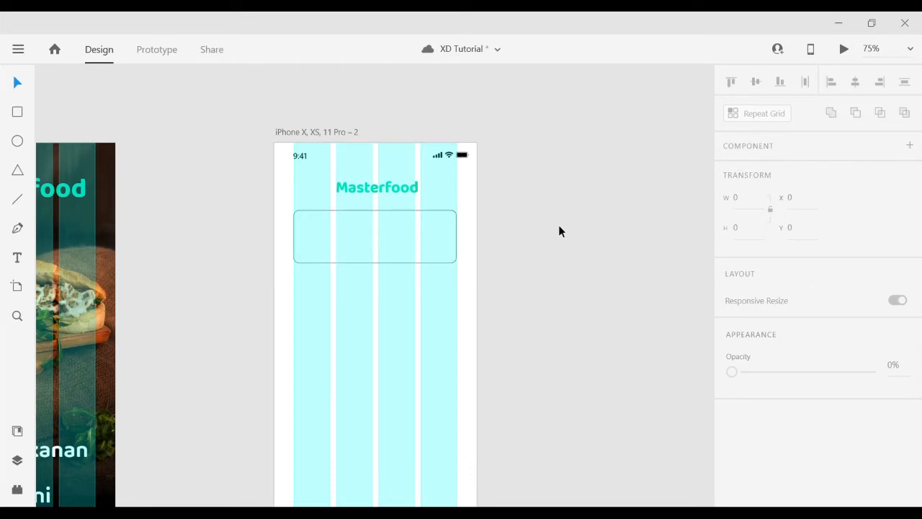
- Hide the layout grid on the artboards
scroll(466, 238, left, 10)
scroll(350, 262, up, 3)
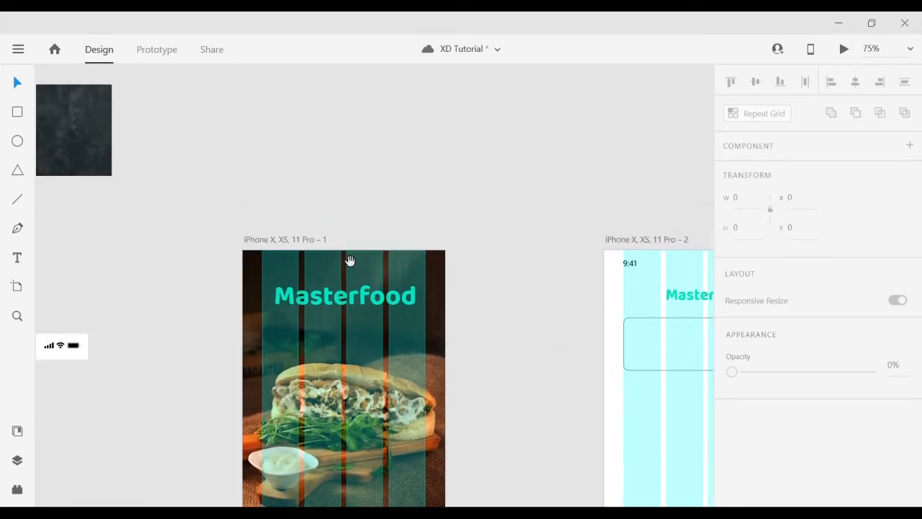
key(ctrl+shift+apostrophe)
key(ctrl+minus)
key(space)
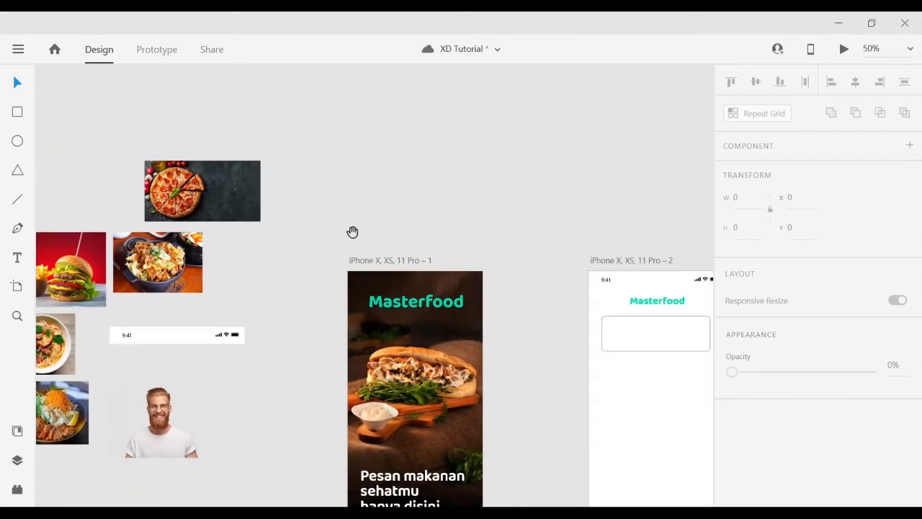
- Bring the fries-and-burger photo from the image collection to the empty canvas above the iPhone artboards
drag(132, 251, 200, 213)
click(155, 225)
click(469, 163)
key(space)
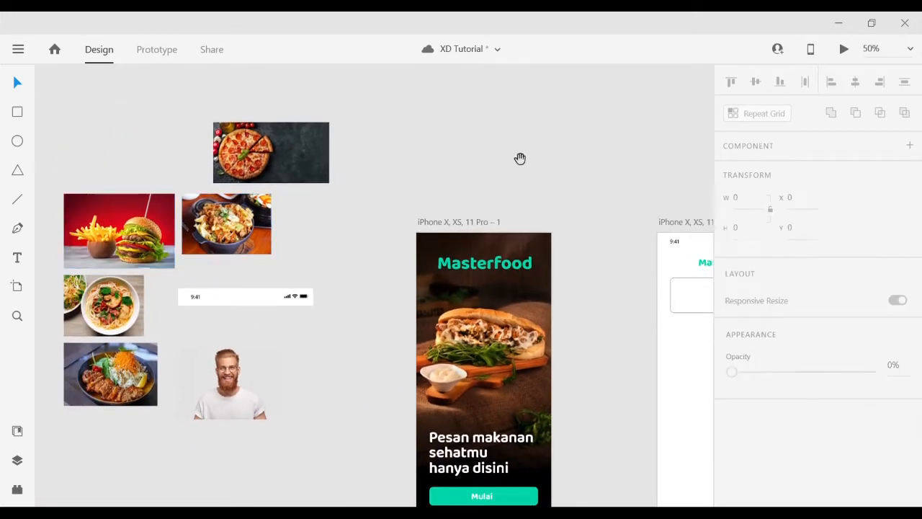
mouse_move(639, 186)
mouse_down()
mouse_move(343, 150)
mouse_move(483, 137)
mouse_up()
drag(59, 152, 253, 154)
mouse_move(170, 182)
mouse_down()
mouse_move(599, 211)
mouse_move(639, 161)
mouse_up()
key(space)
drag(637, 185, 326, 243)
drag(367, 213, 404, 102)
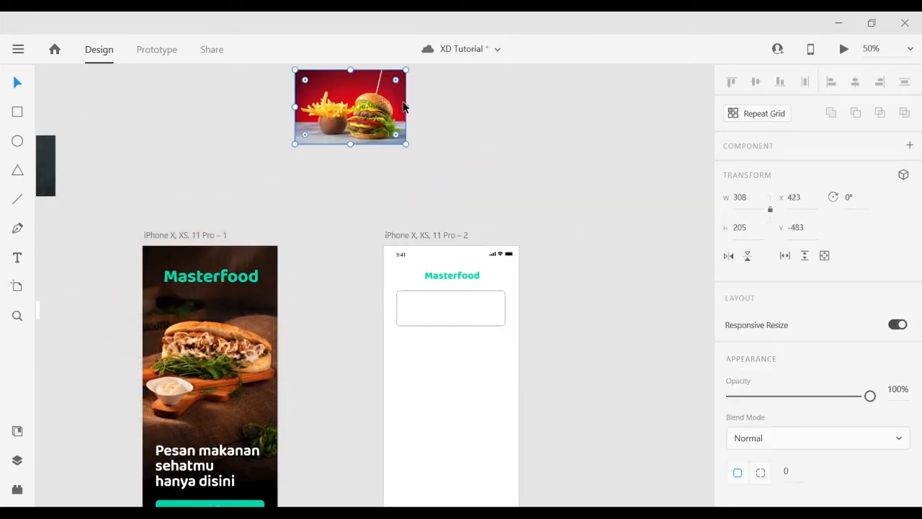
click(478, 130)
- Paste the fries-and-burger photo onto the second iPhone artboard, overlapping the banner rectangle below the Masterfood logo
key(ctrl+space)
click(500, 315)
drag(494, 337, 453, 277)
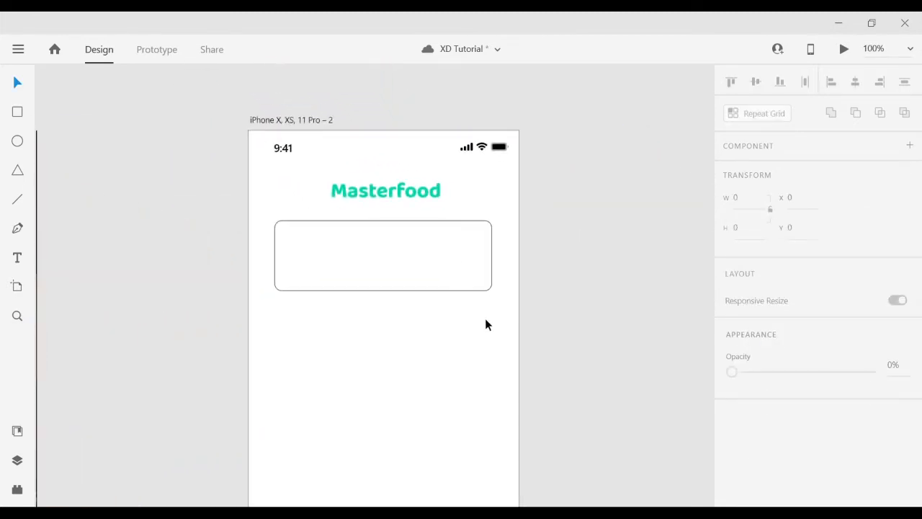
key(ctrl+v)
drag(425, 320, 473, 266)
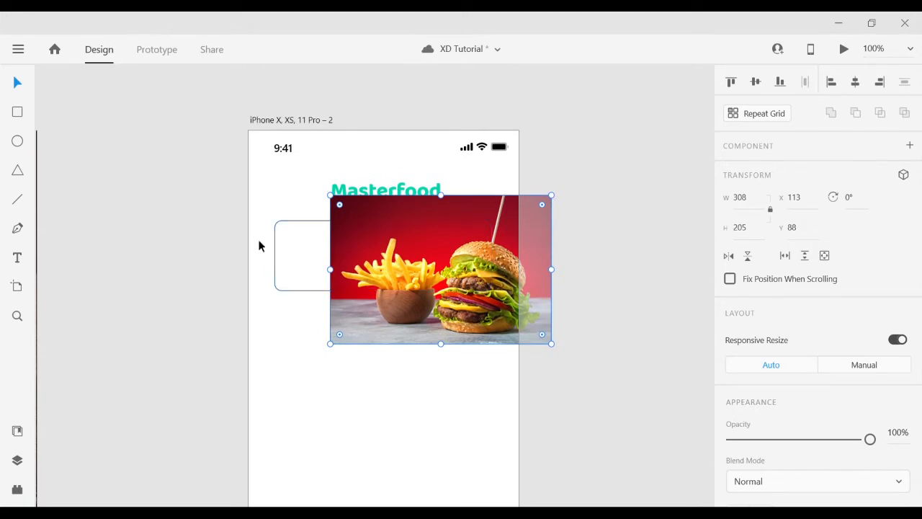
- Bring the banner rectangle to the front and position the burger photo behind it so the photo covers its full width
click(294, 252)
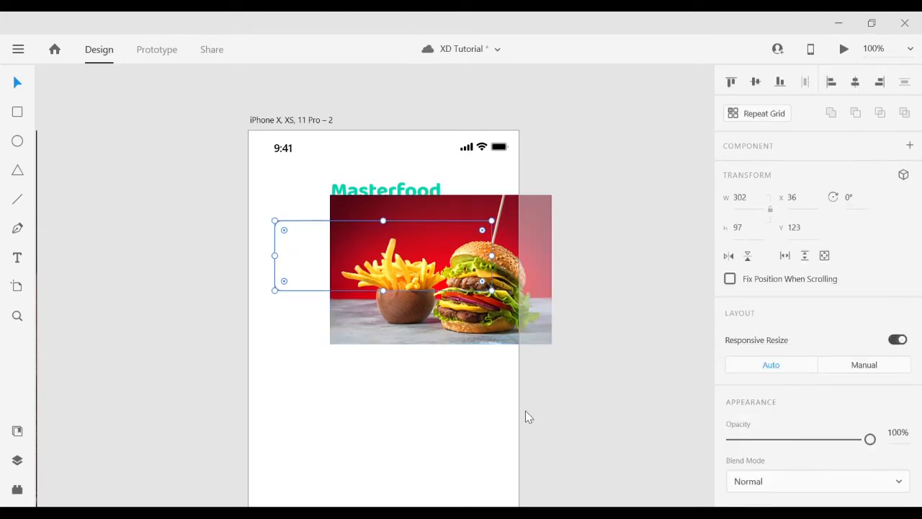
key(ctrl+shift+bracketright)
drag(519, 324, 453, 318)
- Mask the fries-and-burger photo with the rounded banner rectangle
click(468, 255)
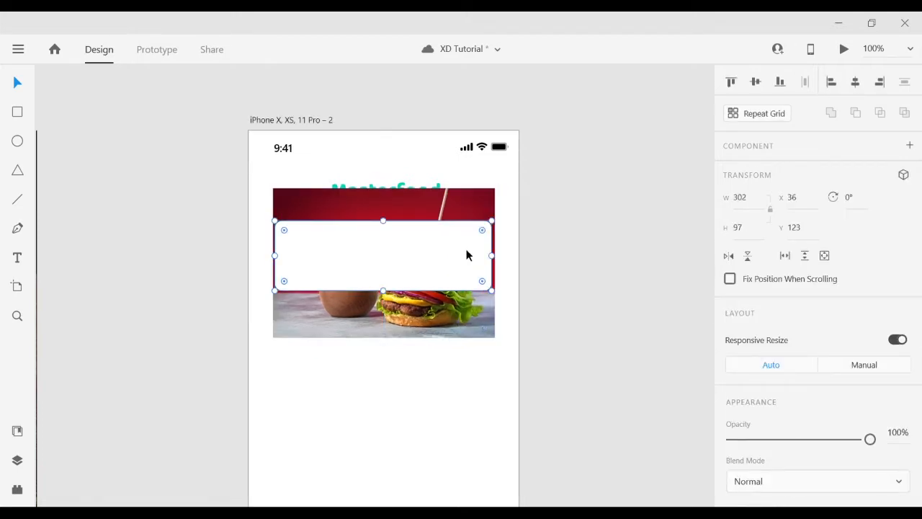
shift+click(463, 213)
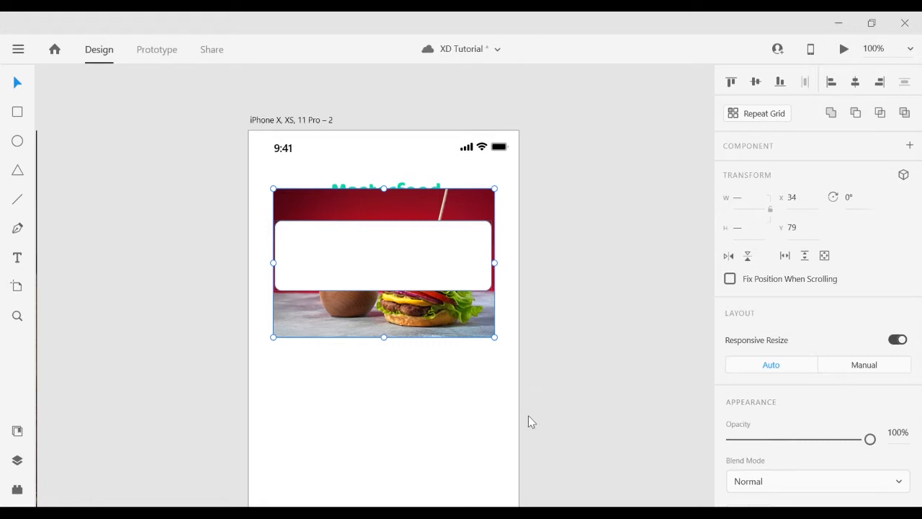
key(ctrl+shift+m)
click(560, 312)
double_click(427, 269)
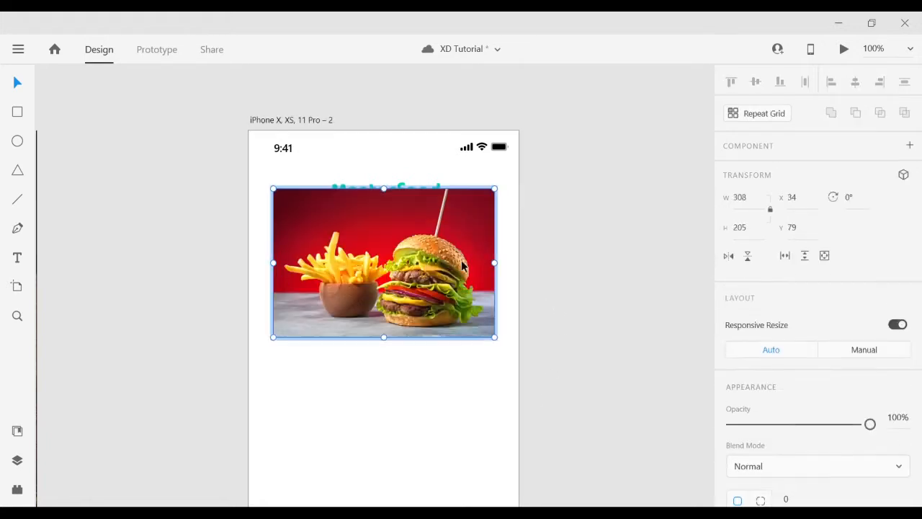
click(567, 245)
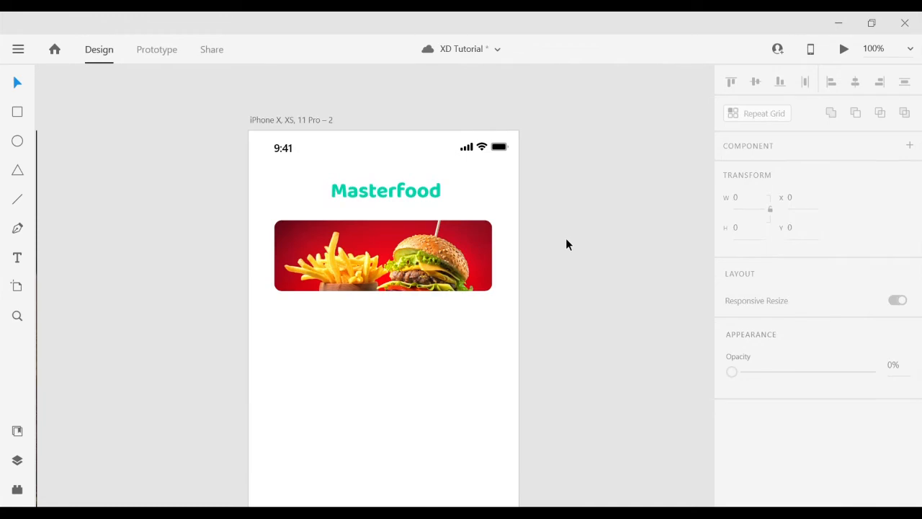
- Show the layout grid and narrow the burger banner from its outer edge to about 271 wide
key(ctrl+shift+apostrophe)
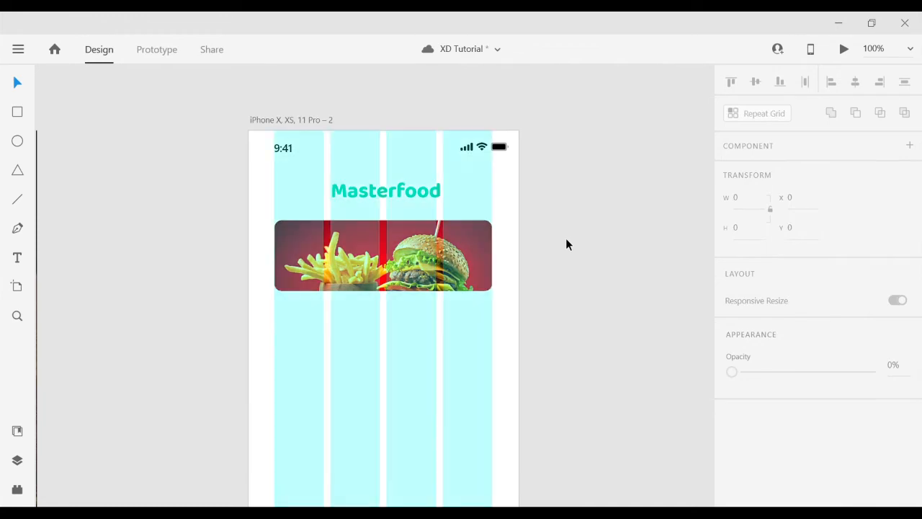
click(486, 241)
drag(502, 257, 476, 257)
click(456, 218)
- Duplicate the burger banner beside the original with a small gap, running past the artboard edge, and hide the layout grid
drag(286, 244, 488, 247)
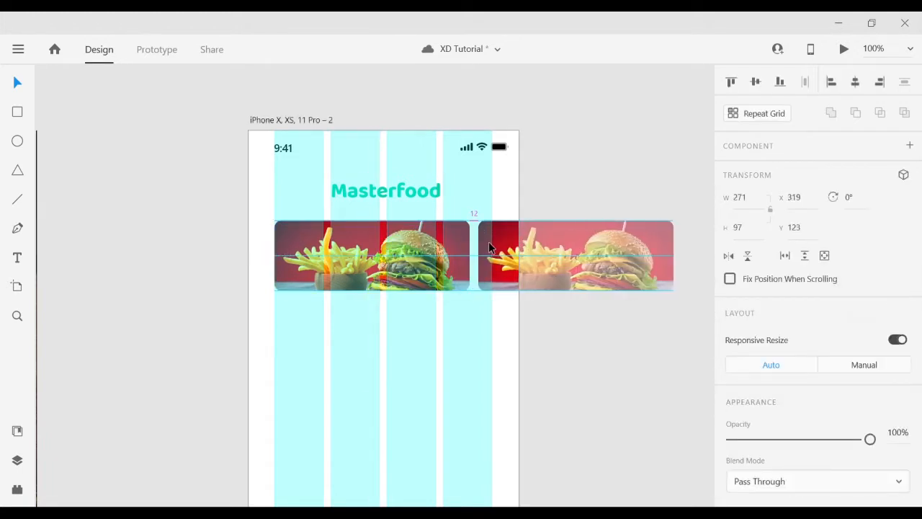
key(Left)
key(Left)
click(564, 208)
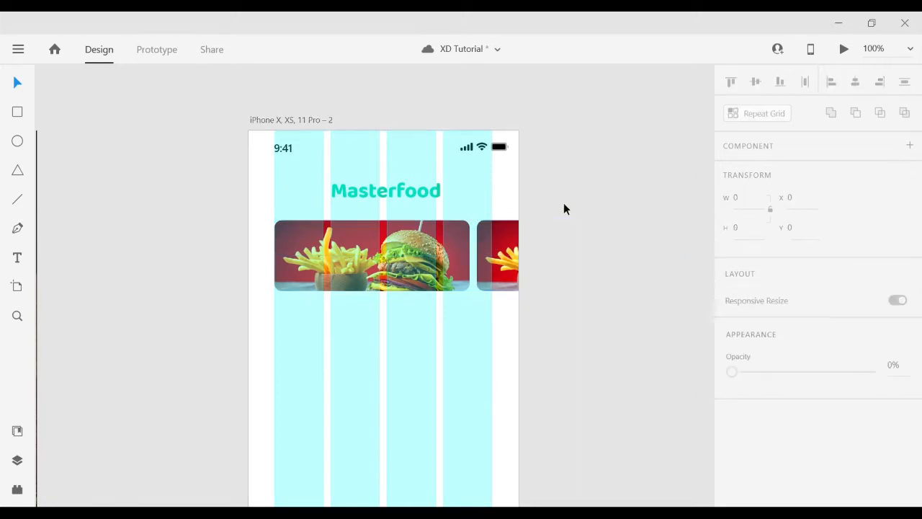
key(ctrl+shift+apostrophe)
- Examine the heading and menu sections below the burger banner on the finished reference home screen
key(ctrl+minus)
key(space)
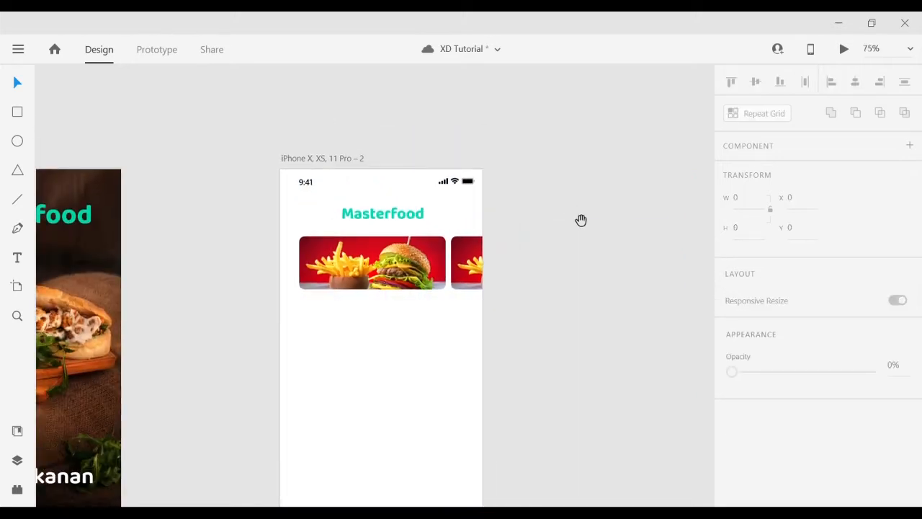
mouse_move(446, 282)
mouse_down()
mouse_move(512, 249)
mouse_move(610, 227)
mouse_move(719, 266)
mouse_up()
drag(401, 271, 603, 266)
drag(474, 283, 634, 306)
drag(270, 305, 508, 287)
drag(270, 286, 534, 288)
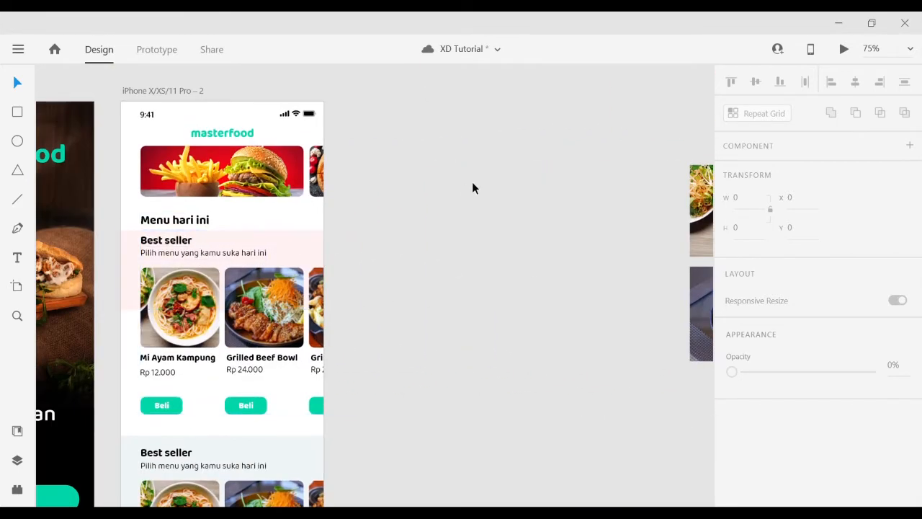
drag(523, 190, 266, 208)
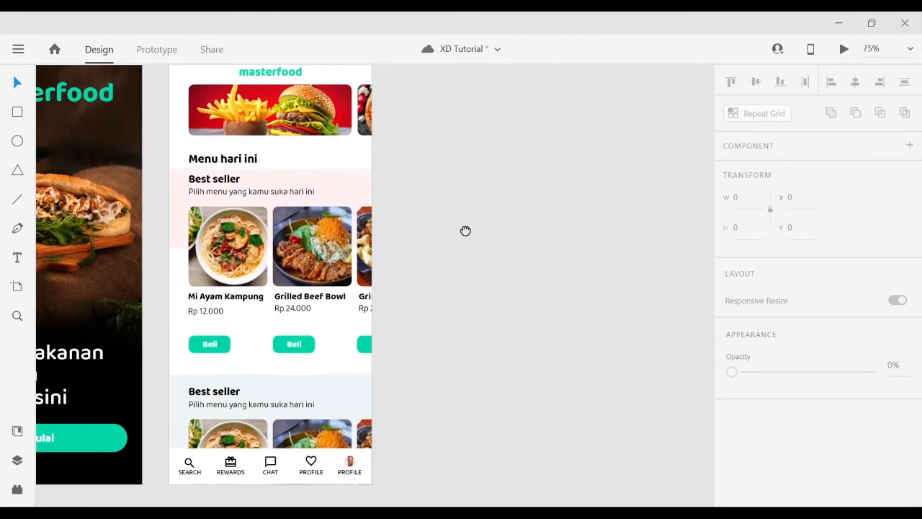
drag(465, 231, 607, 243)
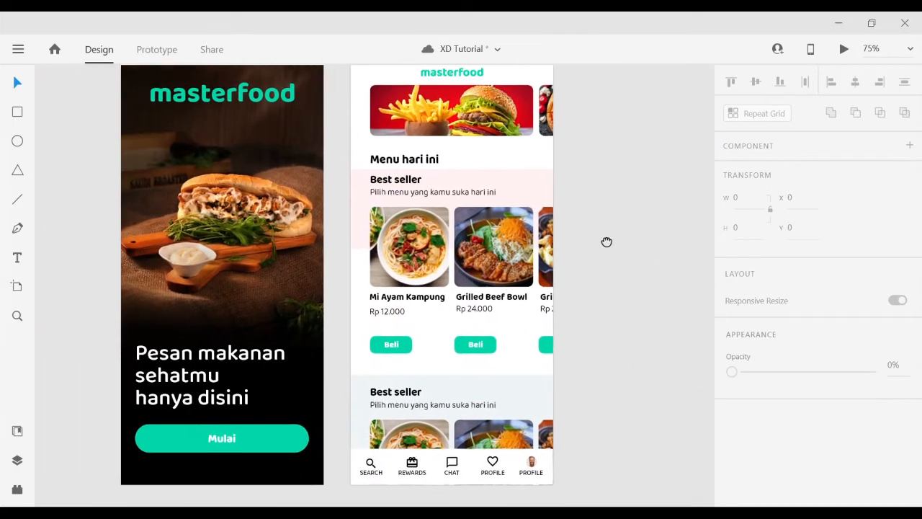
- Copy the "Pesan makanan sehatmu hanya disini" text from the first artboard to the second and fill the copy with black
click(248, 350)
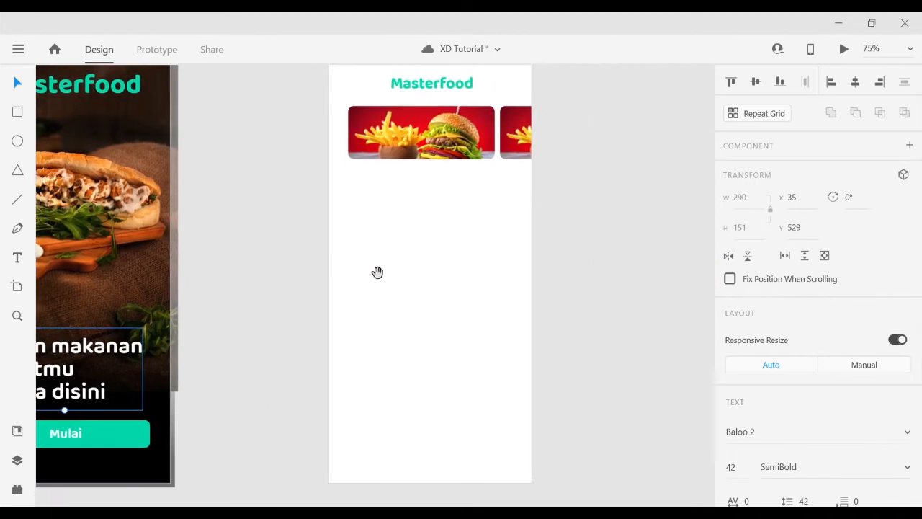
click(381, 273)
key(ctrl+v)
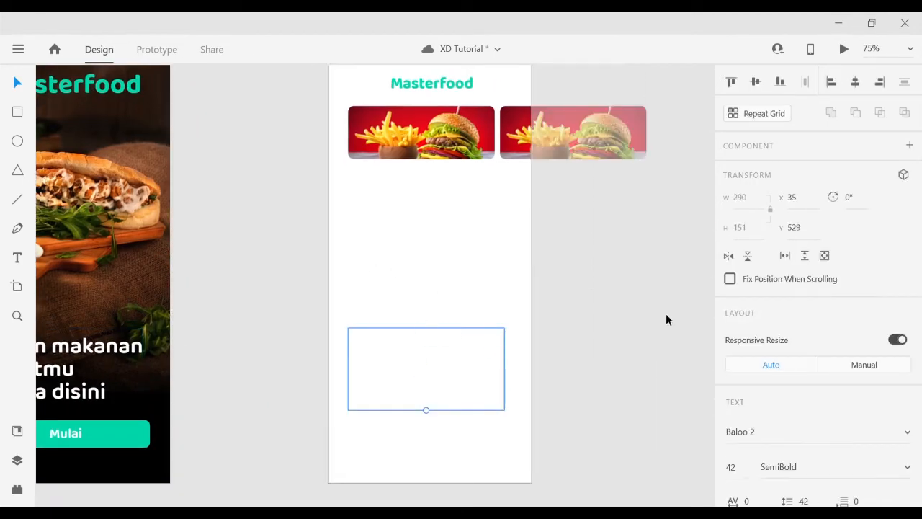
scroll(791, 326, down, 5)
click(758, 344)
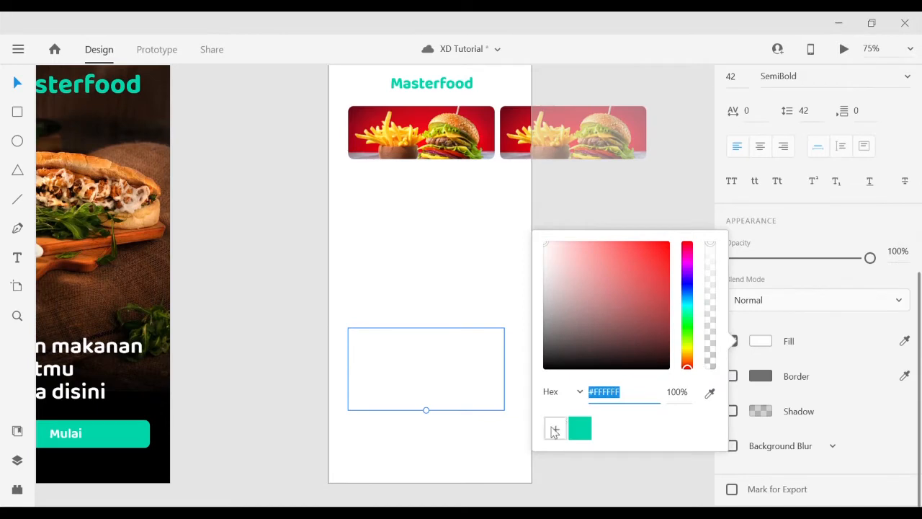
drag(558, 325, 545, 370)
click(470, 348)
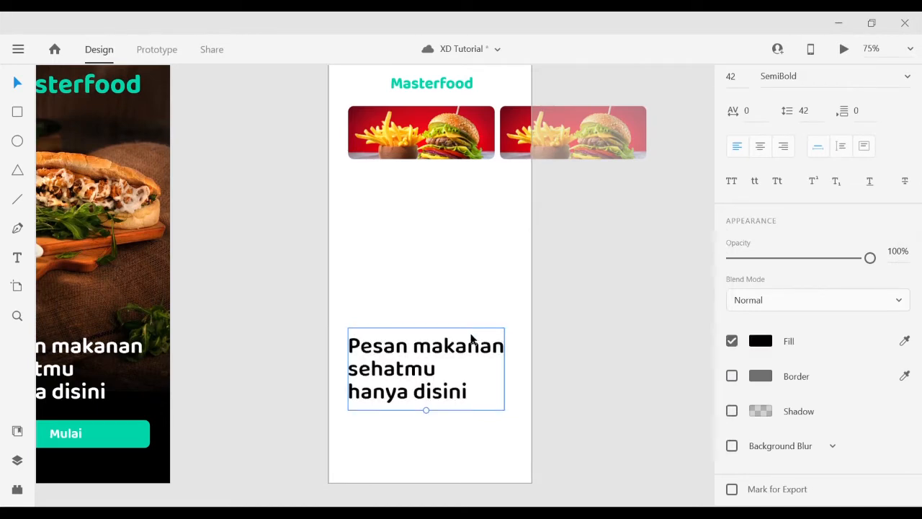
- Replace the black text copy's wording with "Menu hari ini"
double_click(470, 349)
double_click(470, 348)
key(ctrl+a)
text(Menu)
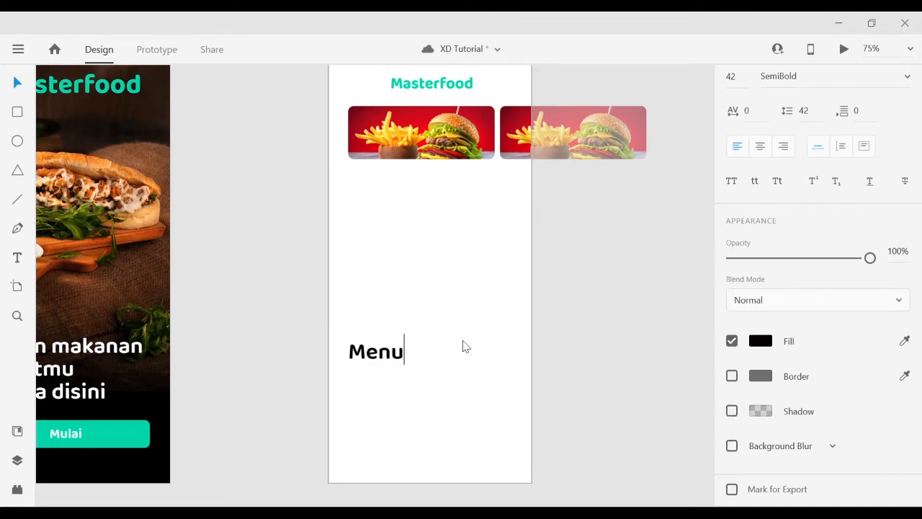
text( hari ini)
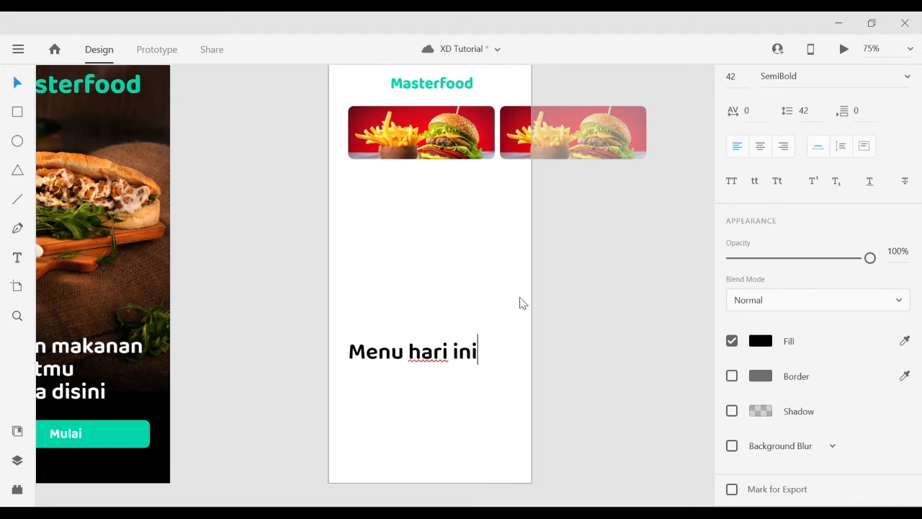
click(555, 301)
click(555, 300)
- Scale the "Menu hari ini" heading down to size 25 and move it below the burger banner, aligned with the banner's starting edge
click(442, 351)
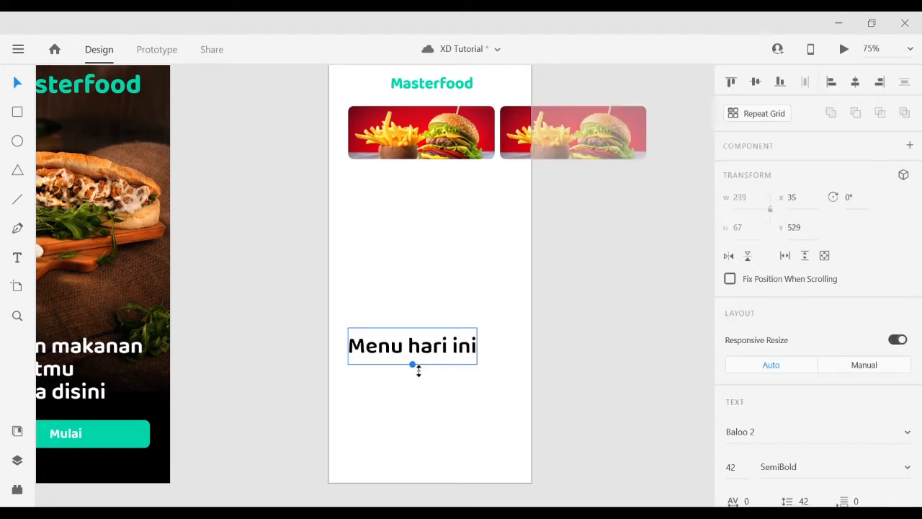
drag(419, 369, 420, 351)
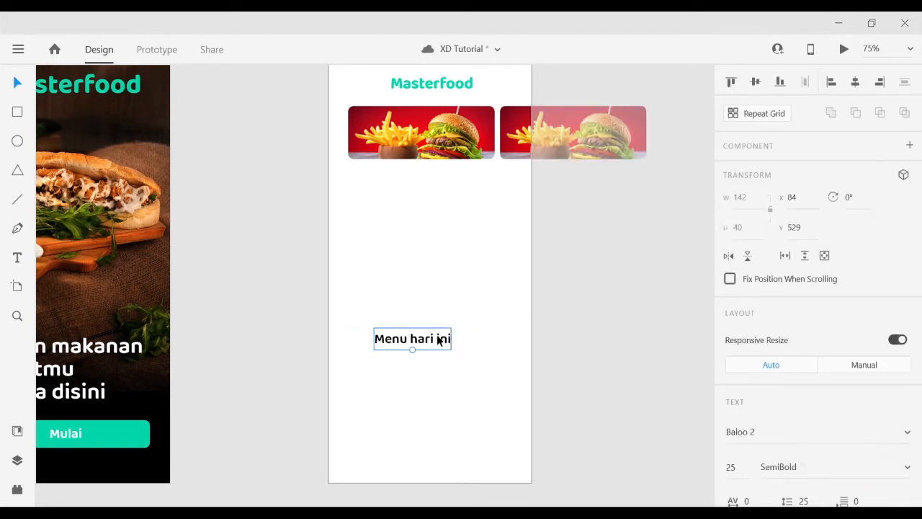
scroll(772, 324, down, 3)
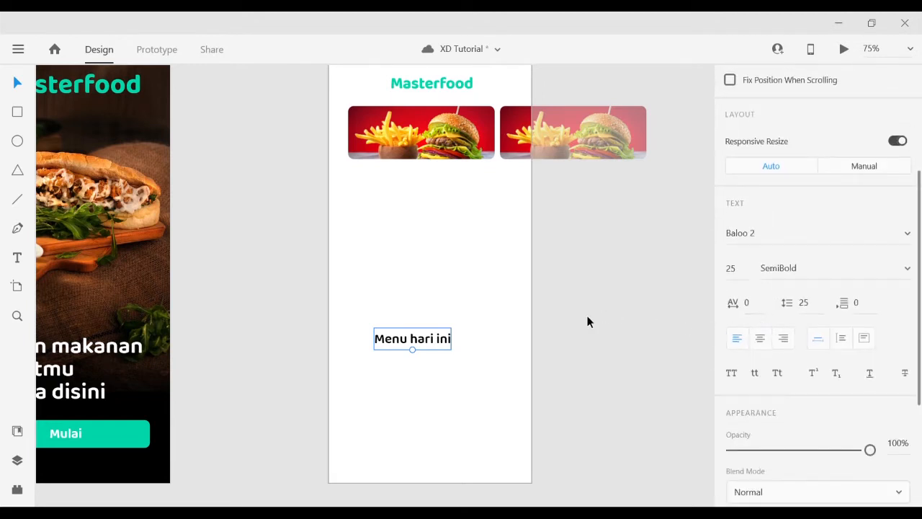
drag(406, 346, 394, 184)
click(540, 217)
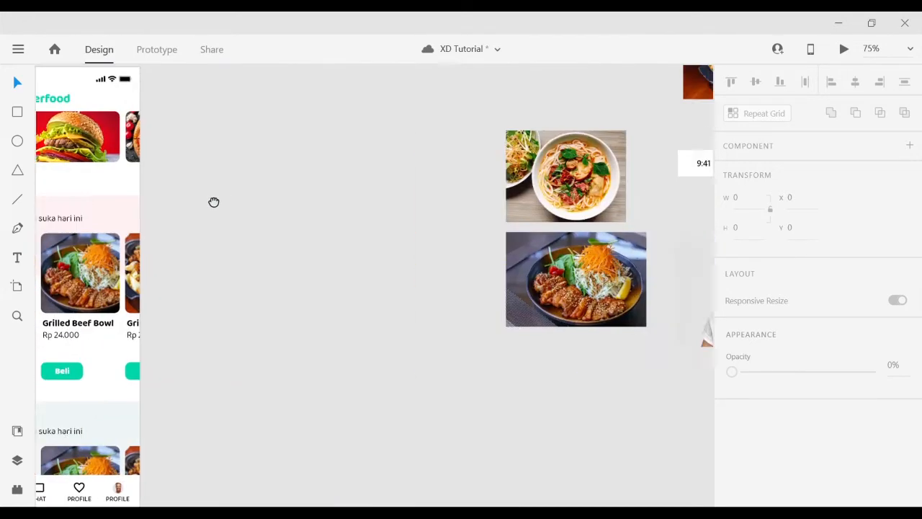
- Set the "Menu hari ini" heading's font size to 21
drag(525, 214, 459, 202)
click(374, 183)
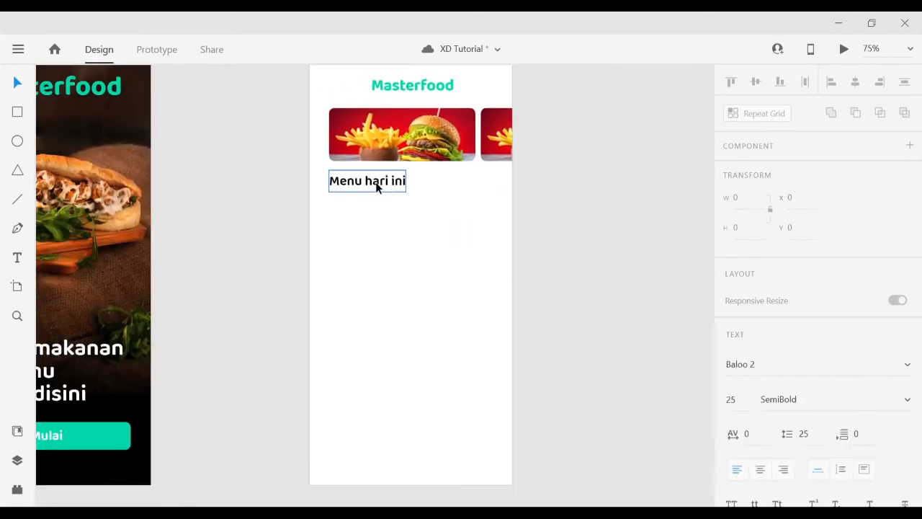
scroll(823, 386, down, 1)
scroll(822, 387, down, 3)
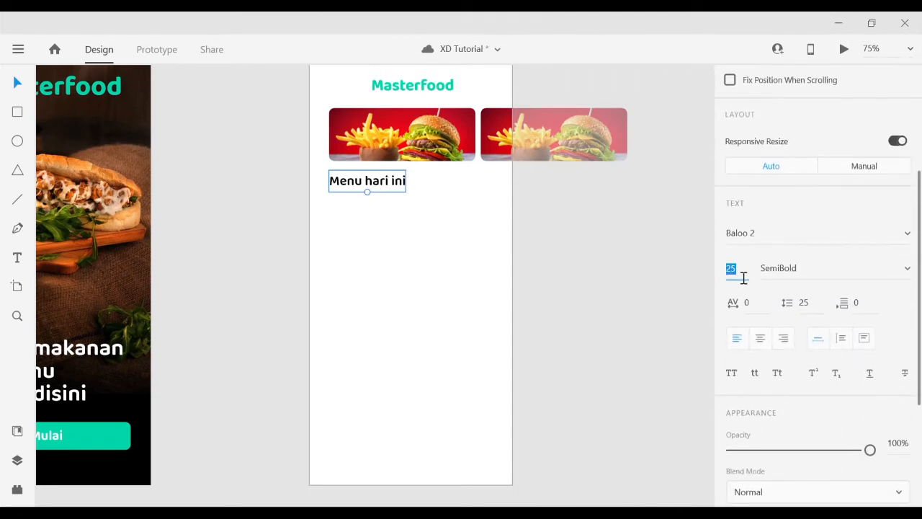
click(572, 267)
- Duplicate the "Menu hari ini" heading directly below itself and change the copy's text to "Best seller"
click(368, 180)
drag(368, 181, 376, 203)
double_click(375, 203)
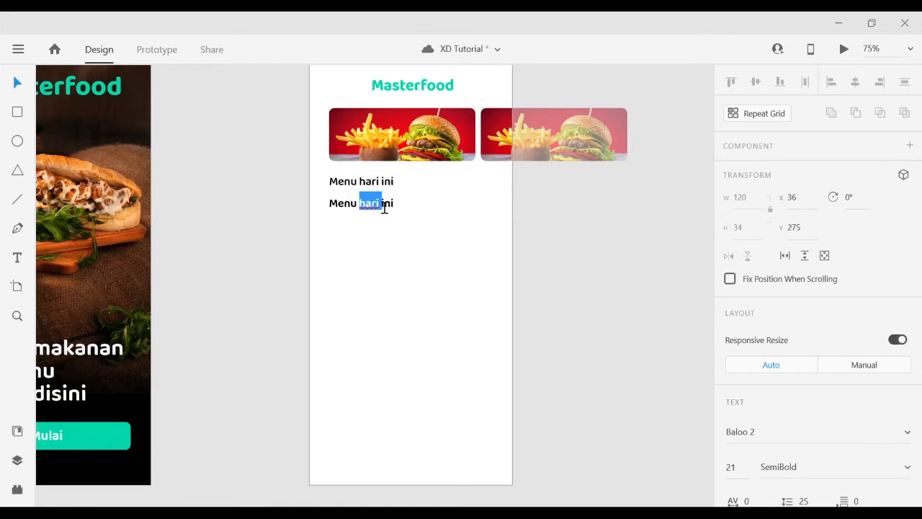
triple_click(384, 207)
text(Best seller)
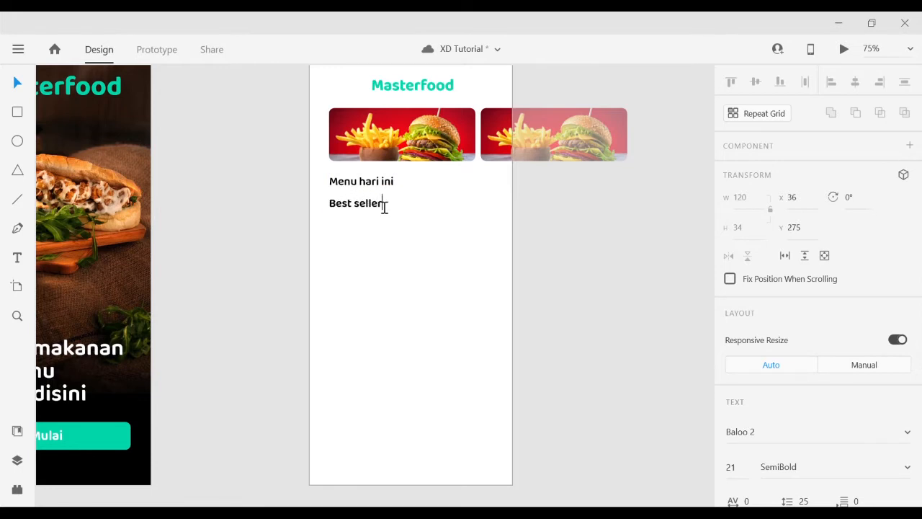
click(444, 255)
- Examine the Best seller section's subtitle and food cards on the finished reference home screen
drag(329, 294, 894, 266)
drag(527, 306, 733, 259)
drag(375, 290, 699, 289)
drag(417, 290, 549, 270)
drag(549, 269, 536, 299)
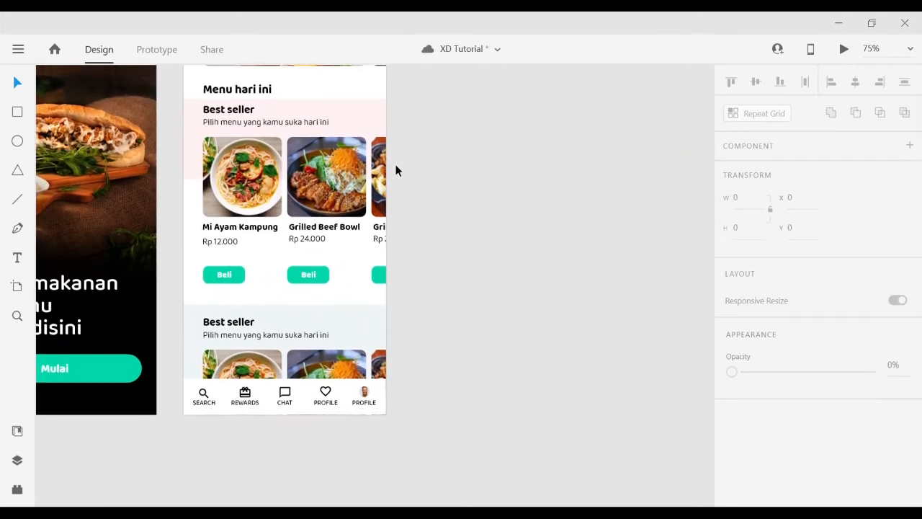
drag(431, 186, 65, 217)
drag(545, 242, 132, 245)
drag(651, 242, 292, 243)
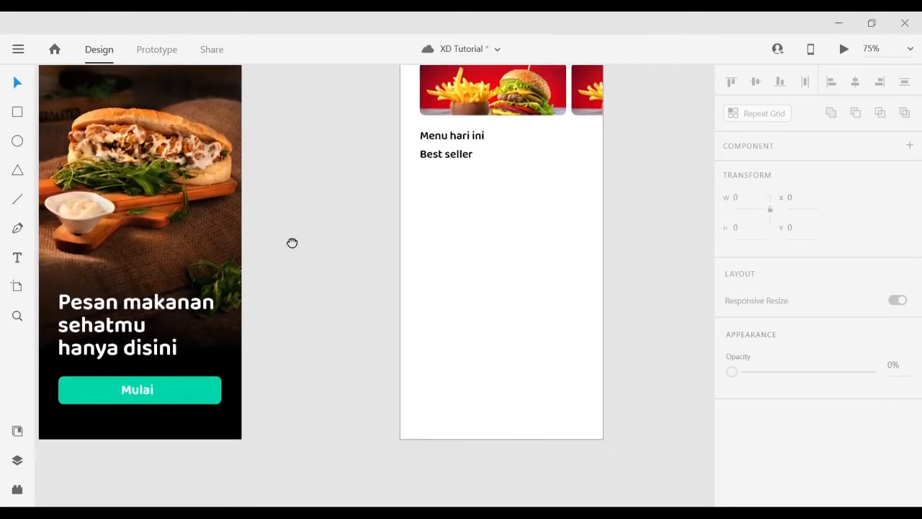
- Duplicate the "Best seller" heading directly below itself and change the copy's text to "Pilih menu yang kamu suka hari ini"
drag(433, 238, 167, 238)
click(180, 167)
drag(180, 168, 177, 185)
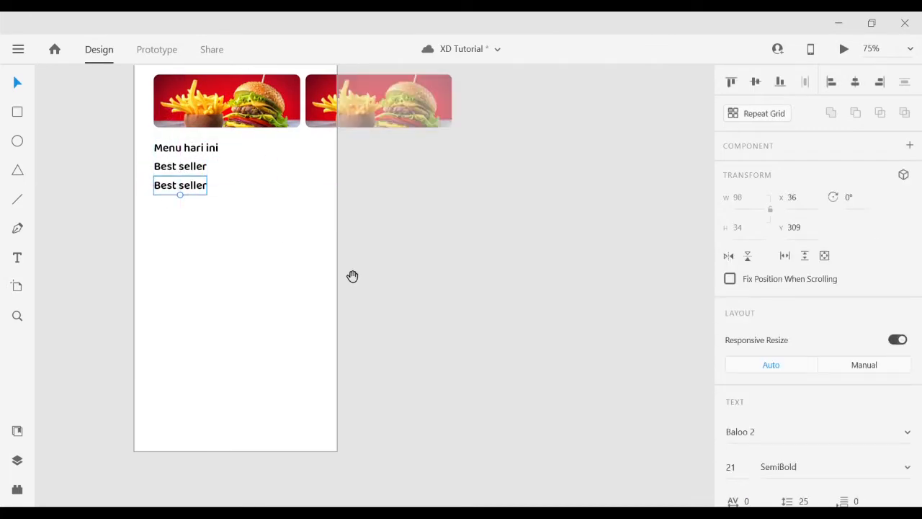
drag(352, 274, 448, 315)
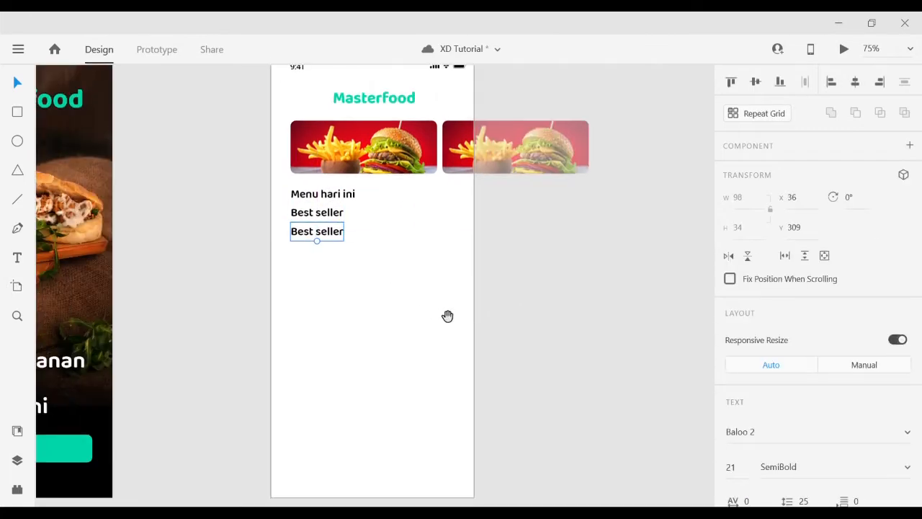
double_click(314, 232)
key(ctrl+a)
text(Pil)
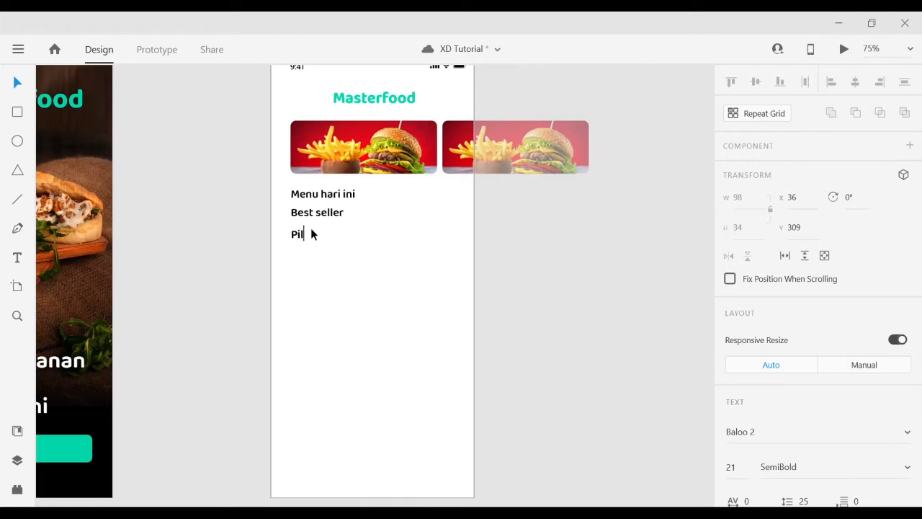
text(ih menu yang kamu suka hari ini)
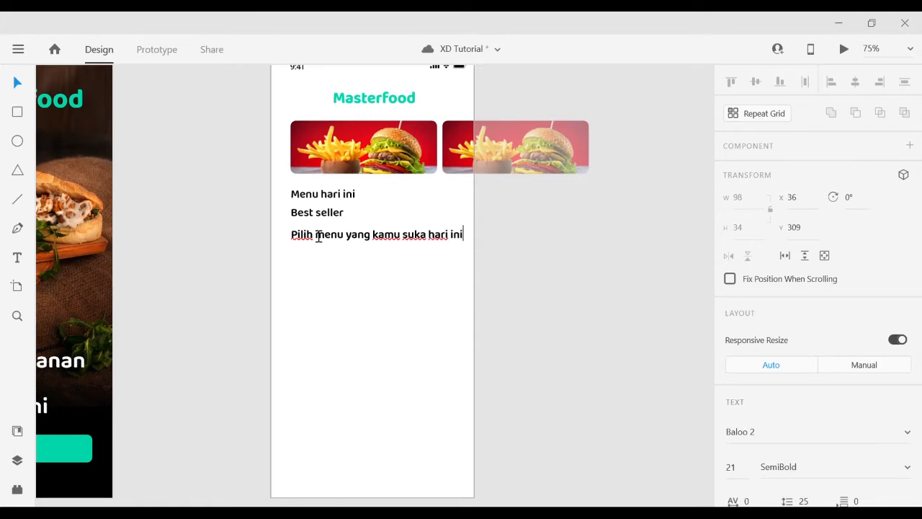
key(Escape)
- Set the "Pilih menu yang kamu suka hari ini" subtitle's font size to 17 and its weight to Regular
scroll(809, 276, down, 5)
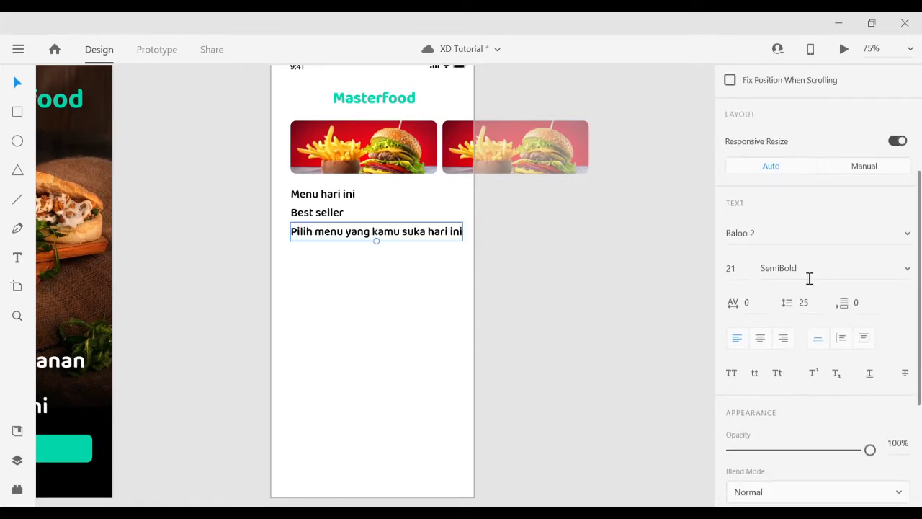
click(750, 270)
text(2)
click(350, 354)
click(412, 237)
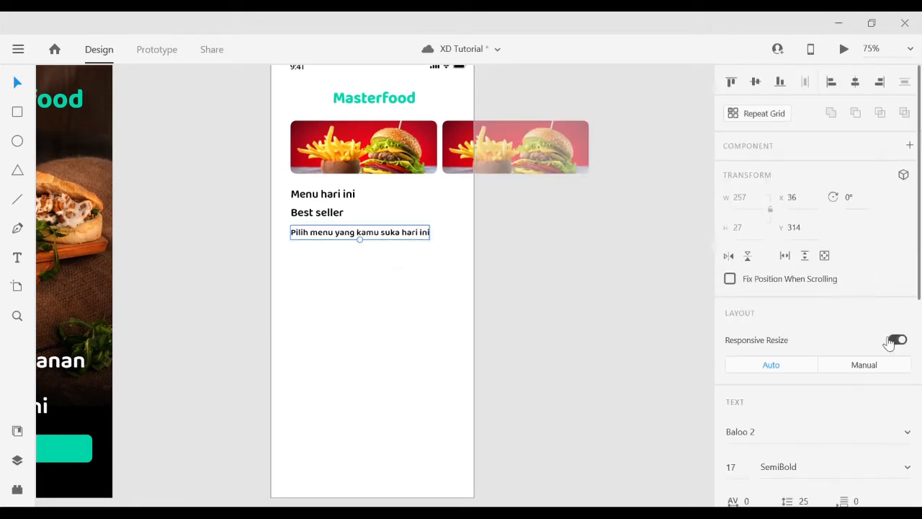
scroll(900, 335, down, 4)
click(908, 202)
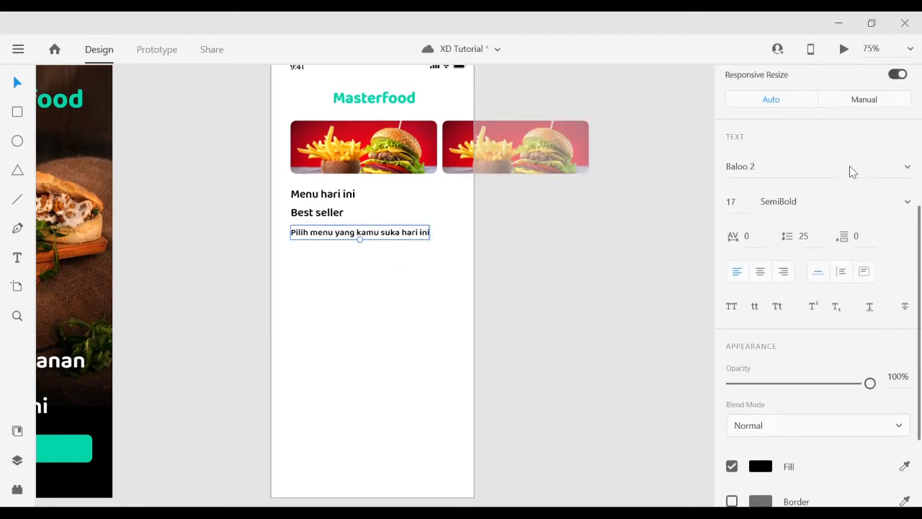
click(834, 145)
click(352, 321)
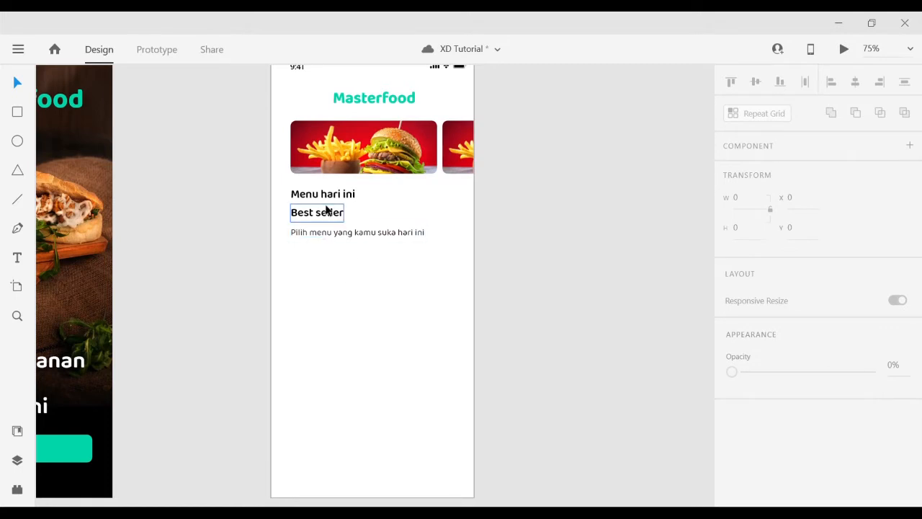
- Move the "Best seller" heading down to Y 285 and its subtitle to Y 319, and save the document
drag(325, 208, 327, 215)
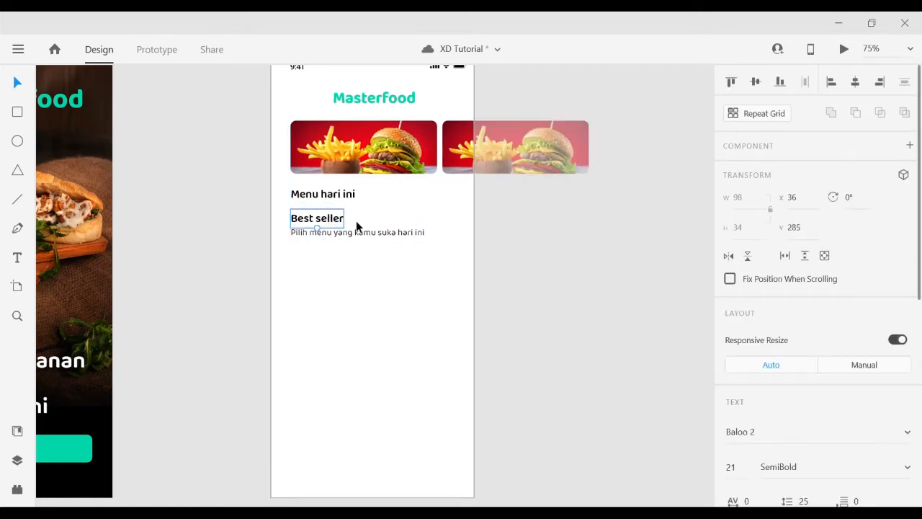
click(391, 247)
drag(385, 250, 391, 255)
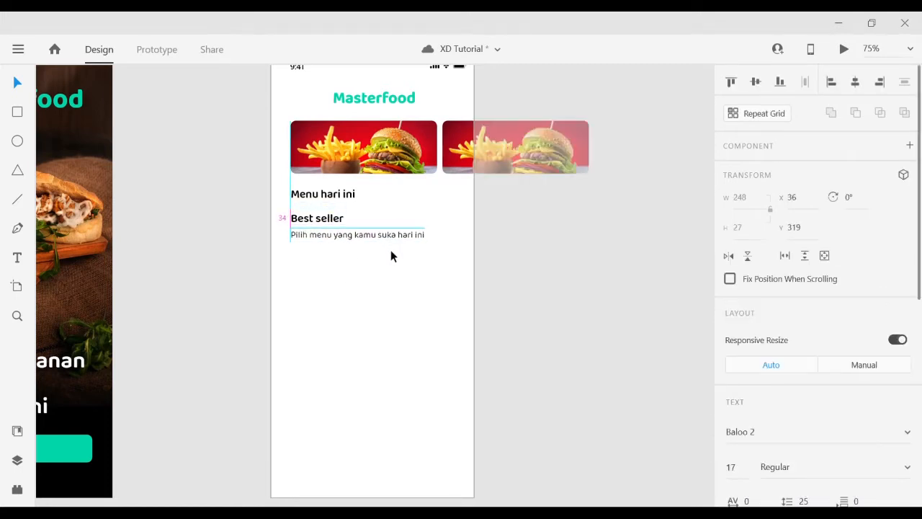
click(516, 255)
key(ctrl+s)
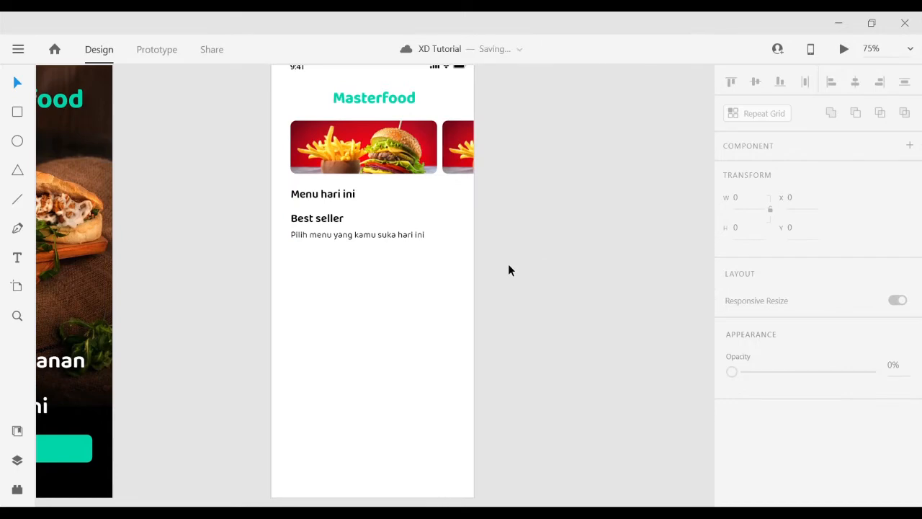
- Examine the dimensions and appearance settings of the Mi Ayam Kampung photo on the finished reference home screen
scroll(508, 264, down, 1)
drag(361, 265, 677, 280)
drag(247, 313, 437, 329)
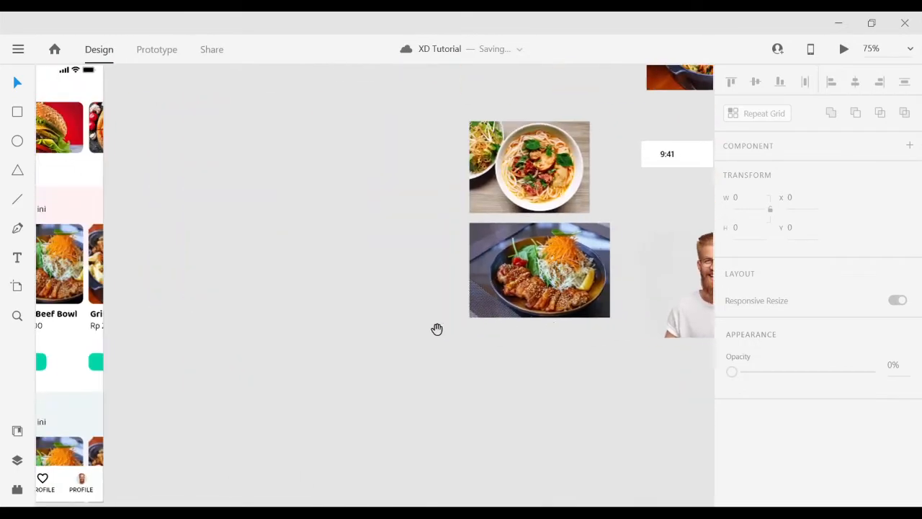
drag(122, 308, 380, 311)
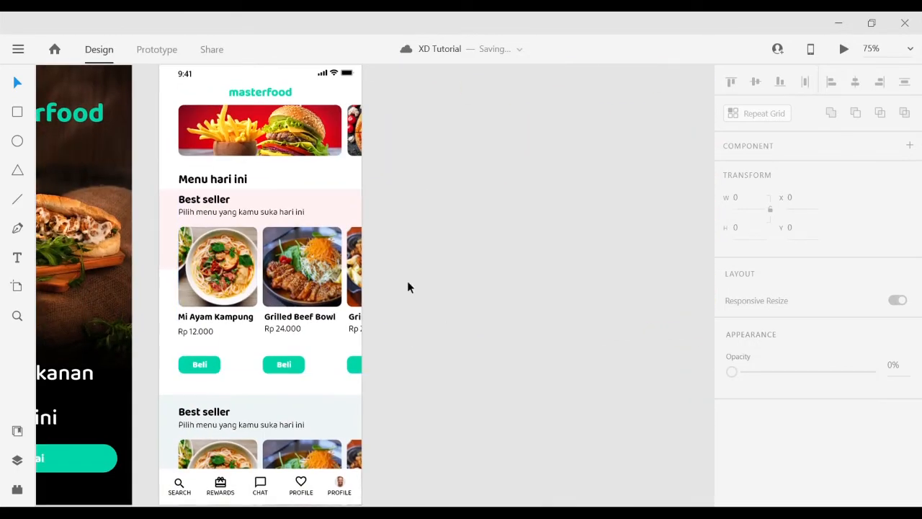
double_click(250, 267)
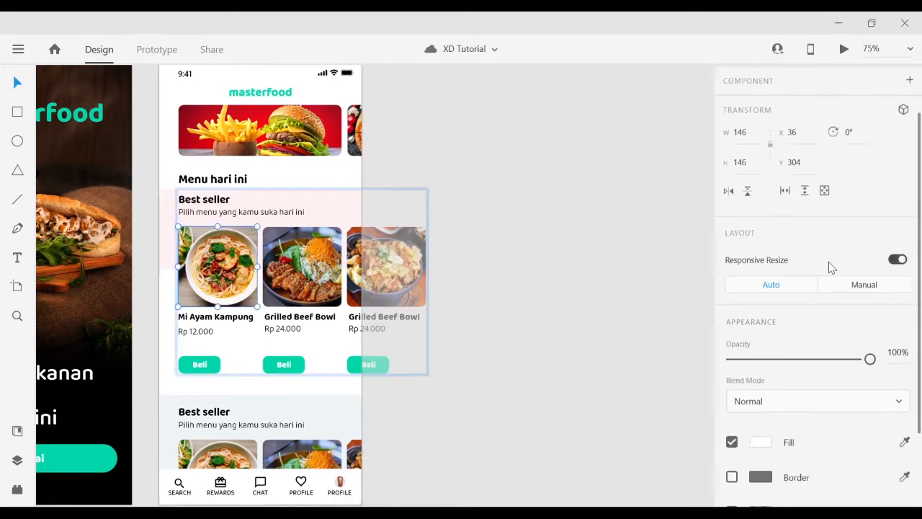
scroll(829, 267, down, 2)
scroll(788, 329, up, 3)
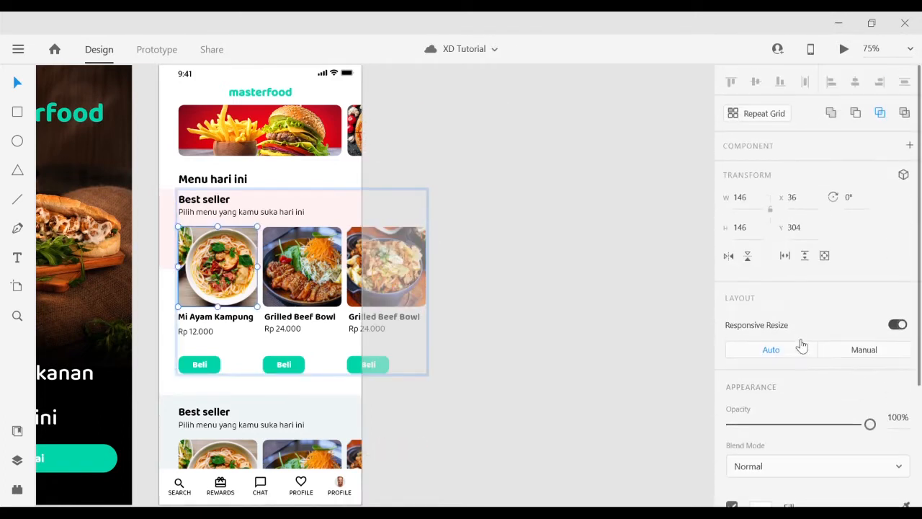
click(624, 245)
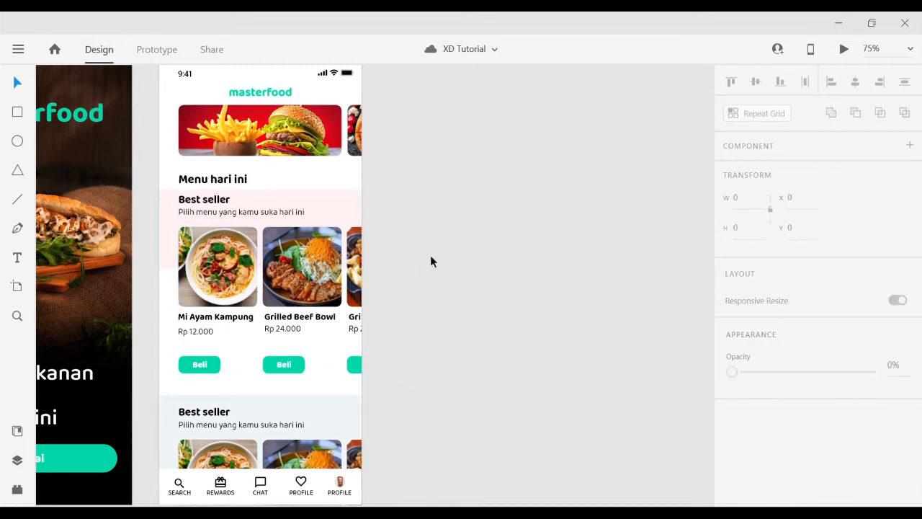
- Draw a square about 142 px wide below the Best seller subtitle, aligned with the subtitle's starting edge
drag(472, 272, 136, 282)
drag(611, 228, 123, 266)
drag(609, 314, 136, 253)
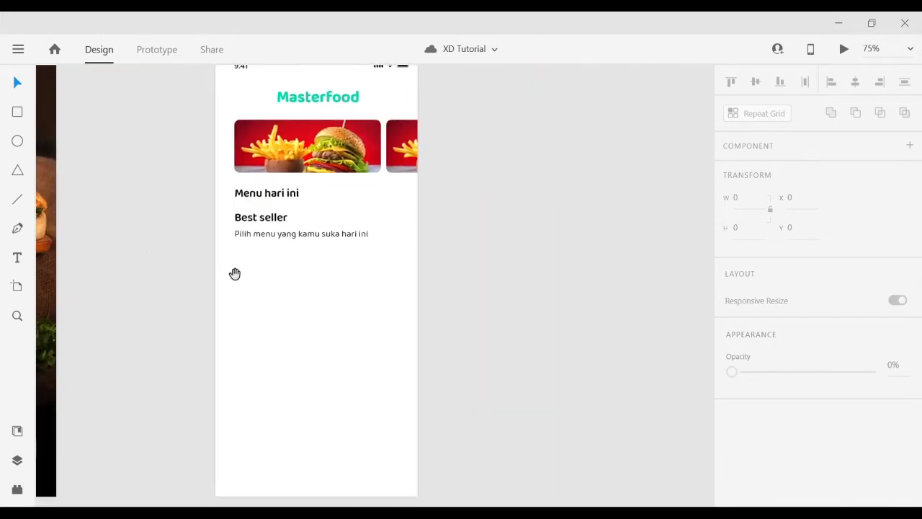
click(17, 112)
drag(235, 254, 317, 343)
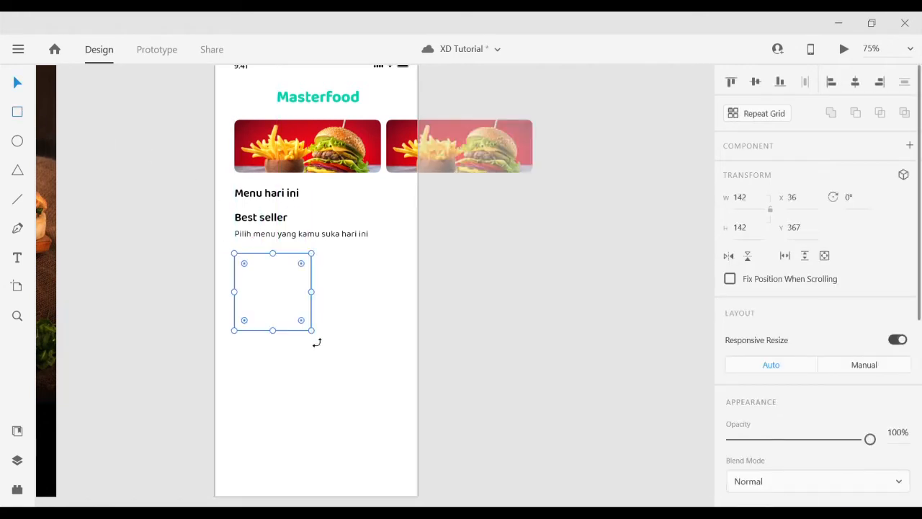
- Set the square's width and height to 146 with its aspect ratio locked
click(768, 230)
click(770, 210)
click(757, 237)
text(1)
click(759, 201)
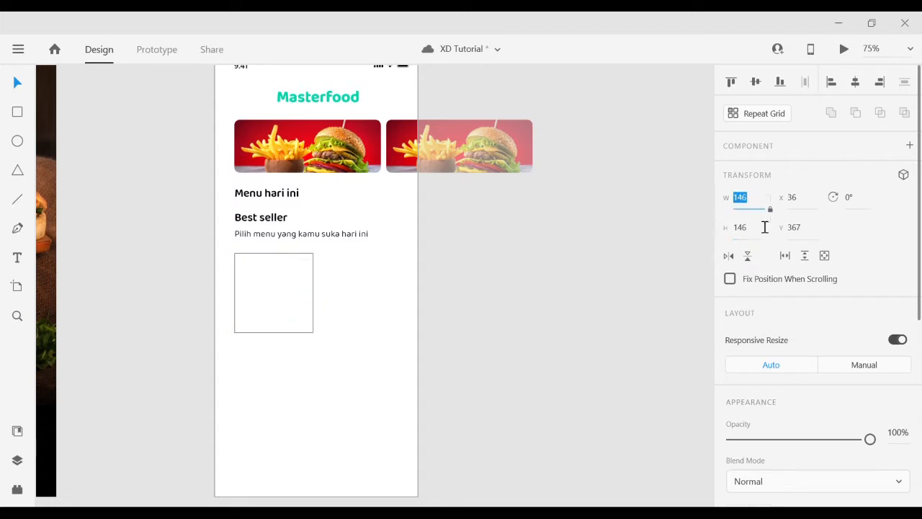
click(447, 278)
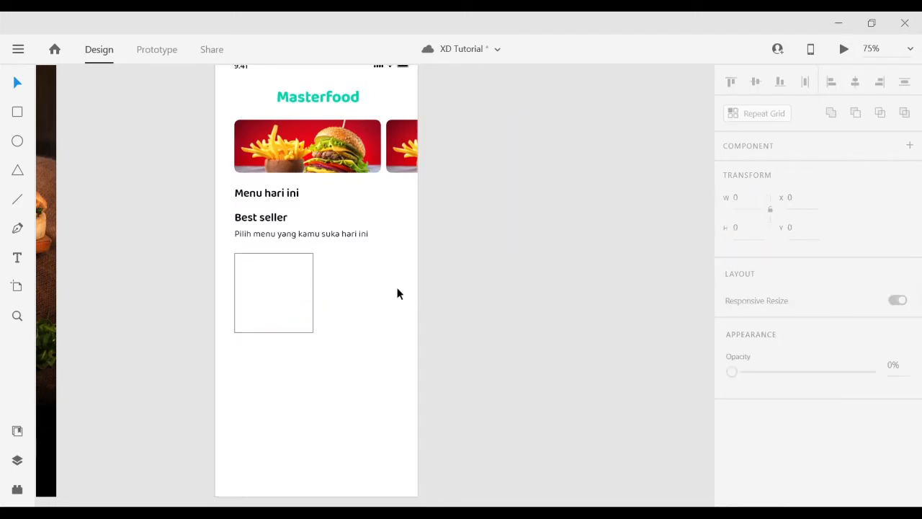
- Show the layout grid and move the square up to Y 363, keeping it aligned with the first column
drag(337, 299, 381, 282)
click(379, 294)
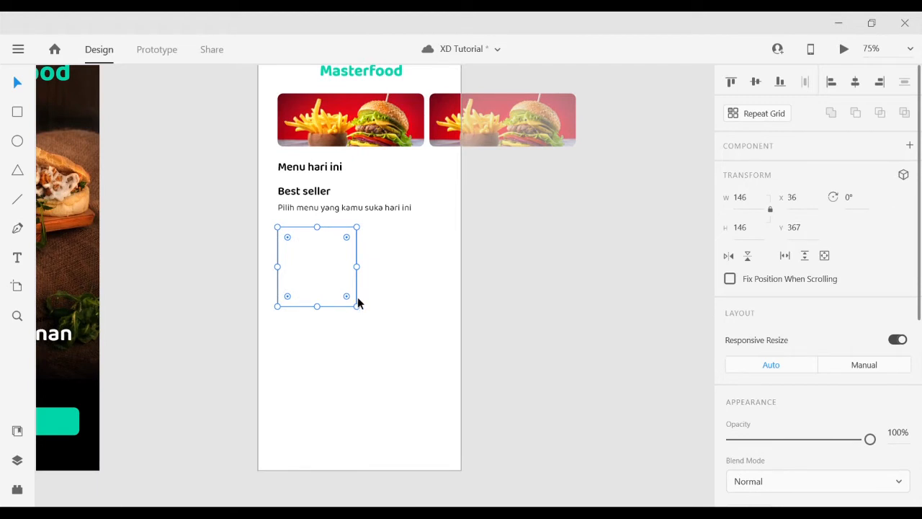
key(ctrl+shift+apostrophe)
drag(347, 276, 346, 274)
click(424, 264)
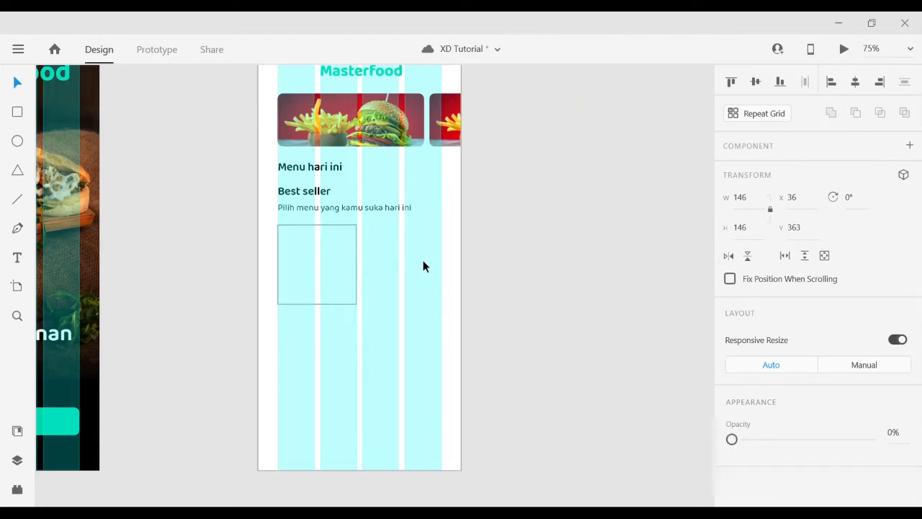
- Round all corners of the square below the subtitle and hide the layout grid
click(353, 252)
scroll(864, 303, down, 5)
click(794, 252)
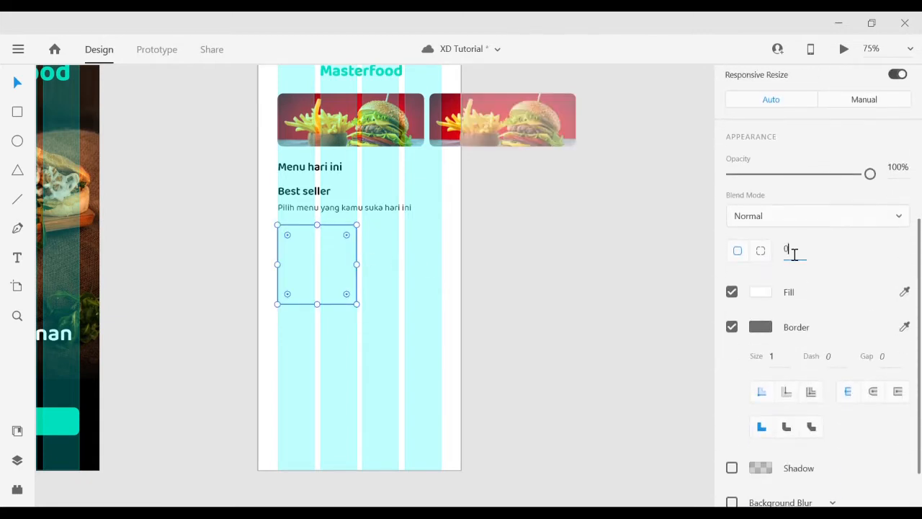
click(593, 233)
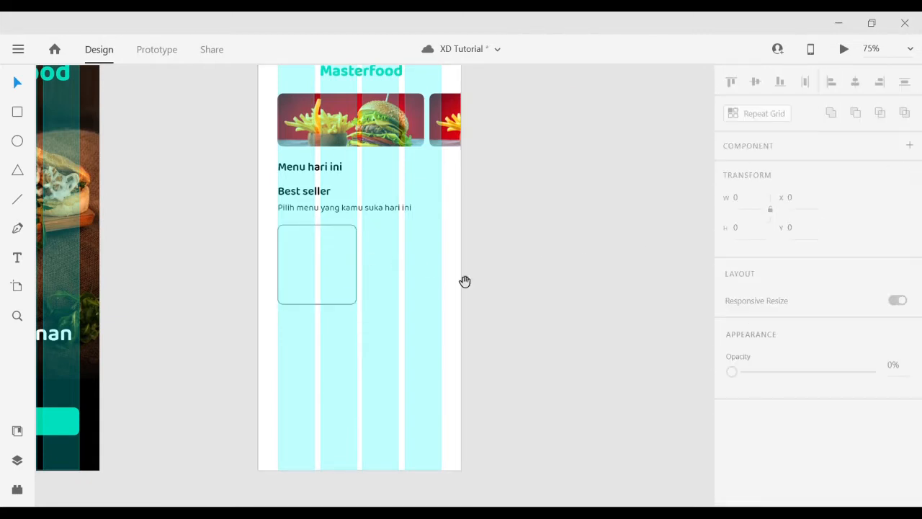
drag(403, 292, 503, 302)
key(ctrl+shift+apostrophe)
- Shift the noodle photo among the loose food images within its frame so it meets the frame's right edge
drag(196, 166, 590, 329)
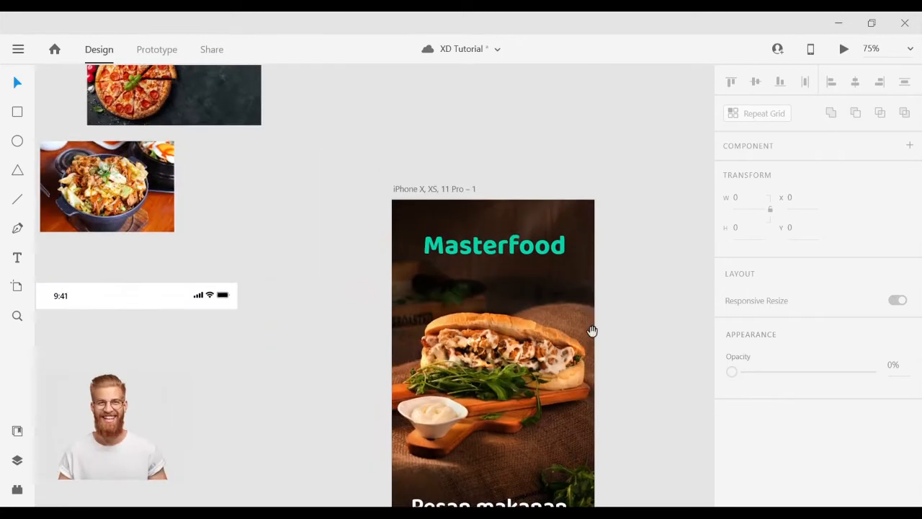
drag(218, 229, 454, 319)
drag(133, 431, 187, 288)
click(248, 256)
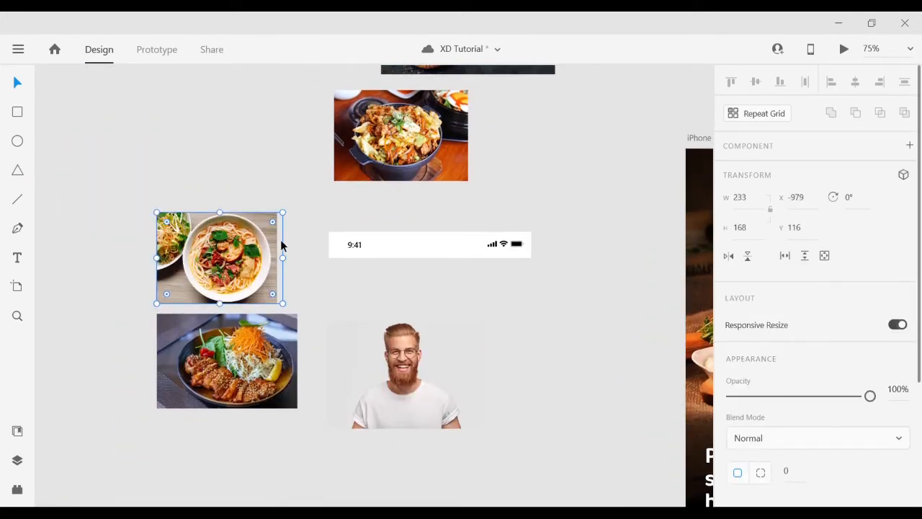
click(150, 181)
double_click(204, 262)
key(Delete)
drag(199, 186, 271, 246)
key(ctrl+z)
double_click(259, 246)
click(258, 186)
click(260, 228)
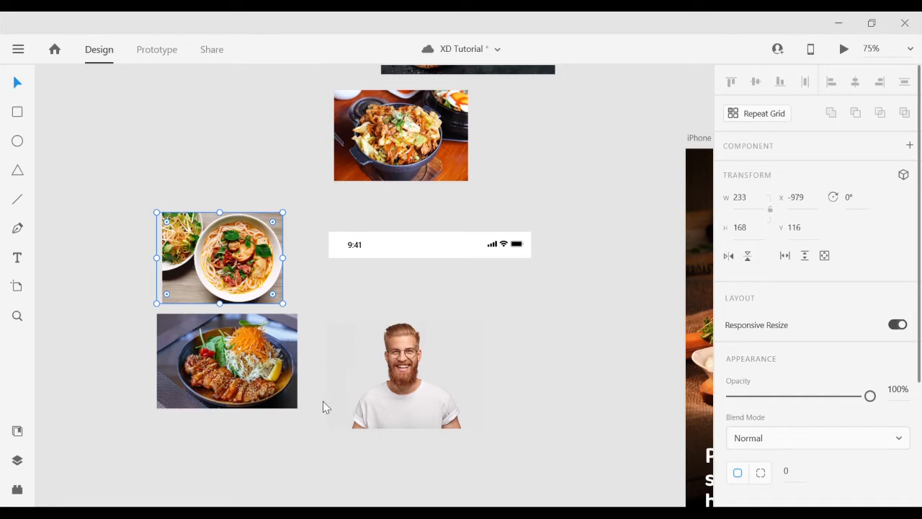
- Copy the noodle photo onto the home artboard and place it partly over the rounded square at X 134, Y 360
click(139, 124)
click(229, 244)
scroll(408, 238, right, 10)
click(398, 328)
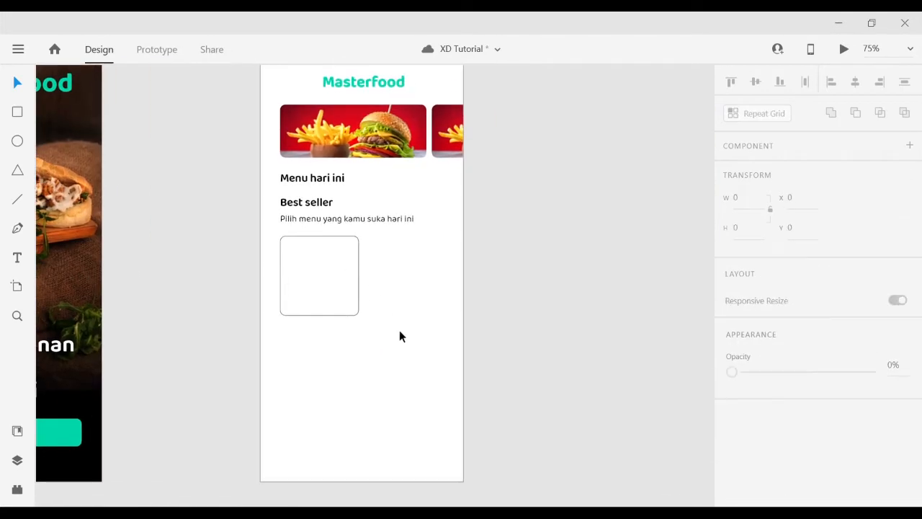
key(ctrl+v)
key(z)
click(378, 290)
key(v)
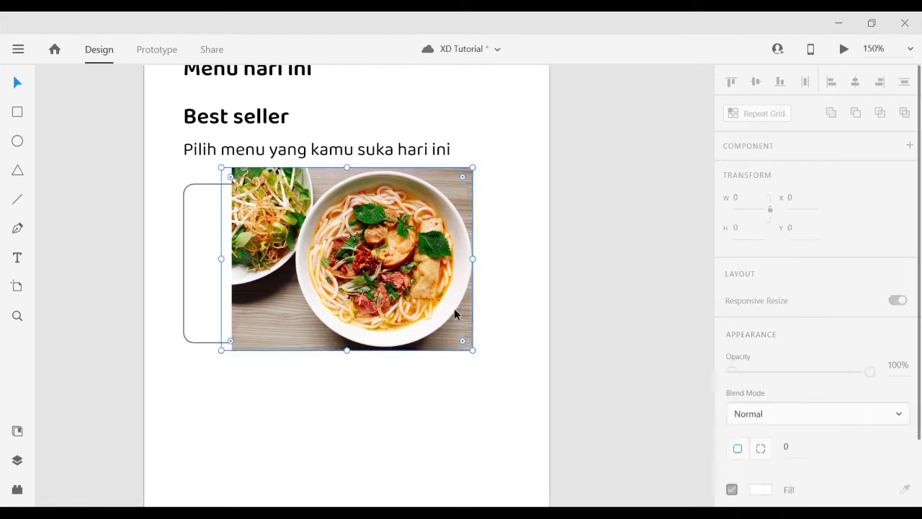
drag(390, 295, 458, 308)
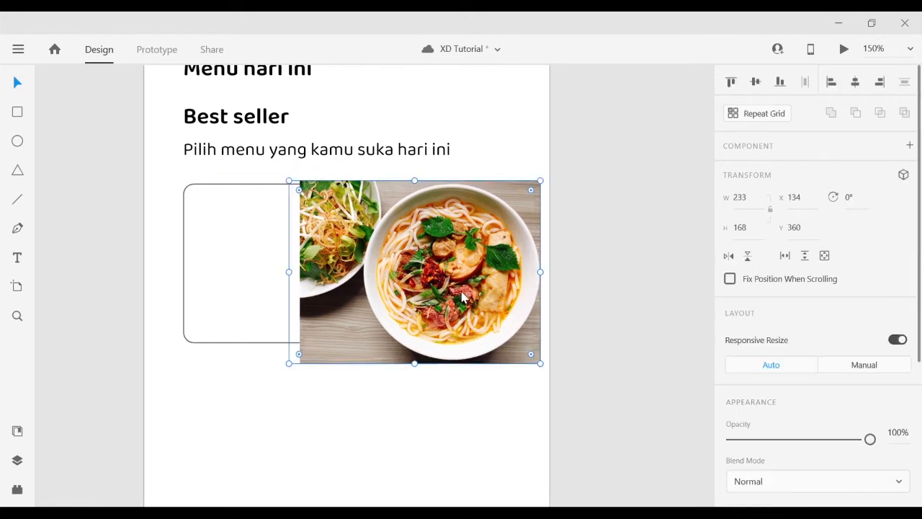
- Bring the rounded square in front of the noodle photo and move the photo behind it, vertically centred on the square
click(379, 402)
click(201, 306)
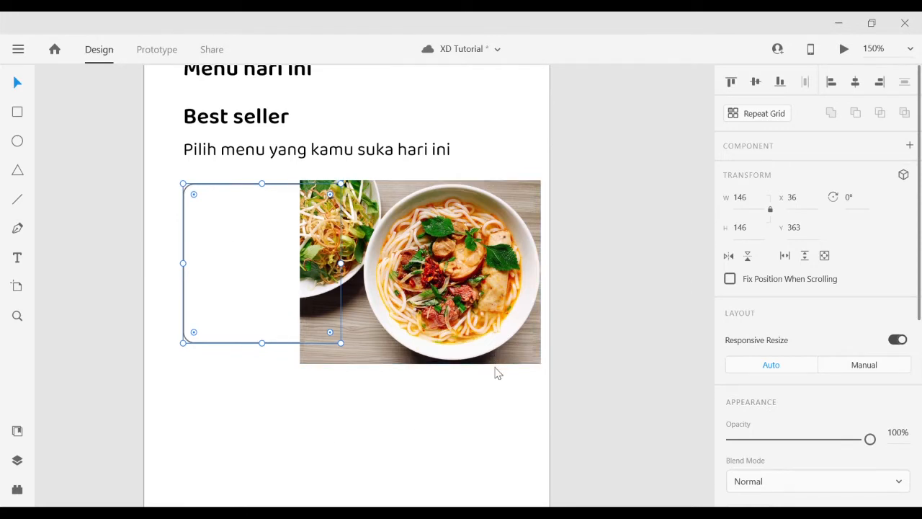
drag(453, 292, 322, 278)
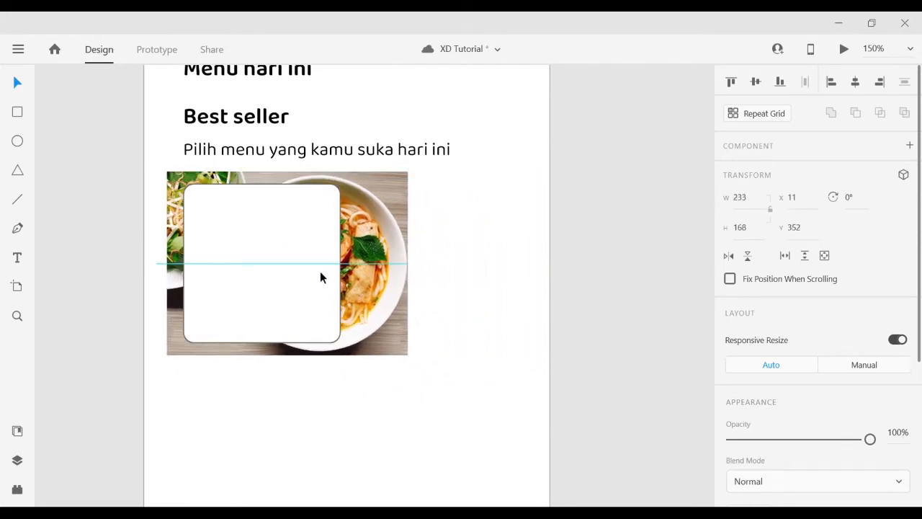
- Mask the noodle photo with the rounded square
click(336, 252)
shift+click(376, 229)
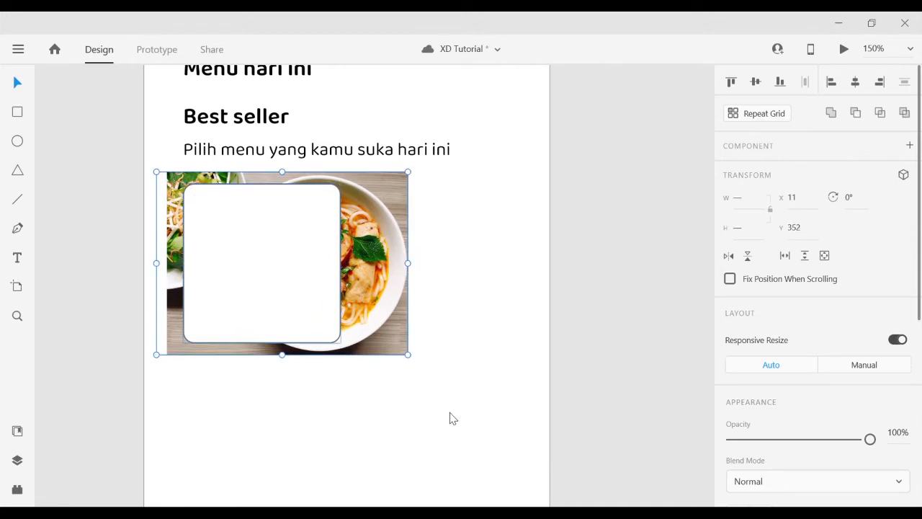
key(ctrl+shift+m)
click(459, 368)
- Reposition the noodle photo inside its mask to centre the bowl and scale it down to 203 by 146
double_click(271, 258)
drag(294, 250, 258, 246)
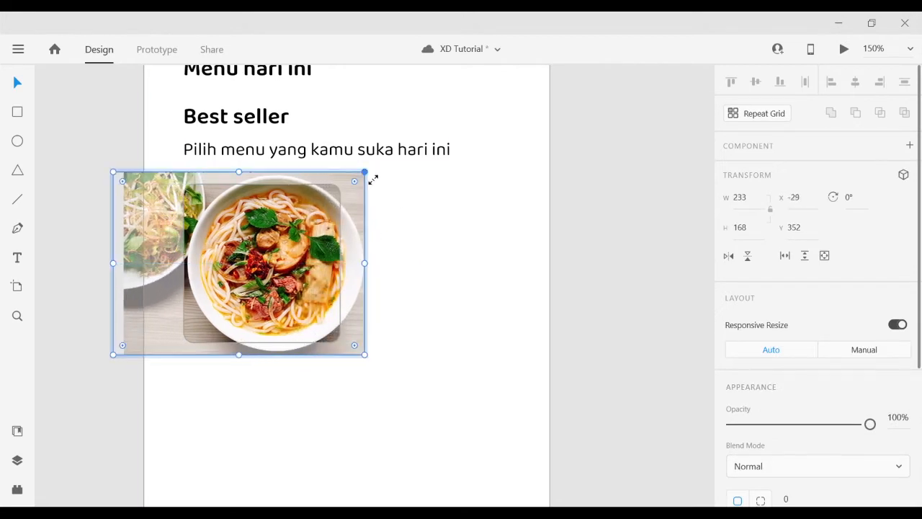
drag(370, 178, 359, 179)
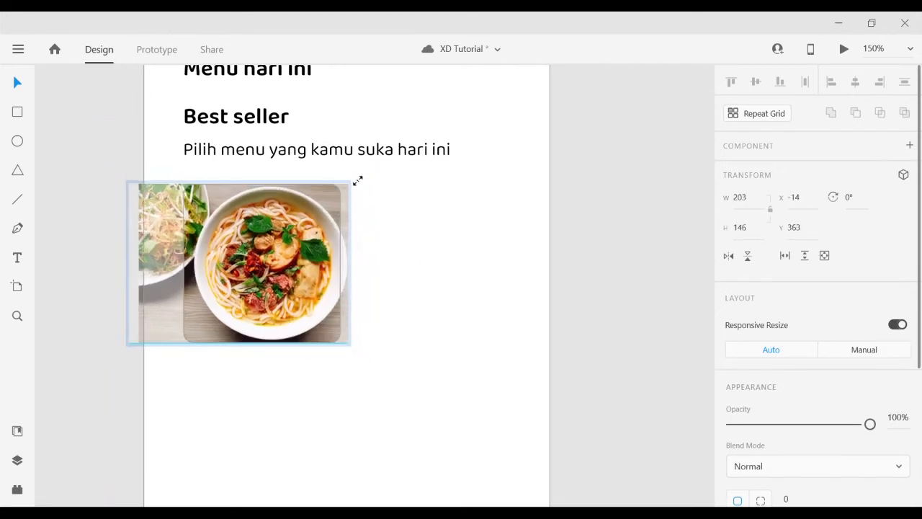
- Reposition the noodle photo inside its rounded-square mask so the bowl sits centred in the frame
click(407, 287)
key(ctrl+minus)
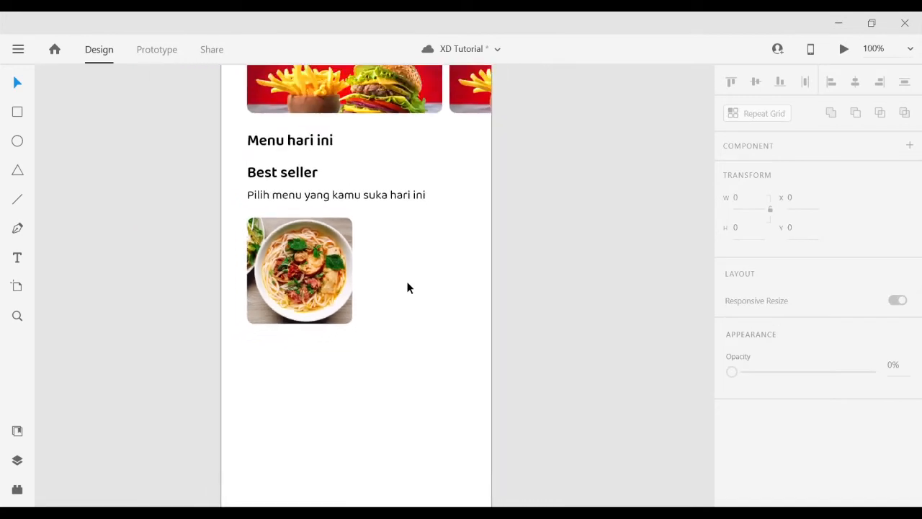
drag(347, 282, 324, 267)
click(456, 279)
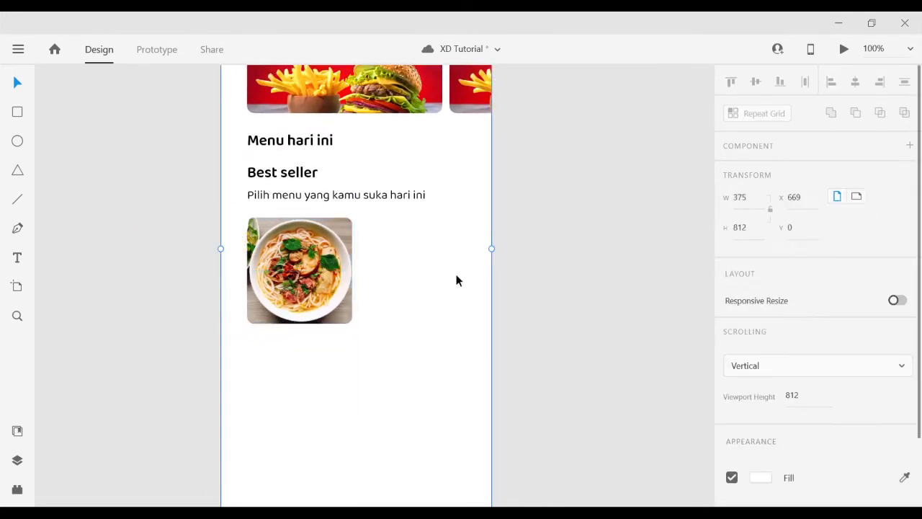
click(544, 231)
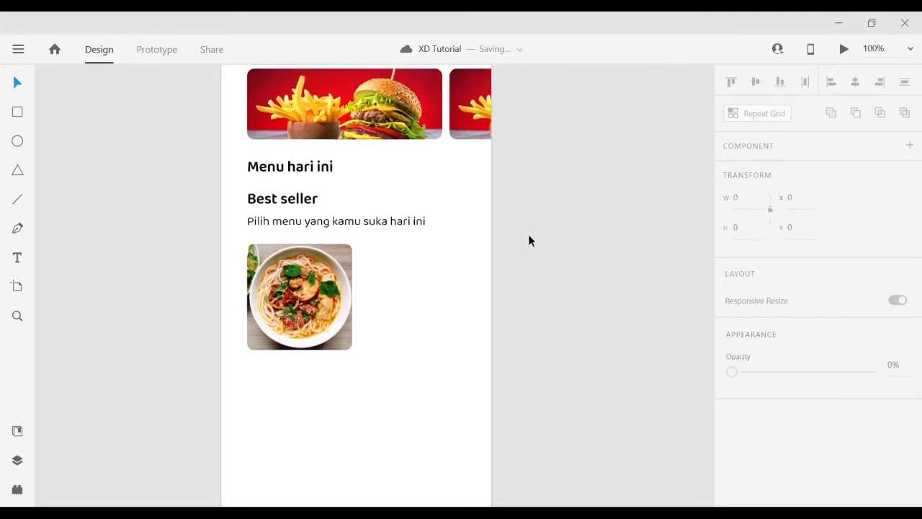
- Place a copy of the masked noodle photo beside the first at X 192, Y 363, using the layout grid for alignment
key(ctrl+shift+apostrophe)
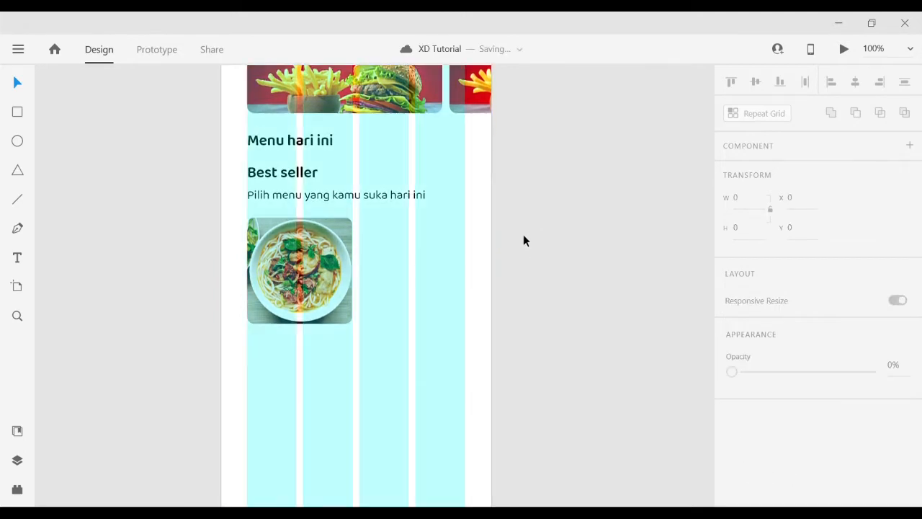
click(273, 267)
drag(273, 266, 385, 266)
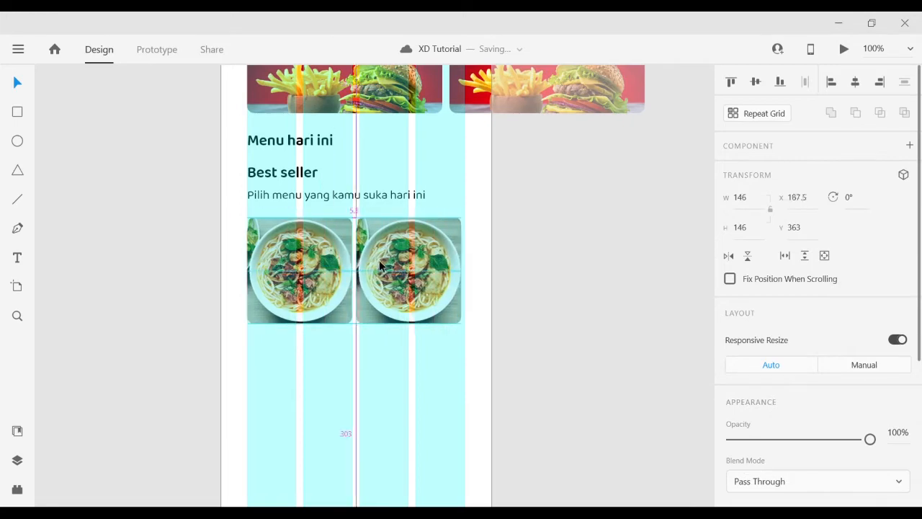
click(531, 245)
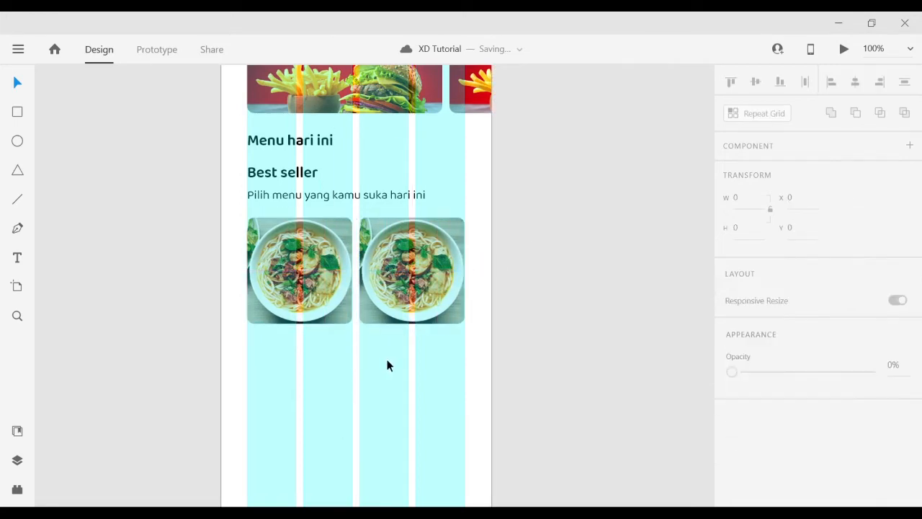
key(ctrl+shift+apostrophe)
- Compare the reference home screen's banner and food photo placement with the column layout grid
key(ctrl+minus)
key(ctrl+minus)
drag(395, 366, 477, 312)
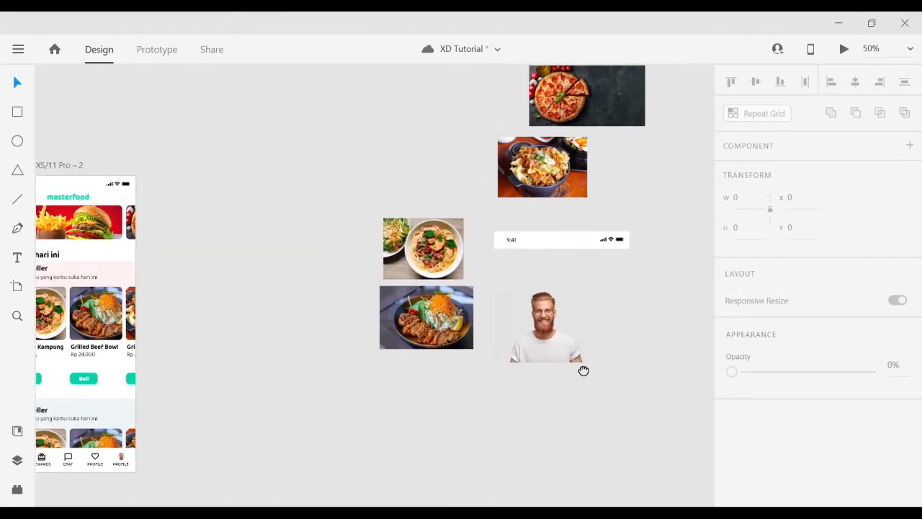
drag(354, 351, 534, 327)
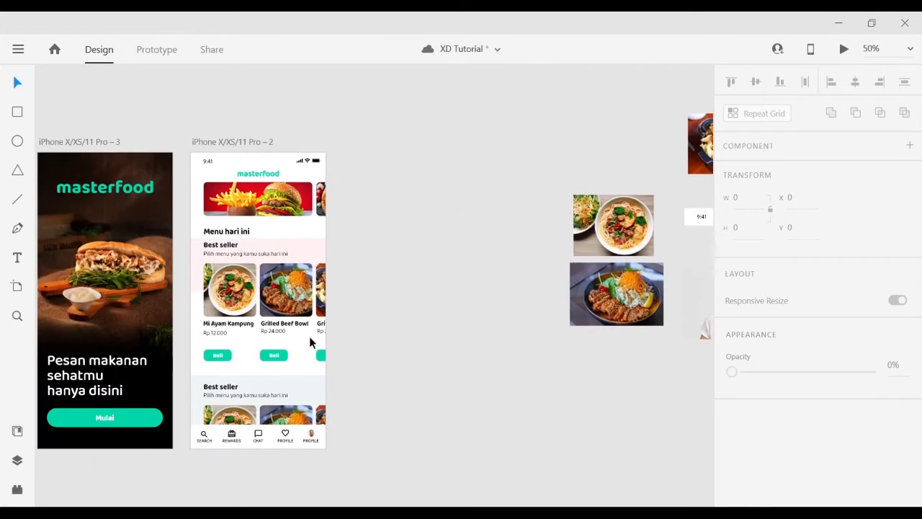
key(ctrl+shift+apostrophe)
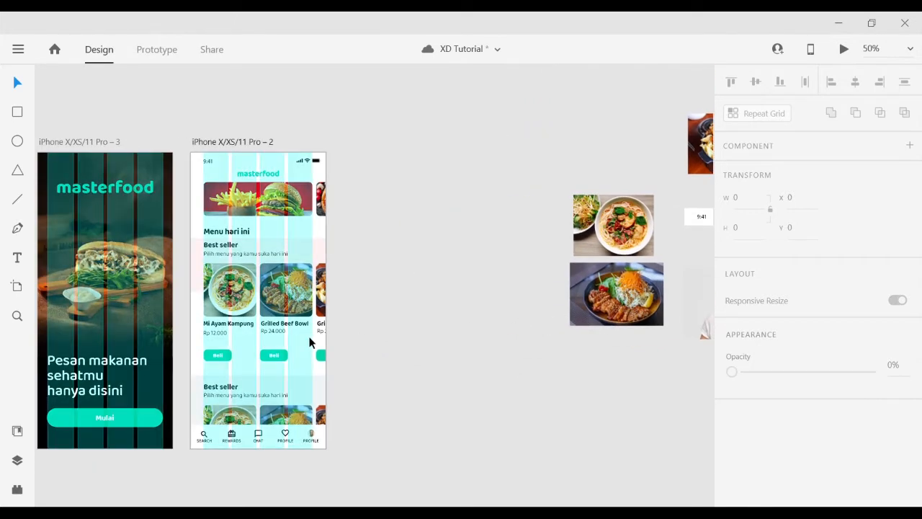
key(ctrl+shift+apostrophe)
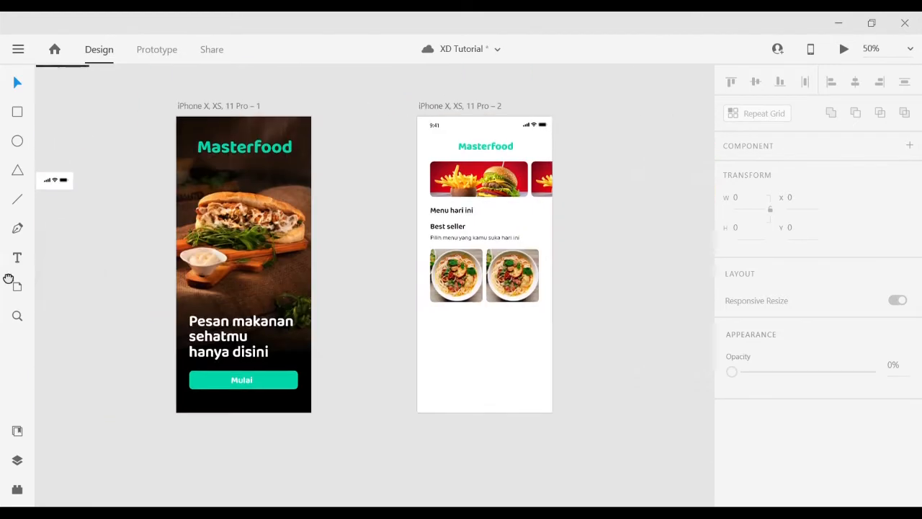
- Duplicate the second noodle photo as a third in the same row, extending past the home artboard's edge
scroll(247, 299, right, 5)
key(z)
click(278, 265)
key(v)
click(245, 265)
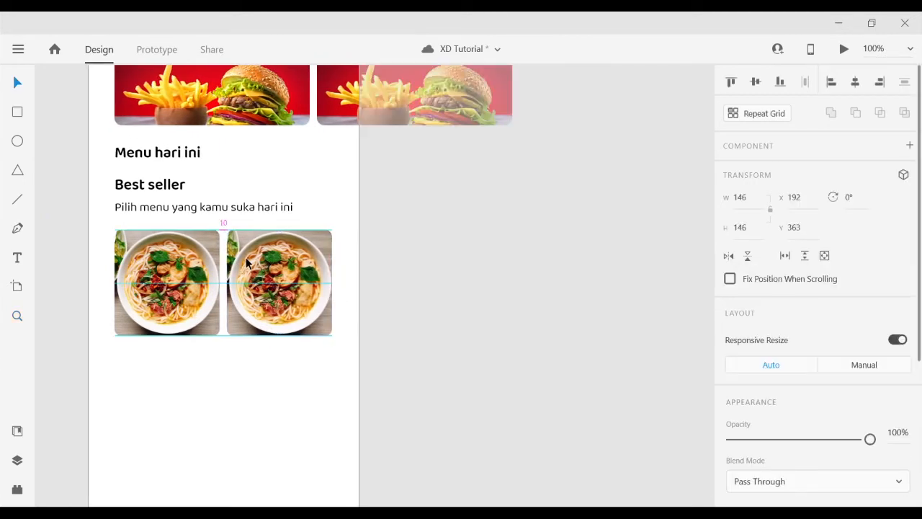
drag(245, 264, 352, 276)
click(429, 204)
- Move the second burger banner to X 348 and widen the first banner's frame to the outer edge of the last grid column
drag(500, 252, 533, 284)
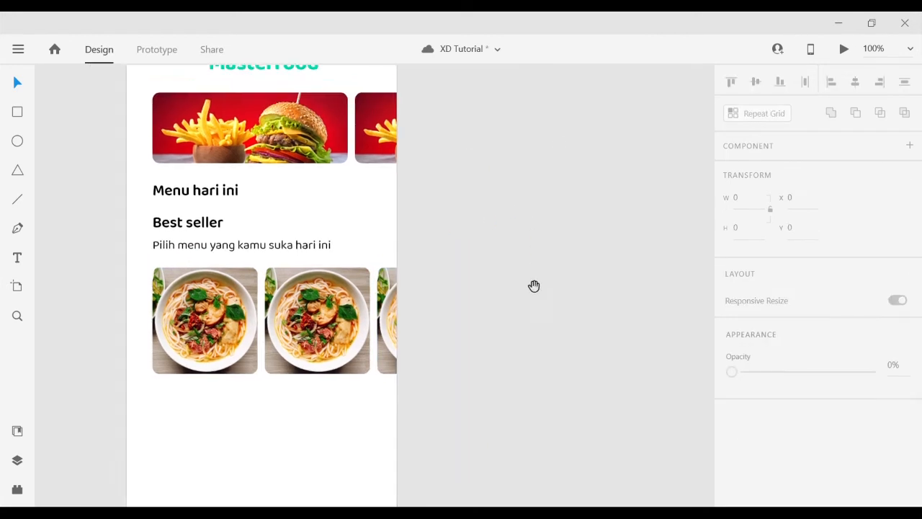
scroll(364, 204, up, 1)
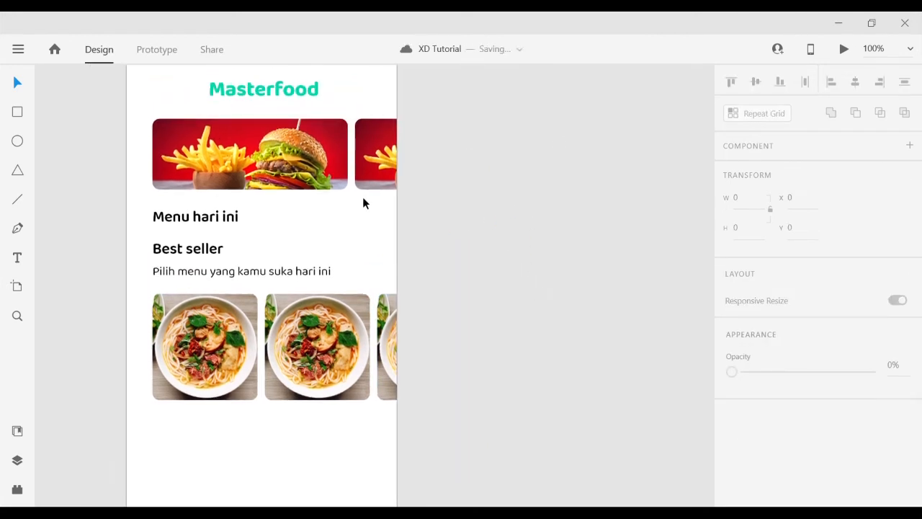
key(ctrl+shift+apostrophe)
drag(364, 203, 410, 206)
click(360, 185)
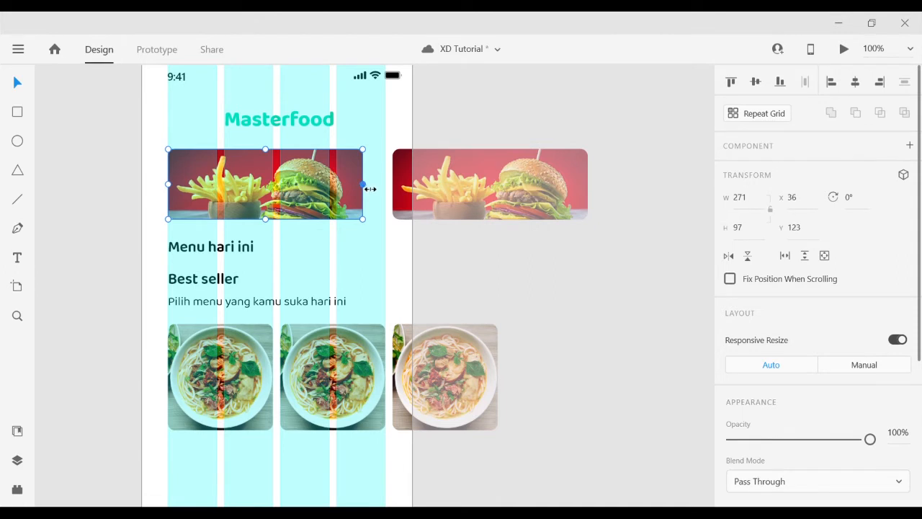
drag(362, 185, 386, 189)
click(394, 211)
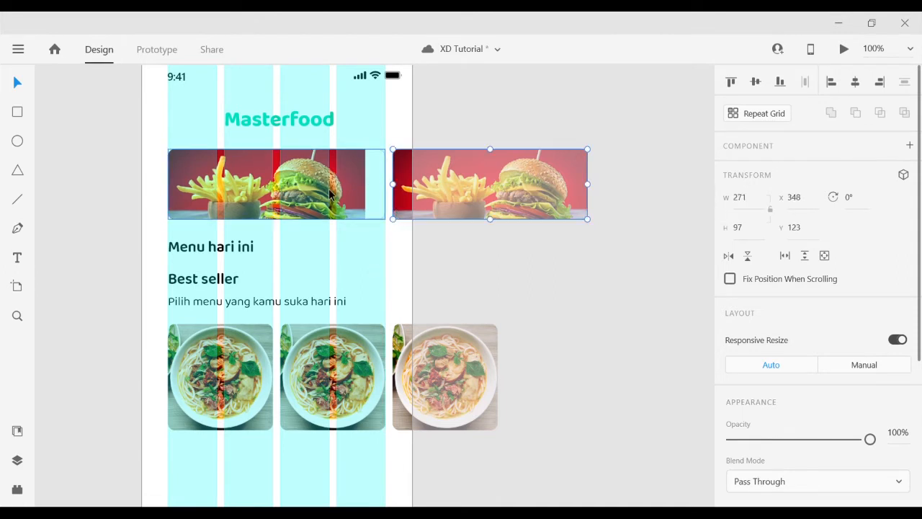
- Enlarge the burger photo inside the first banner's mask to fill the widened frame, hide the layout grid and save the document
double_click(327, 192)
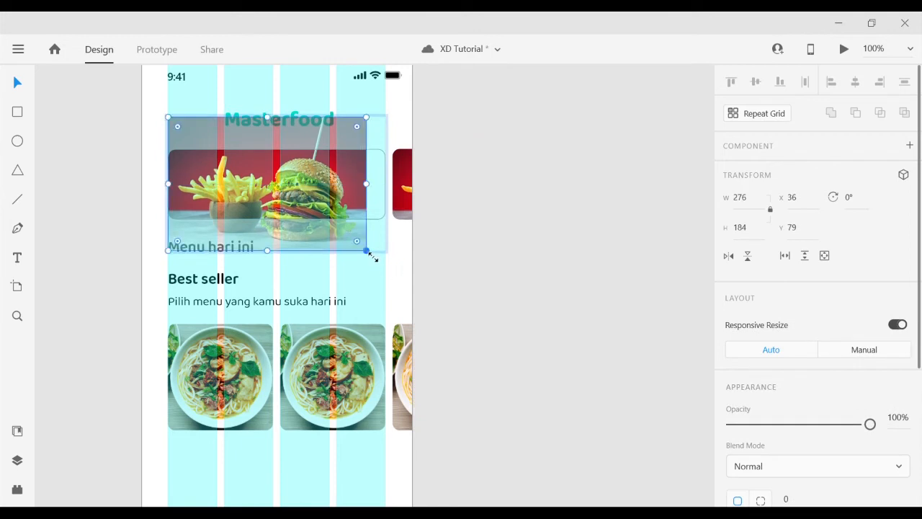
drag(369, 253, 394, 276)
click(401, 285)
click(563, 315)
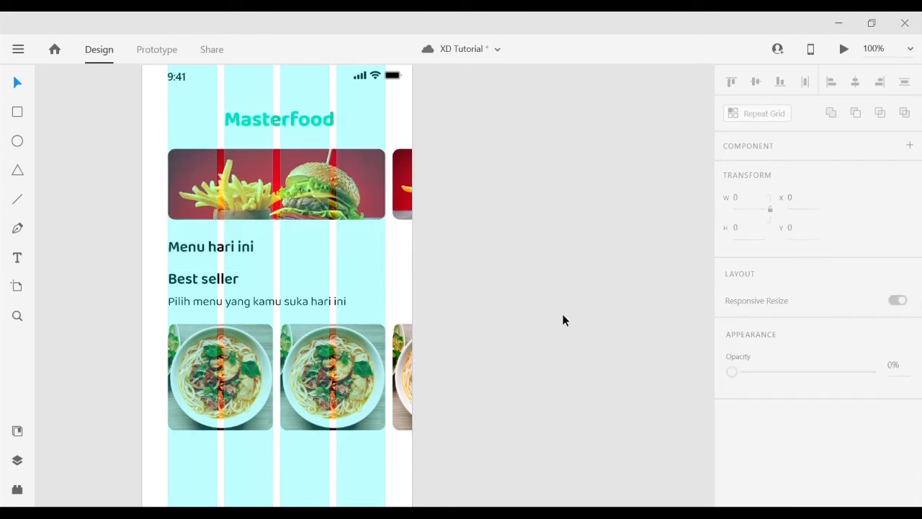
key(ctrl+shift+apostrophe)
key(ctrl+s)
- Check the font size and weight of the Best seller heading in the reference home screen
scroll(526, 299, down, 1)
drag(363, 330, 511, 341)
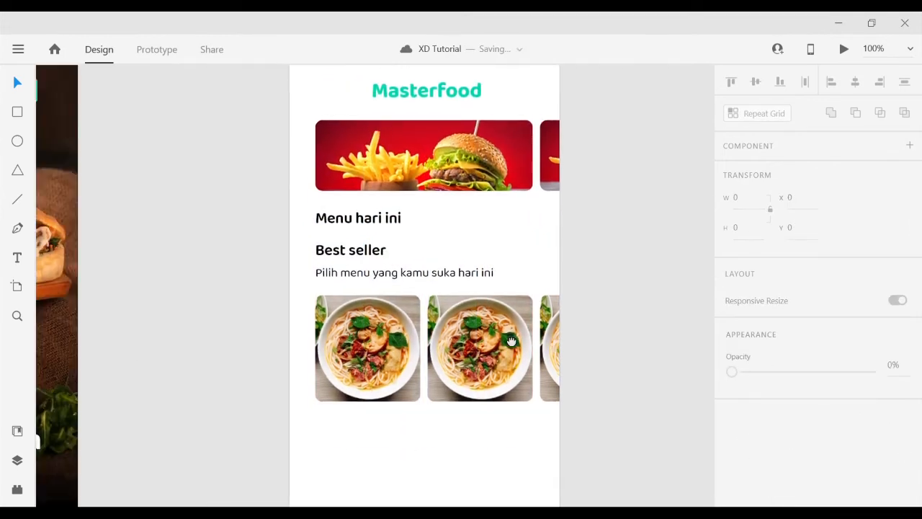
key(ctrl+minus)
drag(376, 279, 593, 266)
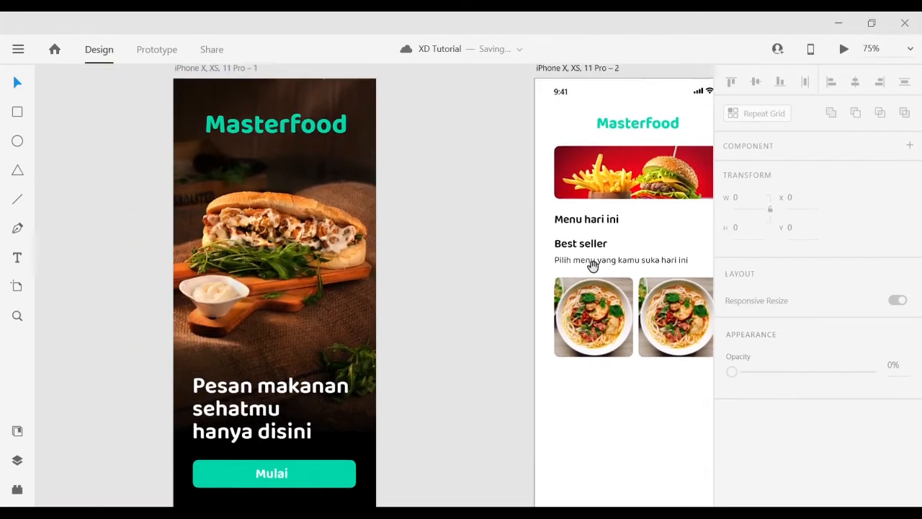
scroll(593, 266, left, 15)
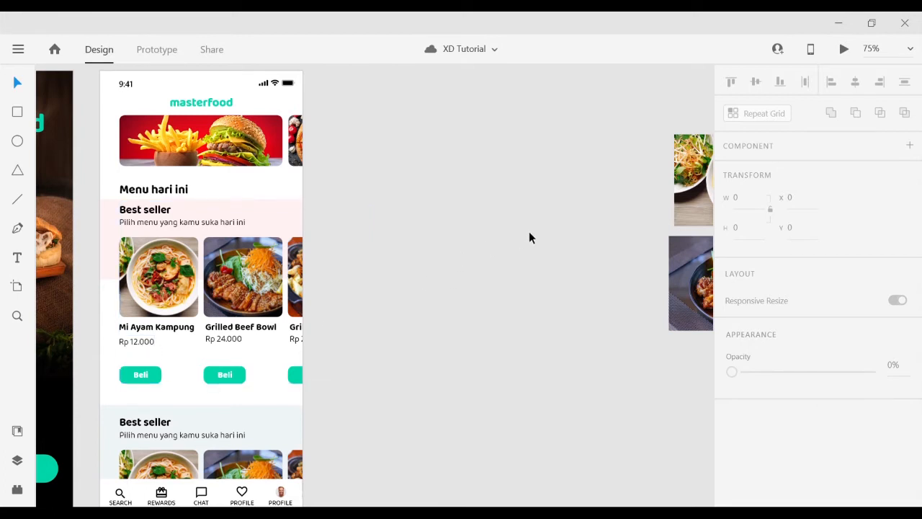
click(145, 213)
double_click(144, 213)
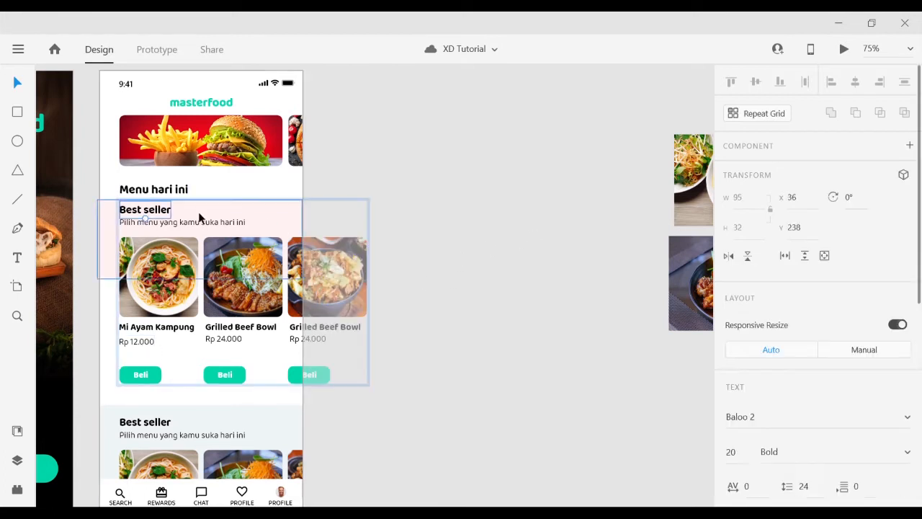
click(470, 234)
drag(588, 227, 156, 209)
drag(534, 222, 62, 205)
drag(706, 235, 284, 208)
- Set the font size of the Menu hari ini and Best seller headings to 20, matching the reference heading
double_click(309, 180)
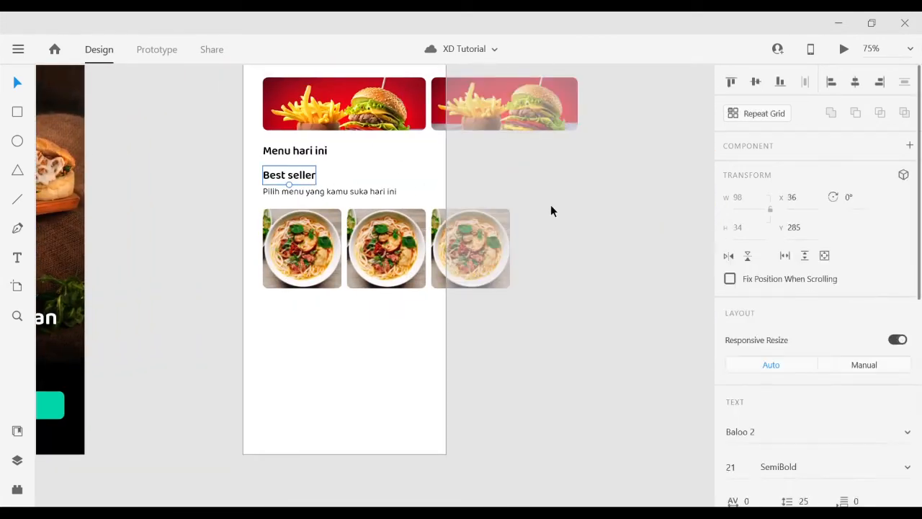
shift+click(325, 154)
scroll(785, 327, down, 2)
click(732, 402)
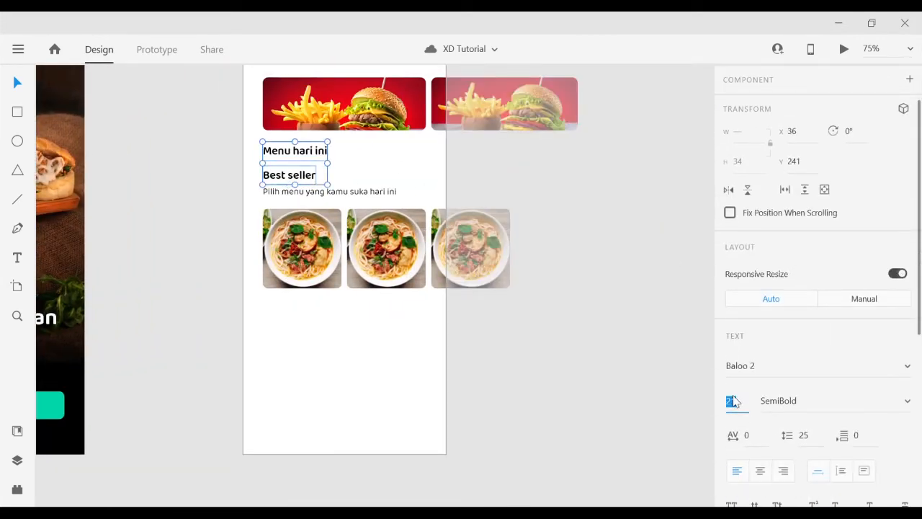
click(614, 396)
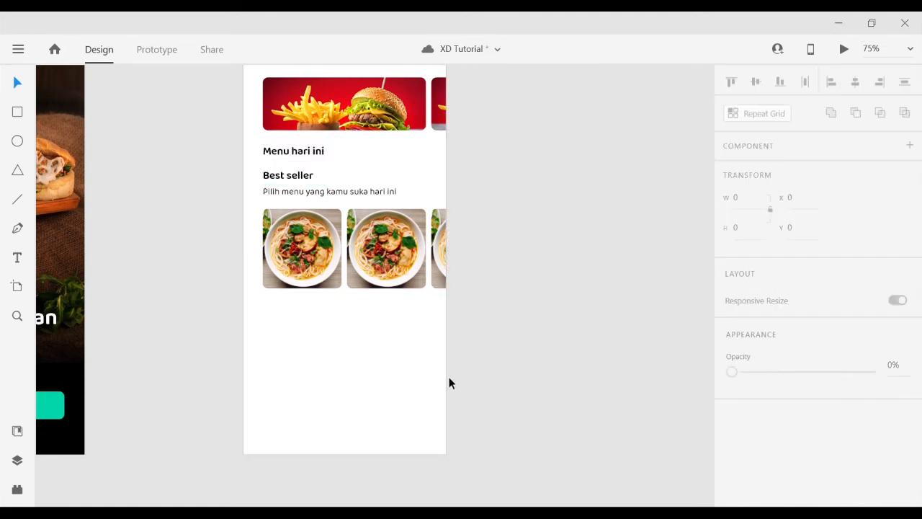
- Move the row of three noodle photos up 8 px and nudge the subtitle above them slightly down
drag(204, 238, 507, 272)
key(shift+Up)
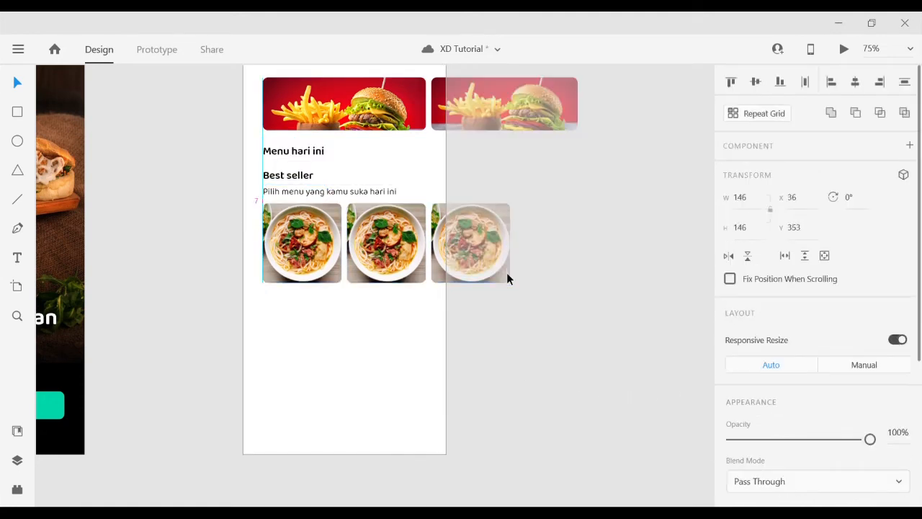
key(Down)
key(Down)
click(317, 190)
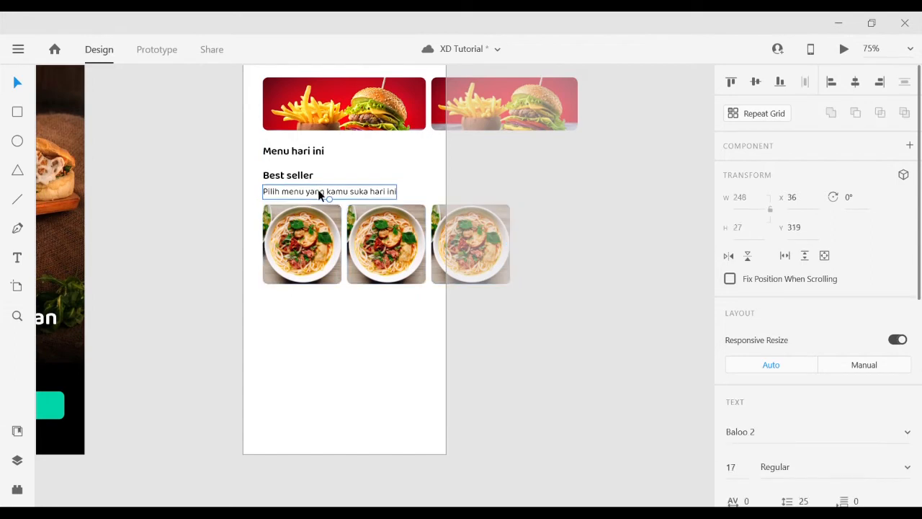
click(367, 176)
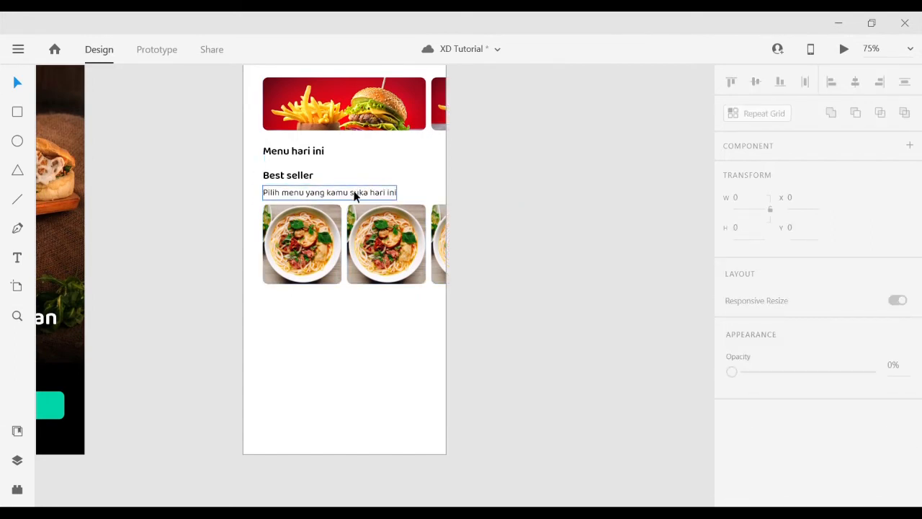
- Place a copy of the subtitle below the first noodle photo at X 36, Y 513 and change its text to "Mie Ayam Kampung"
drag(354, 193, 352, 297)
double_click(357, 301)
click(357, 300)
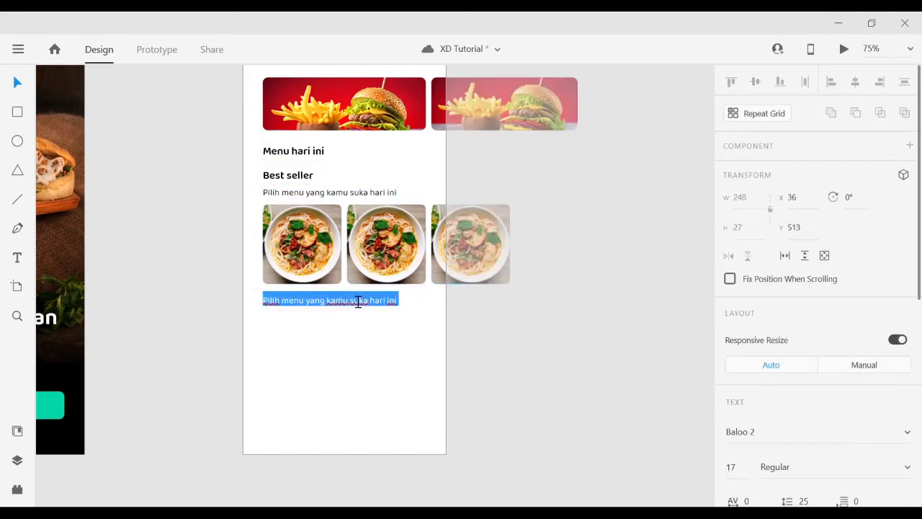
text(Mie)
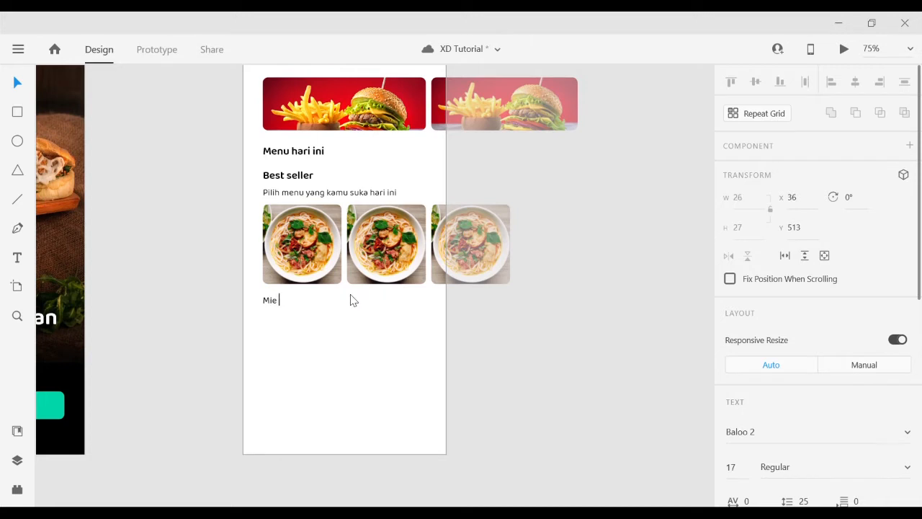
text( AYam Kamp)
key(BackSpace)
text(y)
key(Escape)
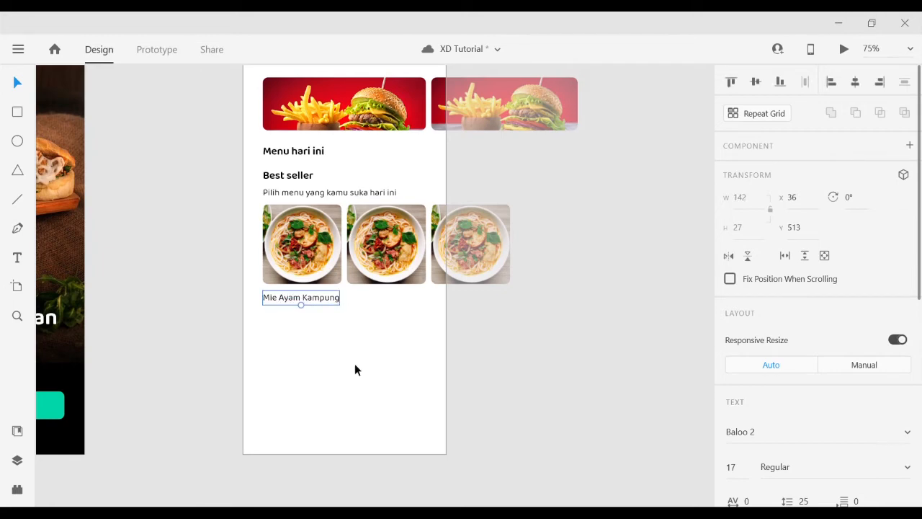
- Set the Mie Ayam Kampung label below the first noodle photo to the SemiBold font weight
click(186, 326)
drag(183, 328, 529, 292)
drag(313, 303, 538, 314)
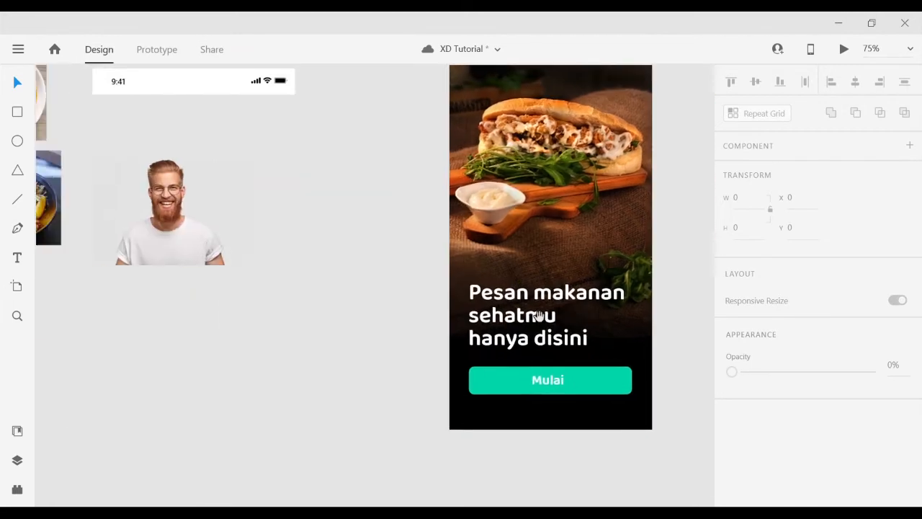
drag(173, 252, 612, 334)
drag(234, 310, 130, 286)
drag(649, 338, 58, 302)
drag(611, 300, 133, 321)
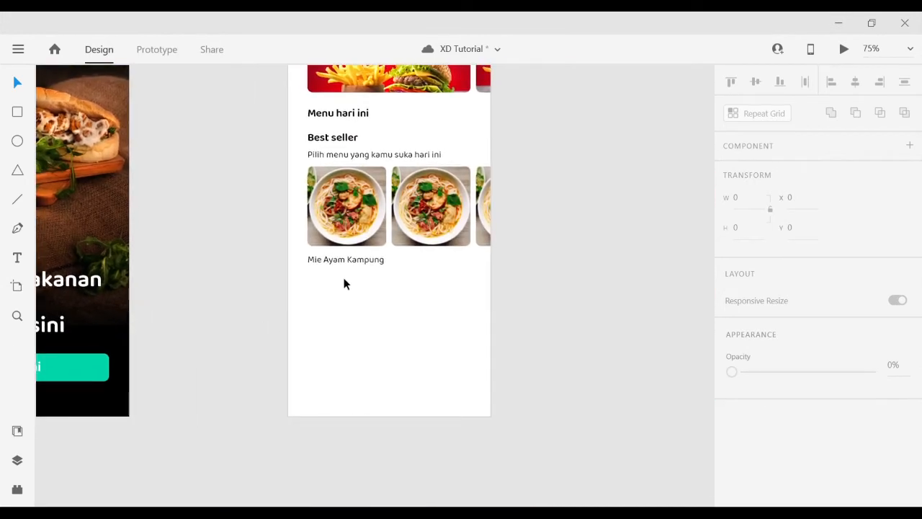
click(350, 258)
scroll(818, 276, down, 4)
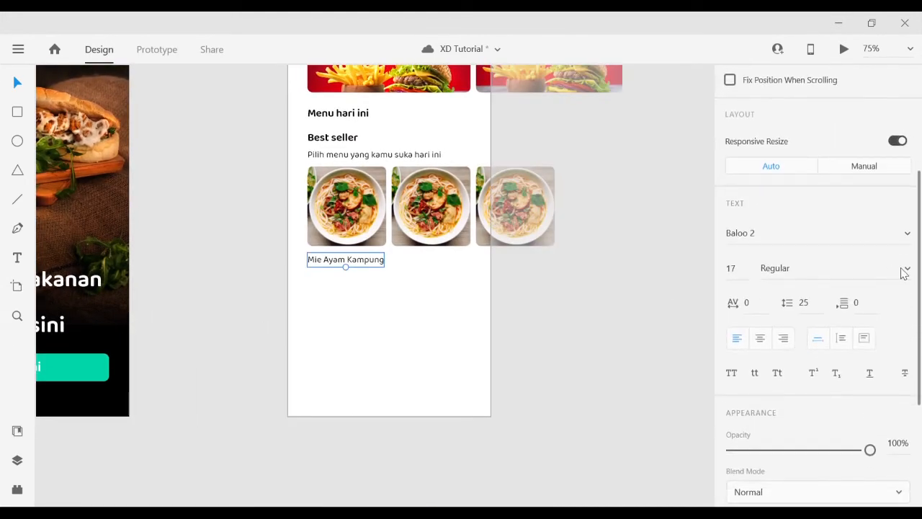
key(ctrl+b)
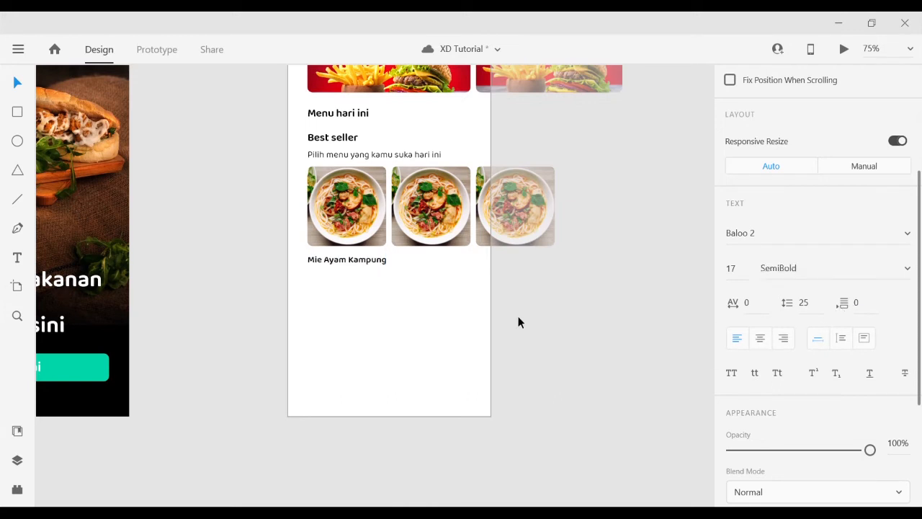
key(z)
click(397, 291)
key(v)
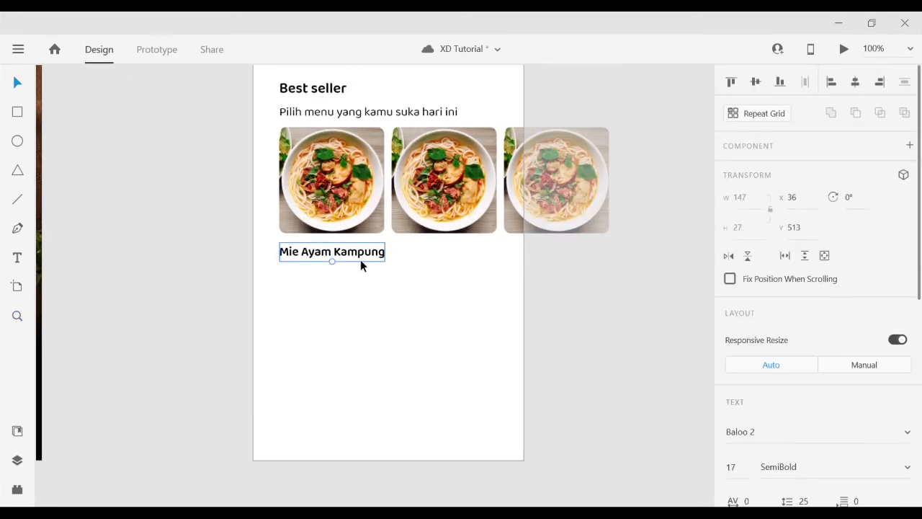
- Nudge the Mie Ayam Kampung label up 5 px to Y 508, just below the first noodle photo
key(Up)
key(Up)
key(Up)
key(Up)
key(Up)
key(Up)
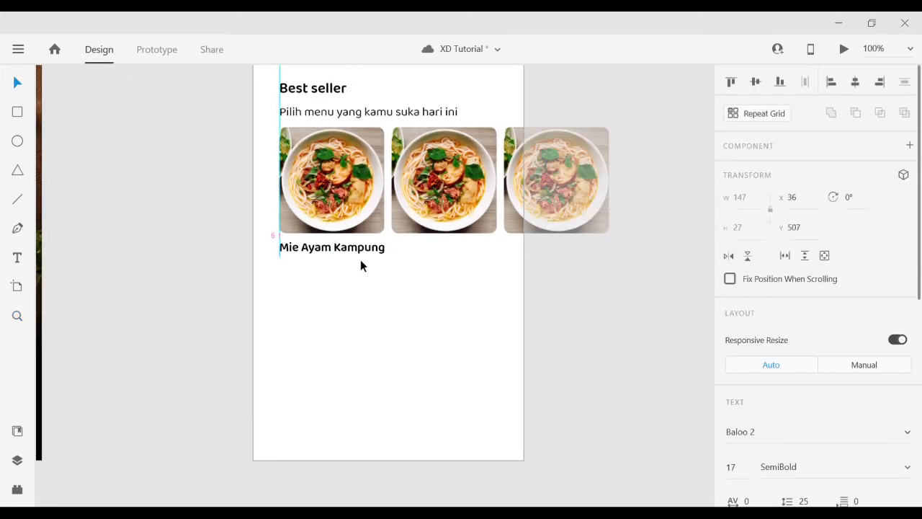
key(Down)
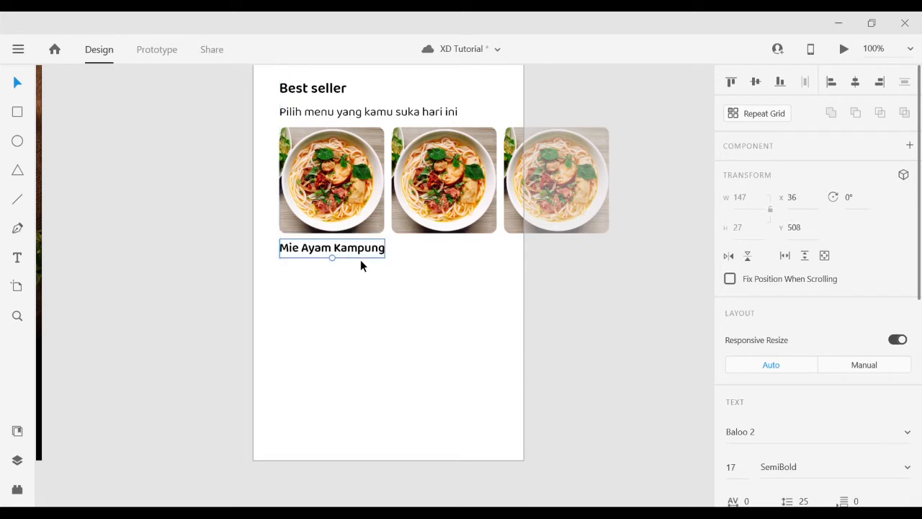
- Place a copy of the subtitle below the Mie Ayam Kampung label at X 36, Y 535 and change its text to "Rp 12.000"
click(398, 284)
drag(423, 113, 398, 271)
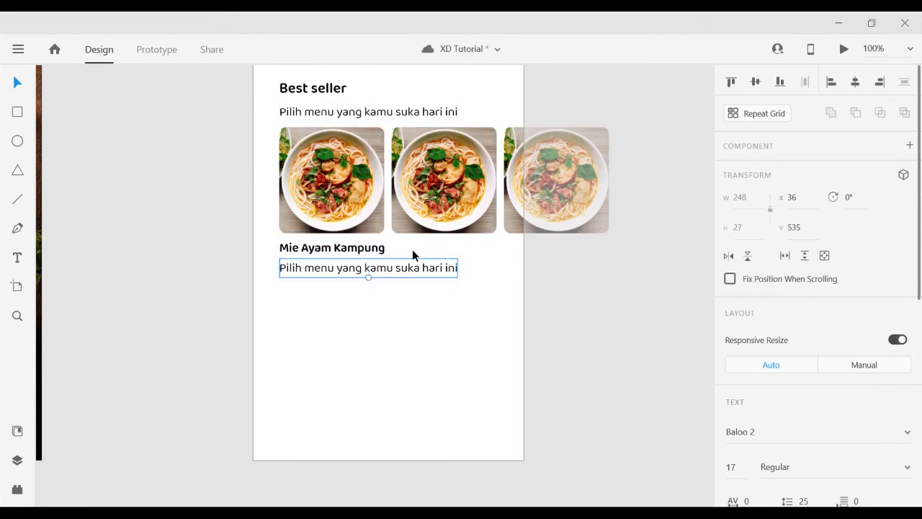
double_click(423, 268)
key(ctrl+a)
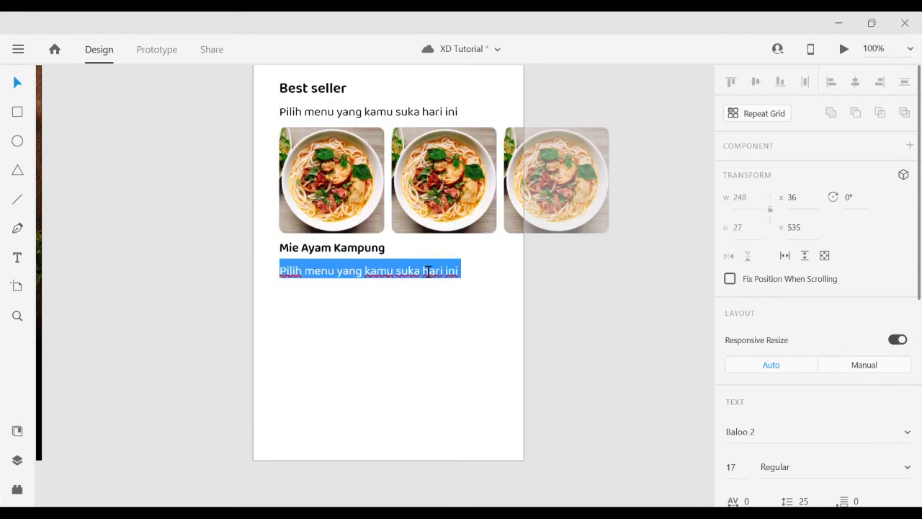
text(Rp 12.000)
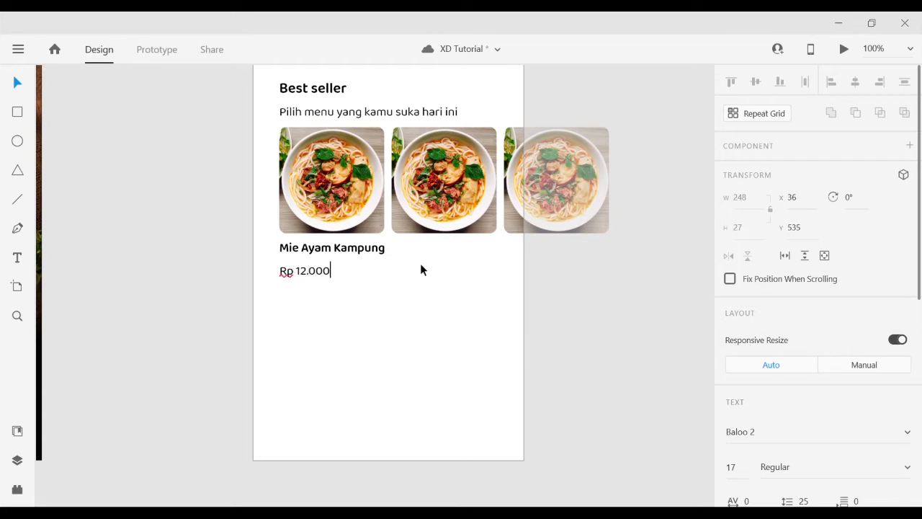
key(Escape)
key(Escape)
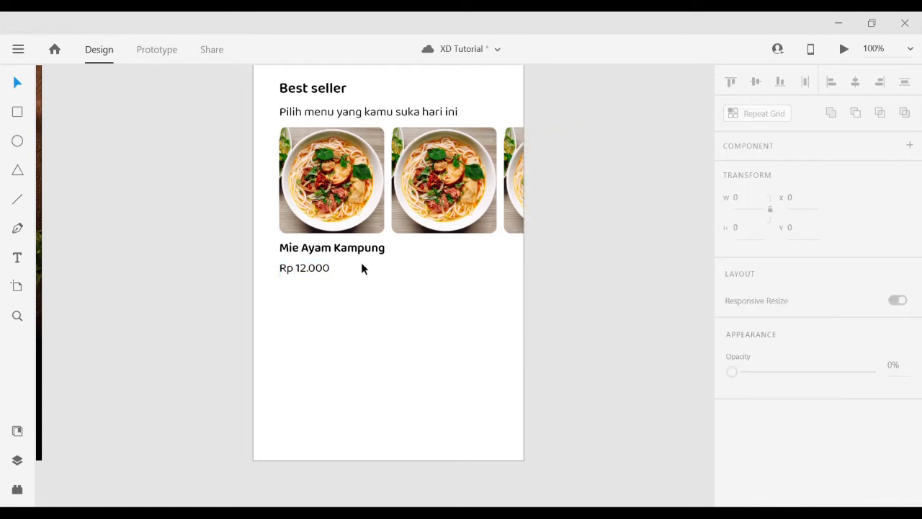
- Compare the name and price labels with those of the Best seller cards in the reference home screen
click(355, 252)
click(362, 271)
click(312, 267)
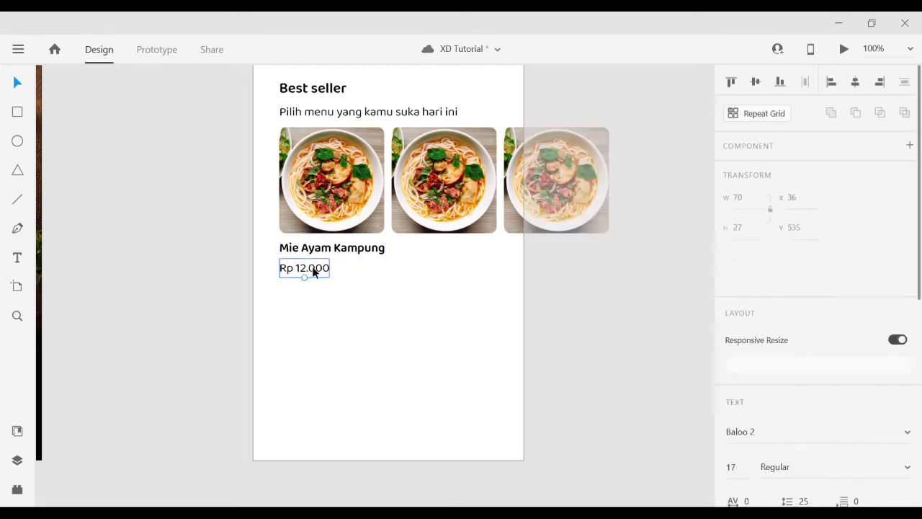
click(345, 285)
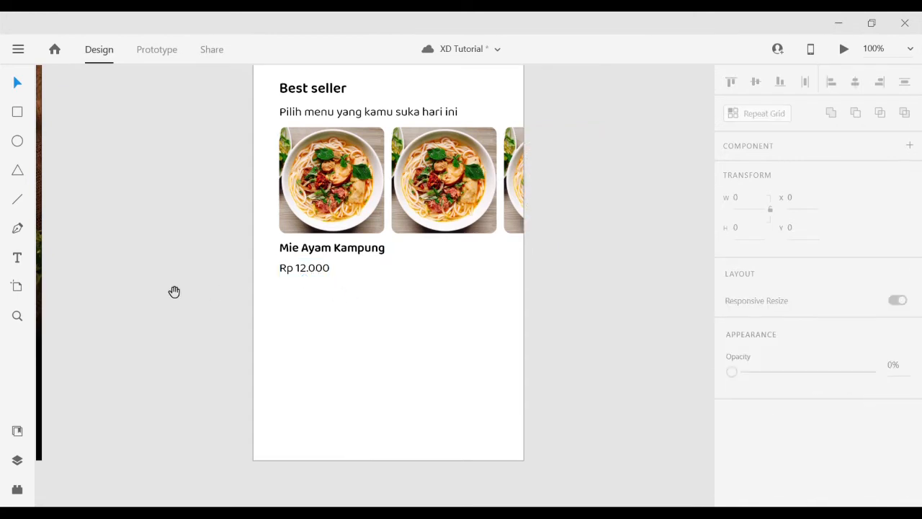
key(ctrl+minus)
key(space)
drag(169, 295, 559, 289)
drag(121, 290, 567, 312)
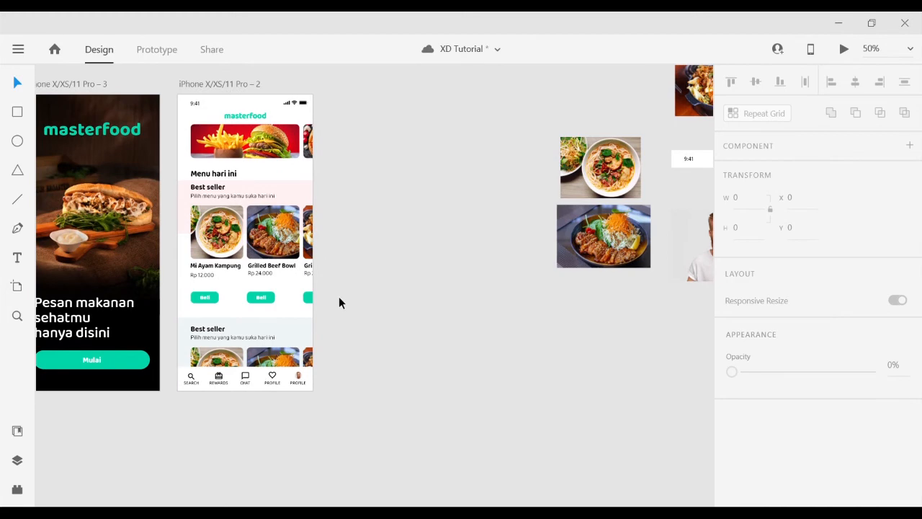
key(z)
click(300, 295)
key(v)
click(255, 267)
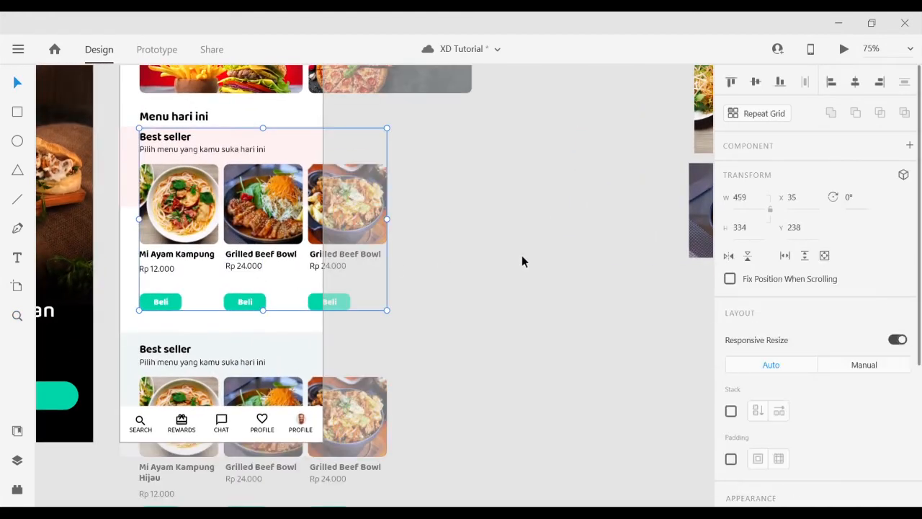
click(521, 255)
- Place a copy of the name and price labels below the second noodle photo at X 192, Y 508
key(space)
drag(349, 282, 115, 276)
drag(562, 252, 115, 231)
drag(511, 261, 348, 271)
key(z)
click(371, 279)
key(v)
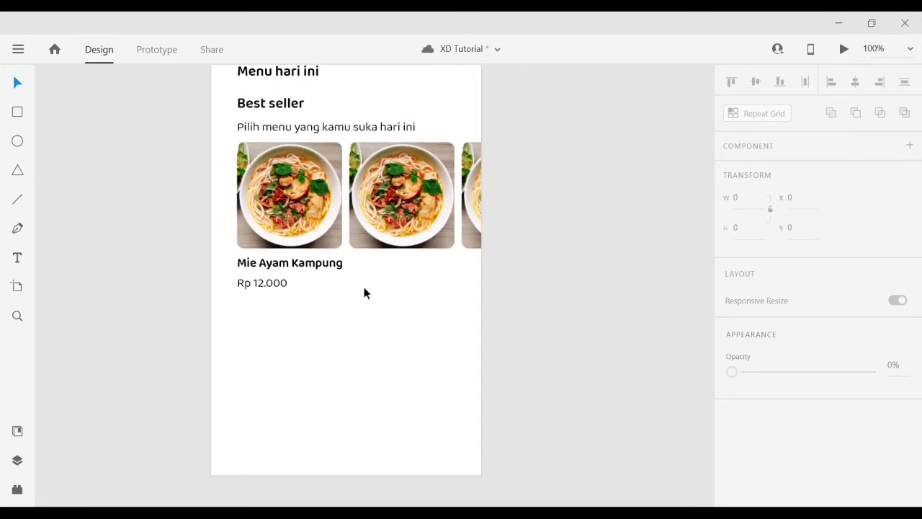
click(250, 259)
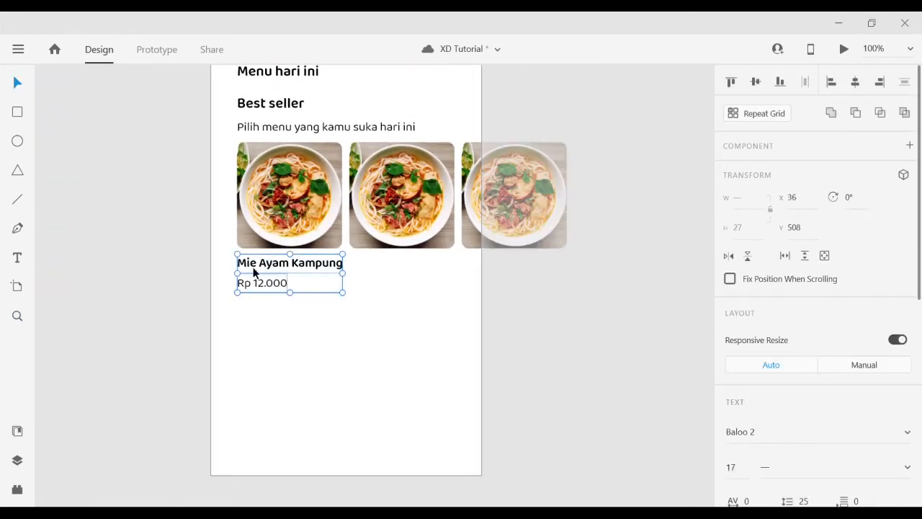
alt+drag(253, 272, 366, 288)
click(379, 325)
- Change the copied name label below the second noodle photo to "Grilled Beef Bowl"
double_click(402, 263)
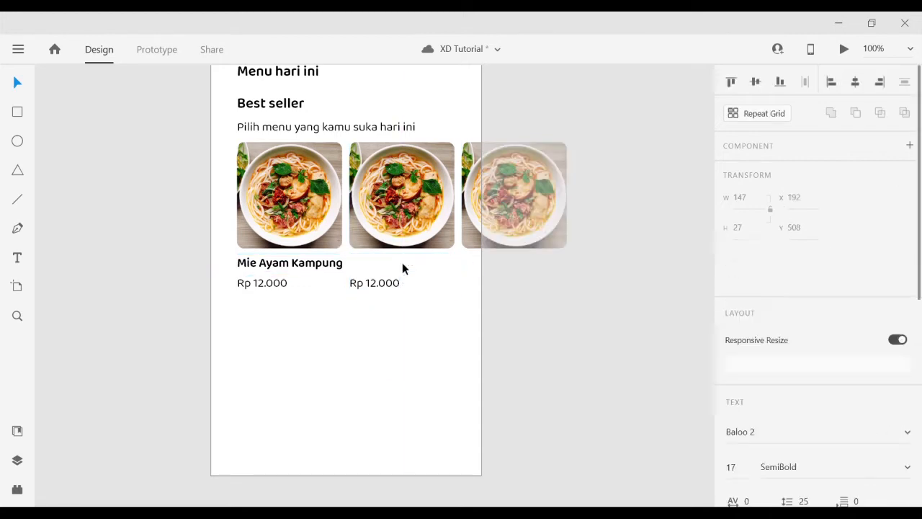
text(Gril)
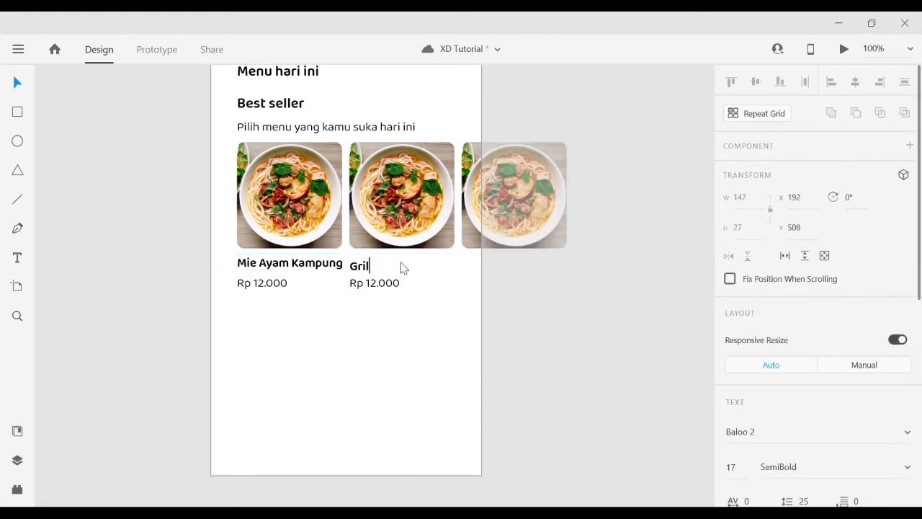
text(led Beef Bowl)
click(434, 342)
- Check the Grilled Beef Bowl card's photo and price in the reference home screen
key(space)
drag(204, 319, 570, 306)
drag(108, 284, 679, 329)
drag(313, 317, 368, 295)
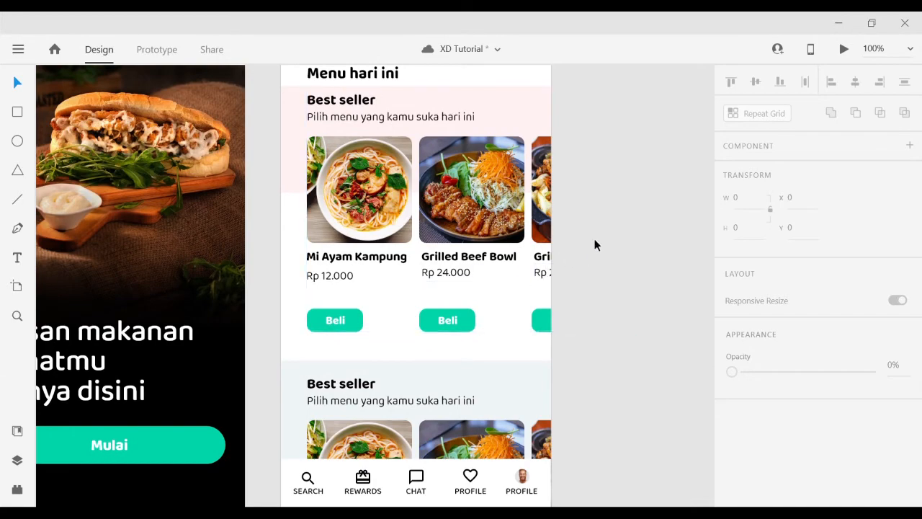
drag(584, 223, 145, 205)
drag(471, 212, 122, 239)
drag(122, 239, 679, 218)
drag(464, 240, 101, 285)
drag(561, 267, 94, 284)
drag(366, 281, 6, 295)
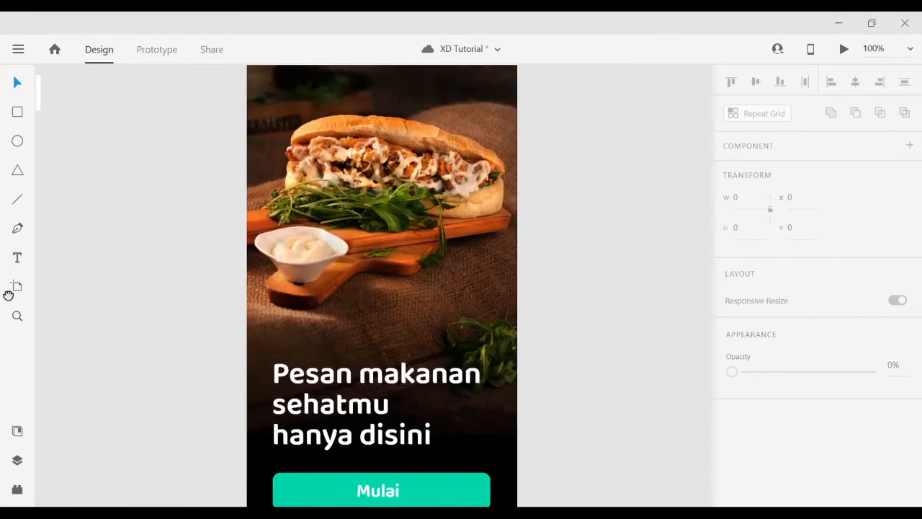
- Change the price below the Grilled Beef Bowl label to "Rp 27.000"
drag(710, 217, 231, 270)
mouse_move(405, 358)
mouse_down()
mouse_move(408, 329)
mouse_move(378, 347)
mouse_up()
double_click(390, 341)
key(Left)
key(BackSpace)
key(BackSpace)
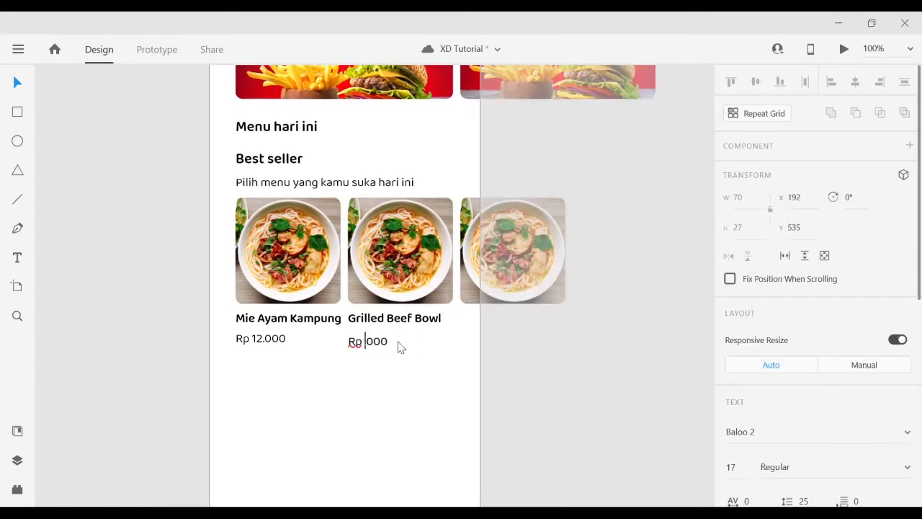
text(27)
key(Escape)
click(371, 410)
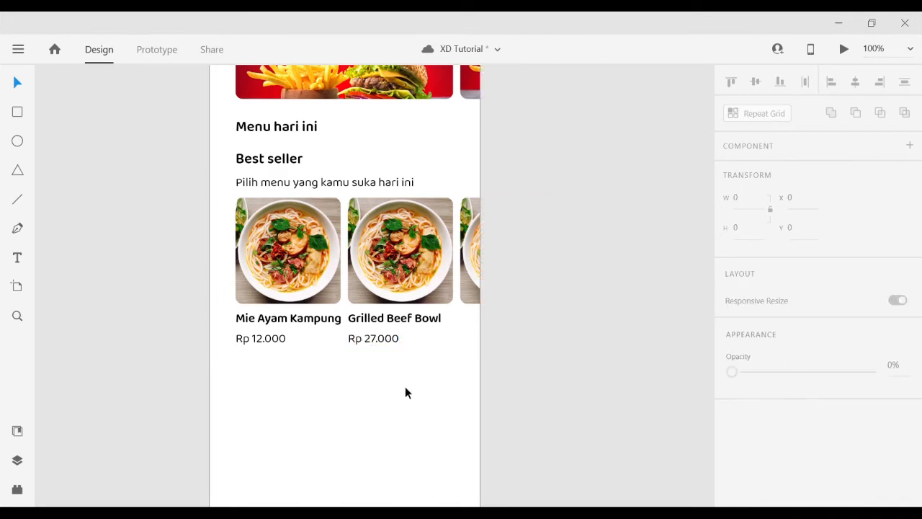
- Copy the beef bowl photo from the loose source images beside the artboards
key(ctrl+minus)
scroll(223, 356, up, 2)
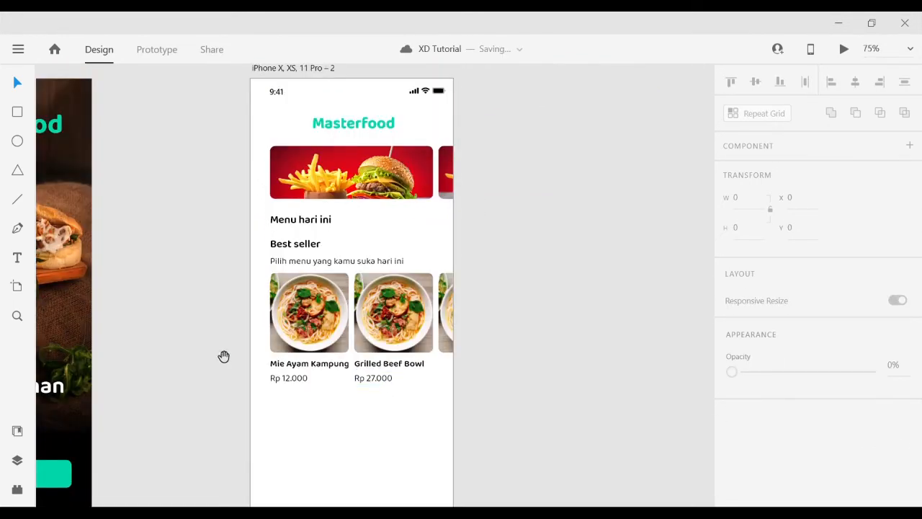
drag(224, 356, 570, 321)
drag(579, 290, 432, 428)
drag(221, 127, 417, 219)
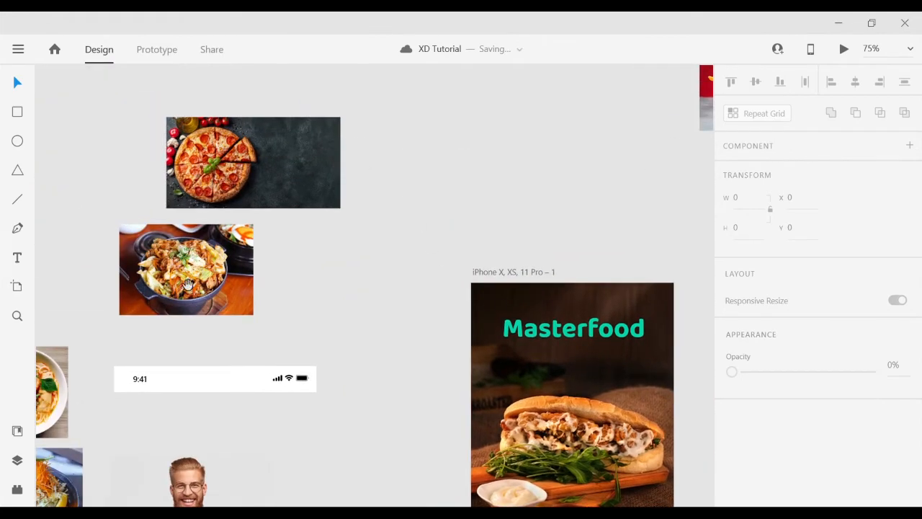
drag(187, 284, 294, 209)
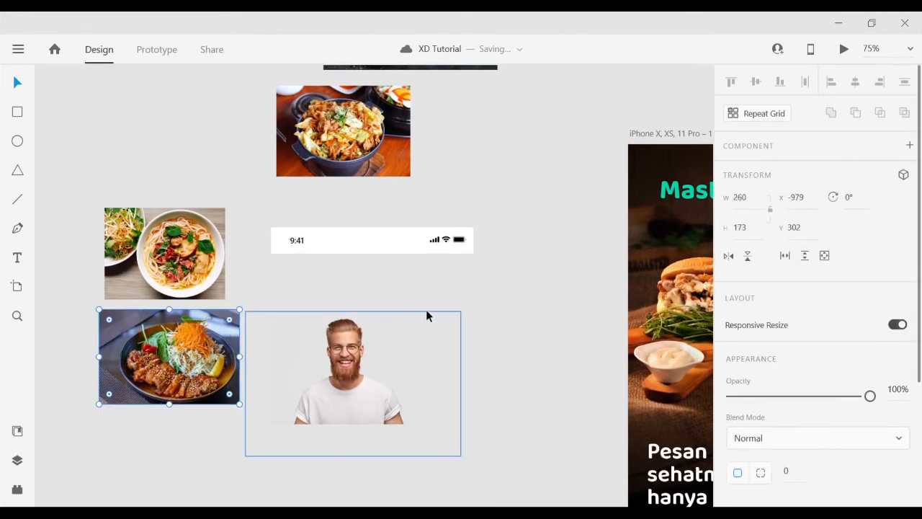
- Paste the beef bowl photo onto the home screen artboard and place it over the second noodle photo at X 140, Y 345
drag(518, 267, 117, 248)
drag(650, 359, 403, 270)
key(z)
click(562, 327)
click(562, 327)
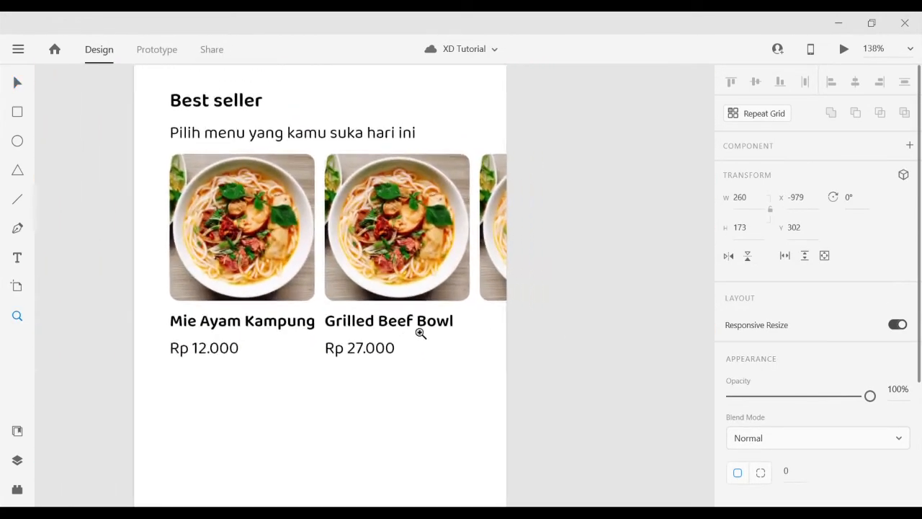
drag(489, 378, 470, 371)
key(v)
click(470, 370)
key(ctrl+v)
drag(357, 315, 437, 255)
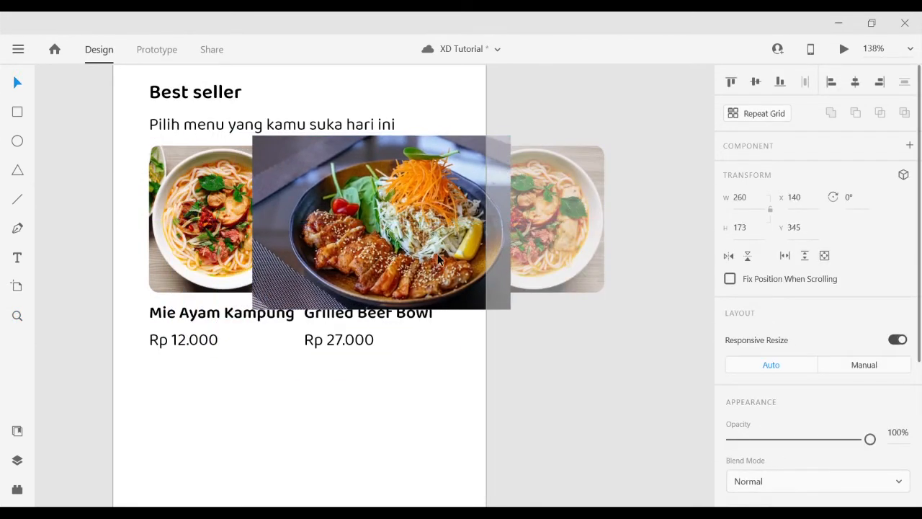
- Send the beef bowl photo behind the row of noodle photos
key(ctrl+[)
key(ctrl+])
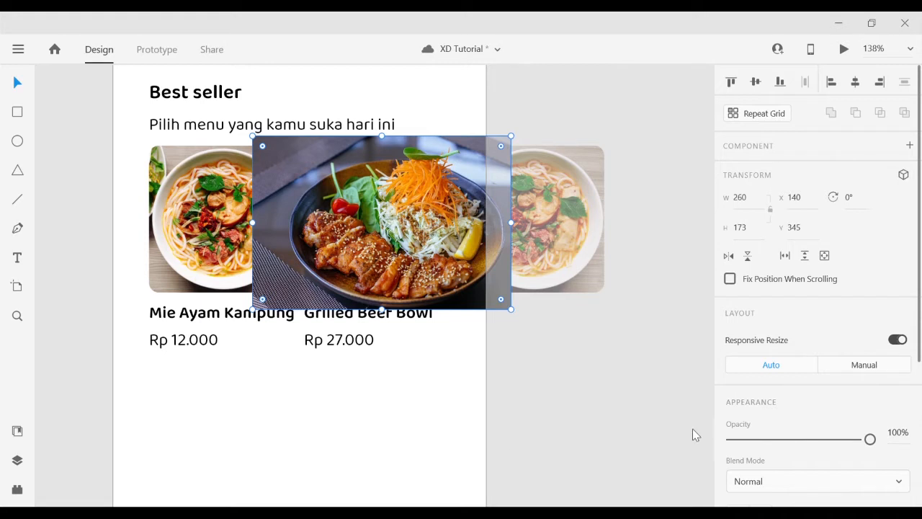
key(ctrl+[)
click(422, 400)
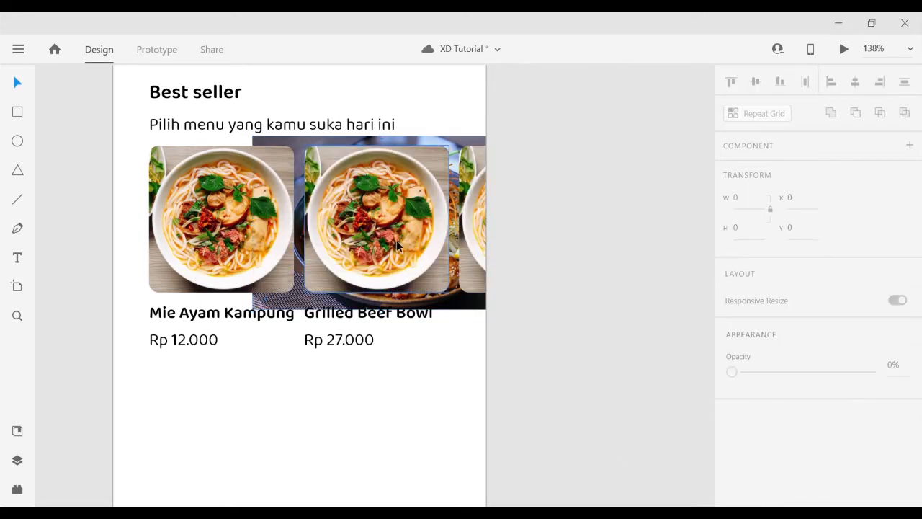
click(430, 176)
shift+click(464, 143)
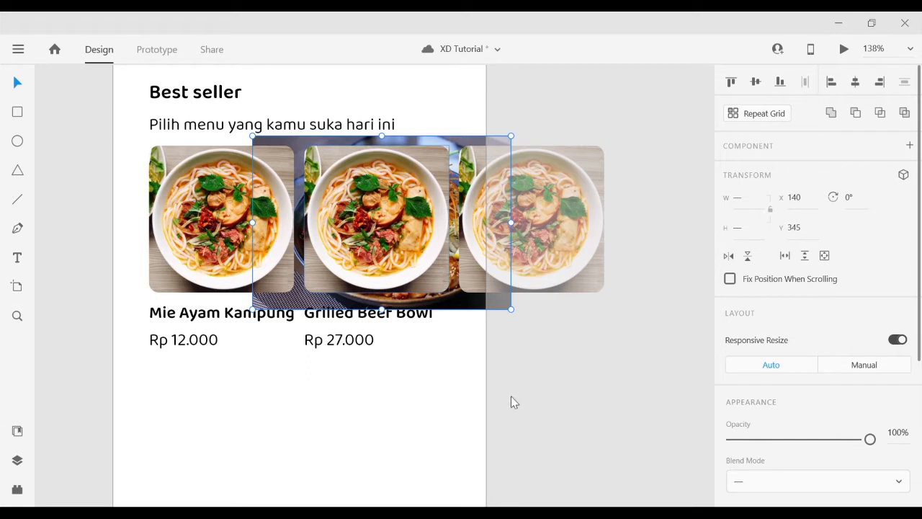
click(414, 441)
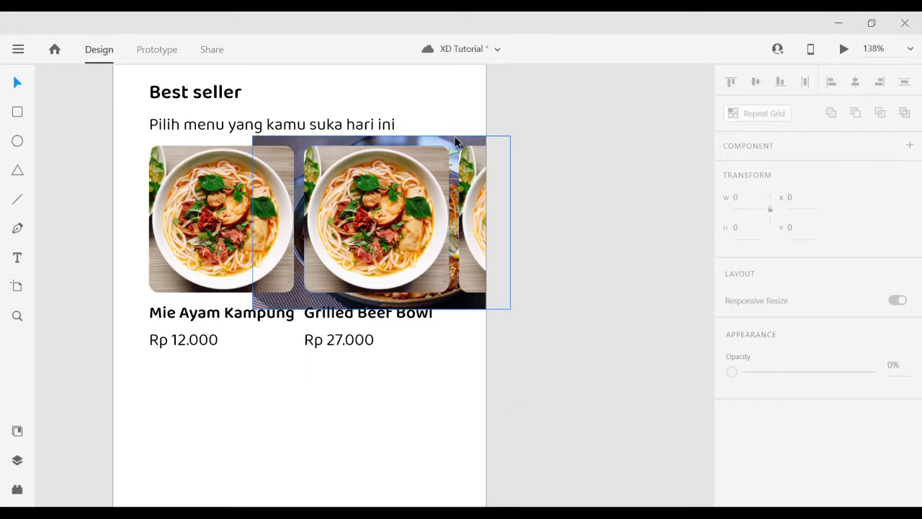
- Release the second noodle photo from its mask and remove the noodle image, keeping the white rounded rectangle
click(425, 187)
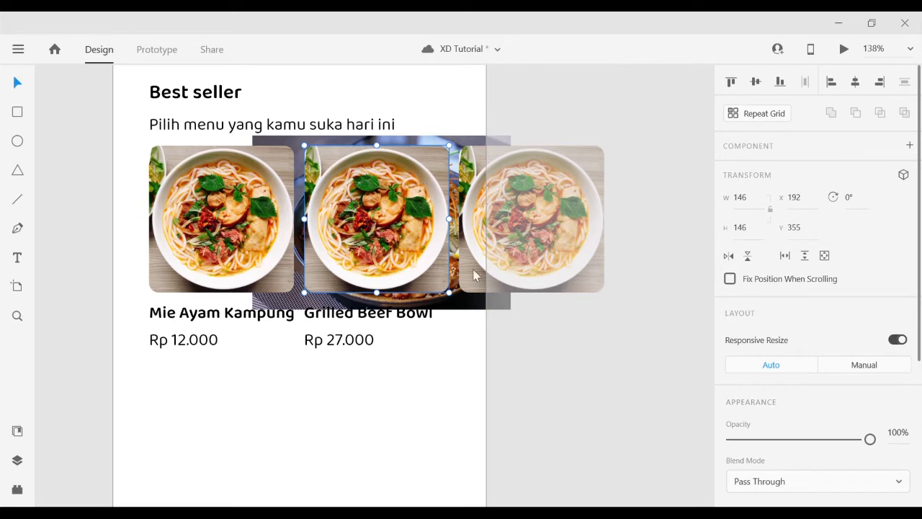
key(ctrl+z)
key(ctrl+z)
key(ctrl+z)
key(ctrl+z)
key(ctrl+z)
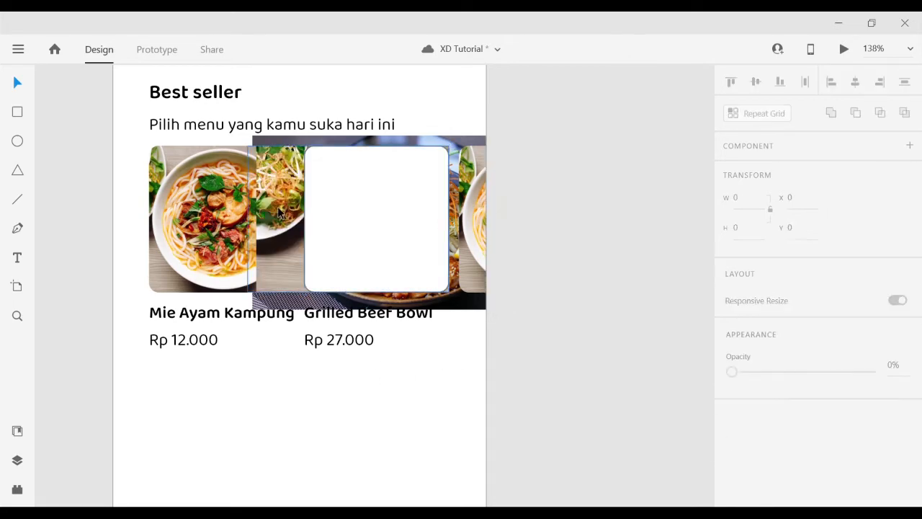
key(ctrl+z)
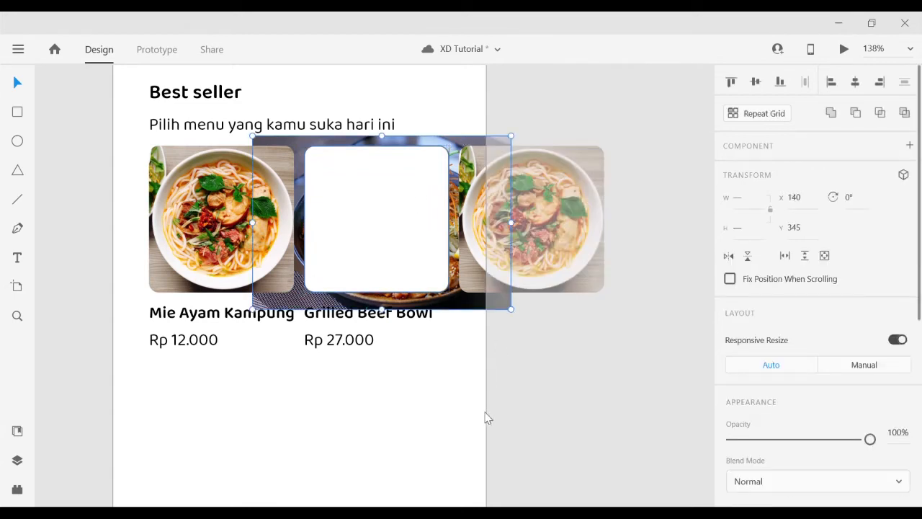
- Mask the beef bowl photo with the white rounded rectangle above the Grilled Beef Bowl label
key(ctrl+z)
key(ctrl+z)
key(ctrl+z)
key(ctrl+z)
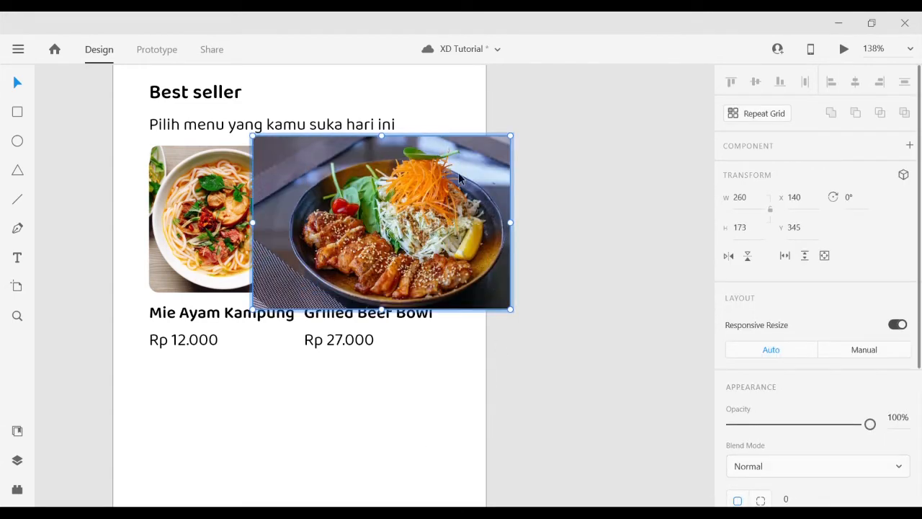
- Scale the beef bowl photo down slightly inside its rounded mask and reposition it so the dish fills the frame
drag(510, 135, 503, 145)
drag(504, 305, 499, 303)
click(382, 399)
double_click(435, 203)
drag(435, 203, 409, 194)
click(393, 358)
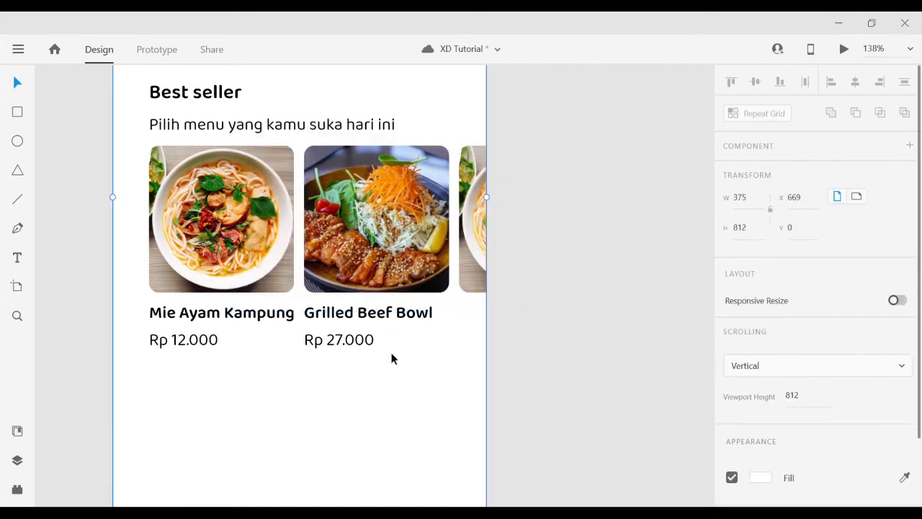
- Delete the third noodle photo and put a copy of the masked beef bowl photo in its place
click(479, 199)
key(Delete)
drag(313, 149, 467, 148)
click(441, 324)
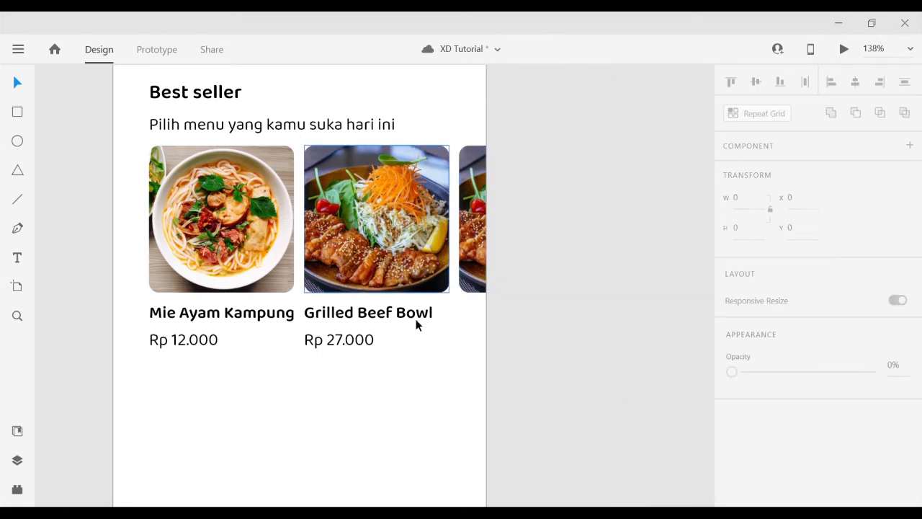
- Place a copy of the Grilled Beef Bowl name and price labels below the third food photo
drag(390, 368, 476, 318)
click(400, 441)
key(ctrl+minus)
key(ctrl+minus)
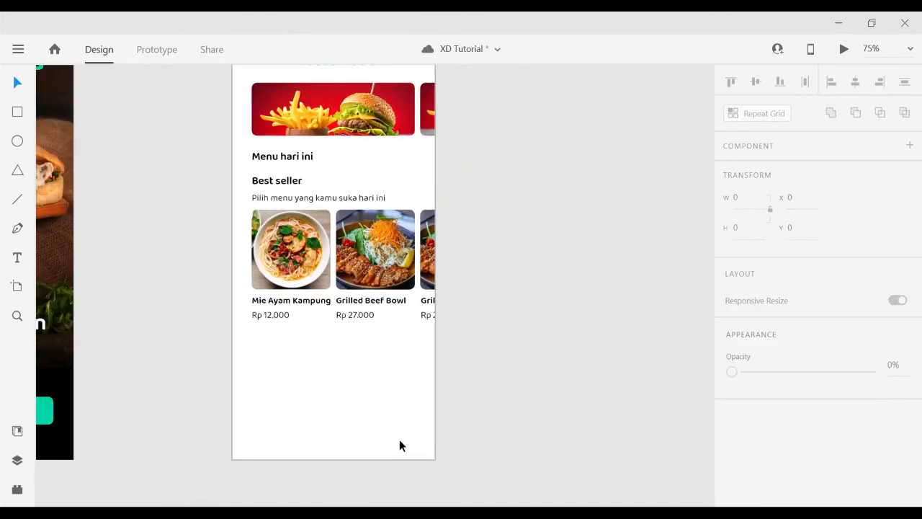
scroll(555, 344, down, 1)
scroll(554, 344, up, 1)
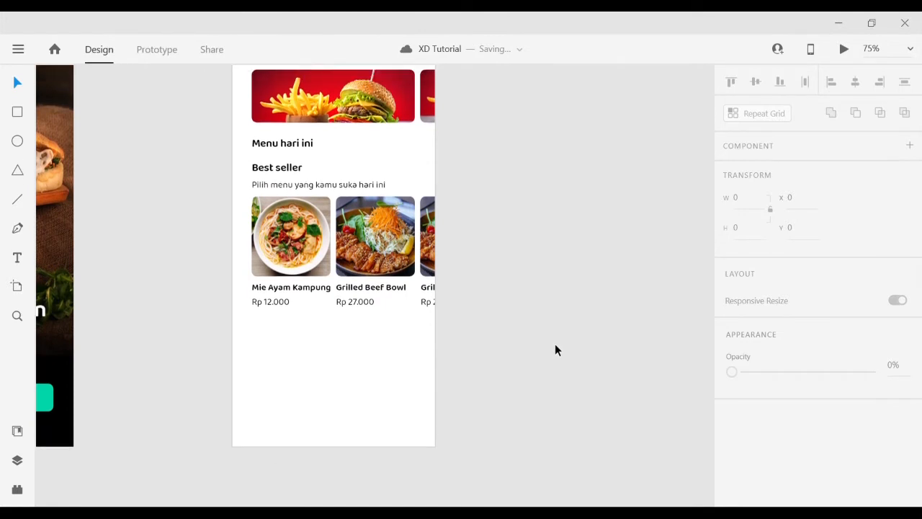
- Compare the food cards on the new artboard with those on the reference home screen
drag(448, 316, 459, 331)
key(z)
click(384, 345)
drag(404, 368, 412, 399)
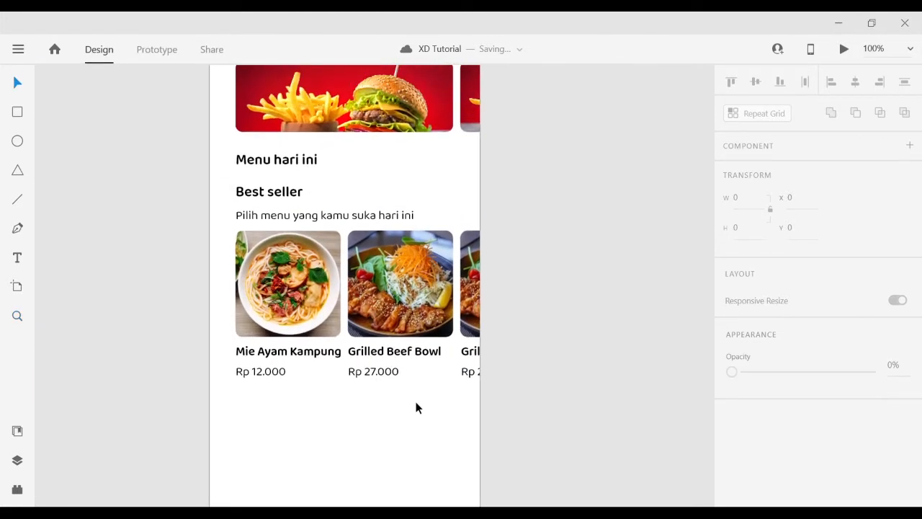
key(ctrl+minus)
drag(362, 356, 688, 304)
drag(321, 329, 857, 337)
drag(382, 324, 827, 326)
drag(415, 349, 404, 346)
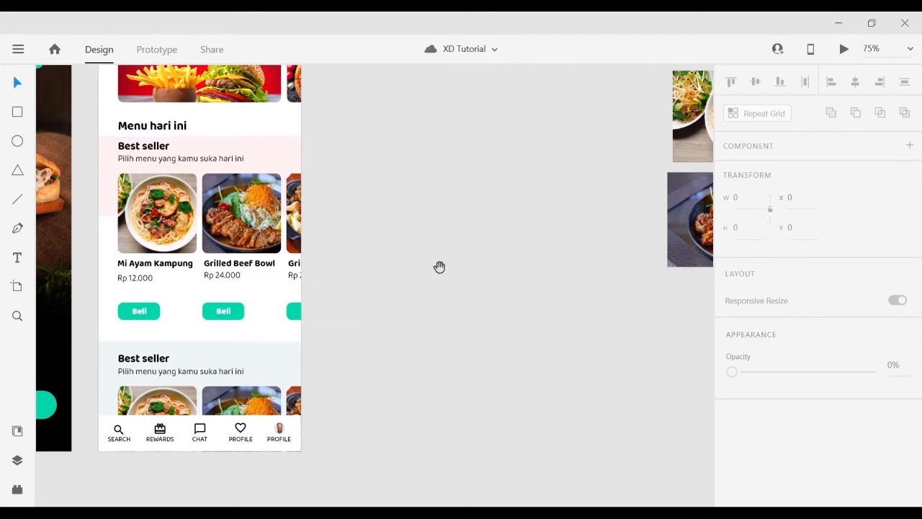
drag(573, 244, 166, 253)
mouse_move(690, 303)
mouse_down()
mouse_move(455, 278)
mouse_move(186, 137)
mouse_up()
drag(444, 237, 132, 345)
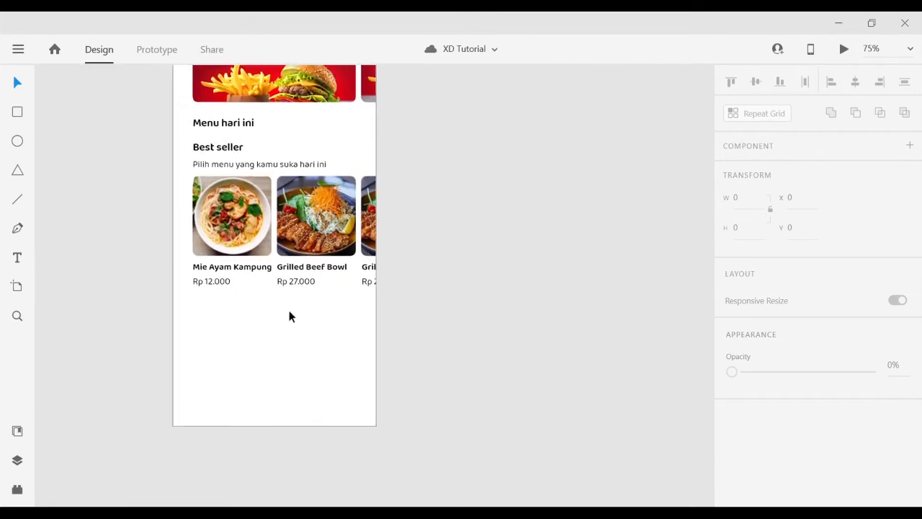
- Set the font size of the three food names below the Best seller photos to 16
ctrl+click(298, 294)
drag(254, 303, 389, 391)
click(382, 347)
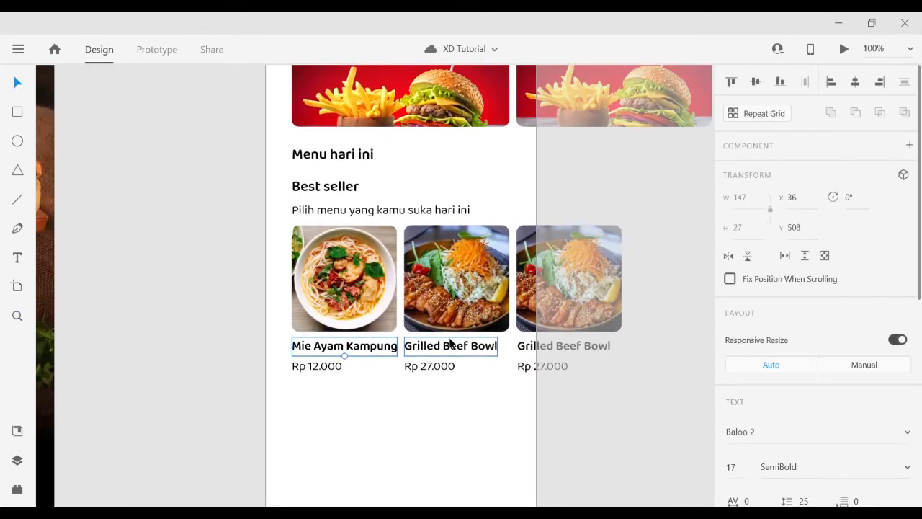
shift+click(450, 344)
shift+click(523, 351)
scroll(793, 400, down, 2)
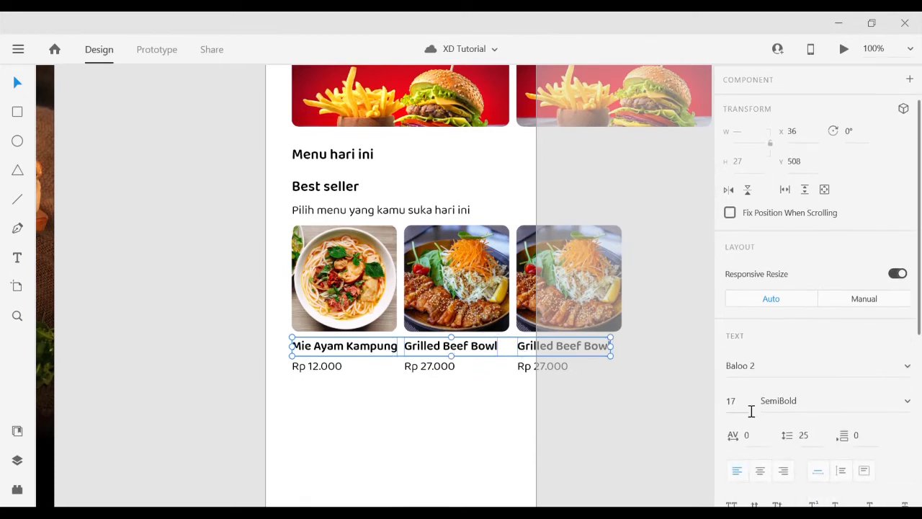
click(746, 413)
text(16)
key(Return)
click(464, 441)
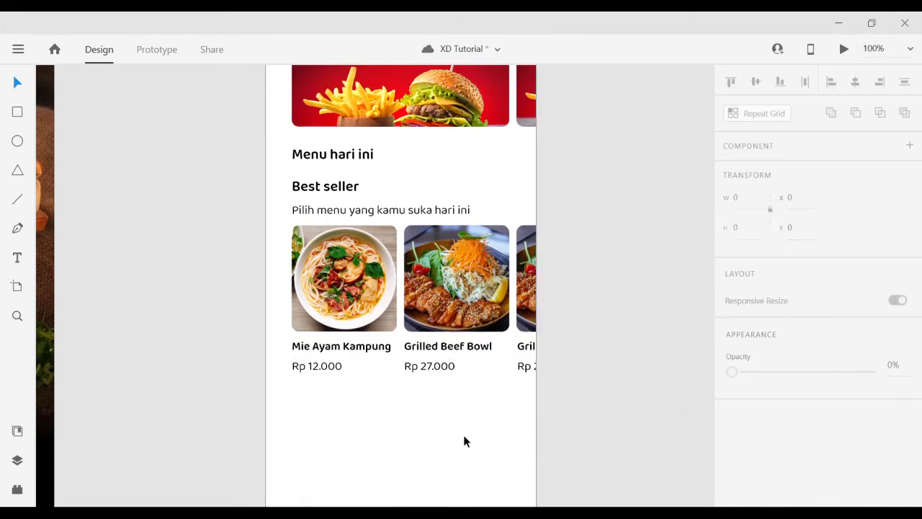
- Set the font size of all three food names below the Best seller photos to 15
click(361, 347)
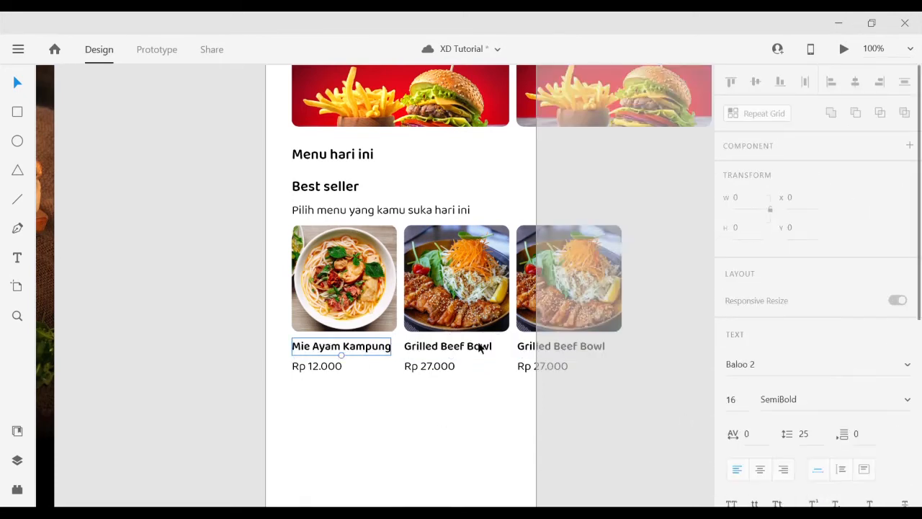
shift+click(475, 348)
shift+click(525, 347)
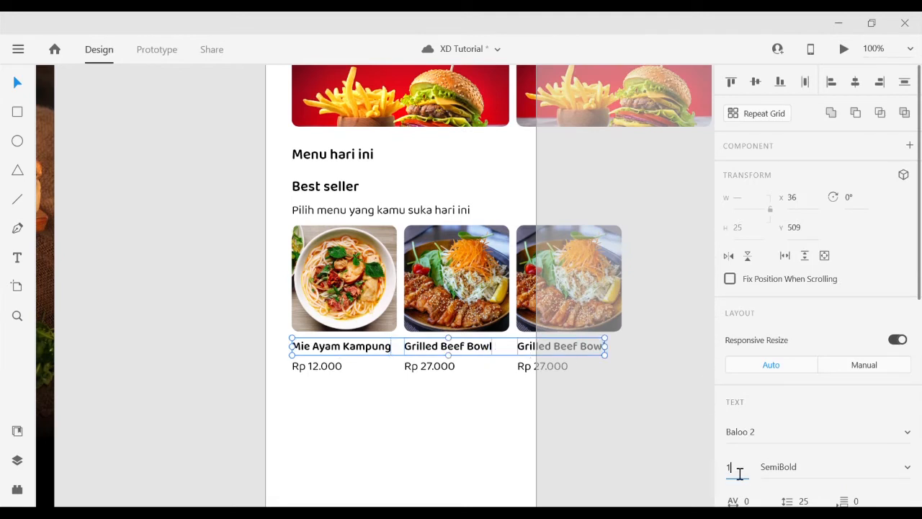
click(501, 454)
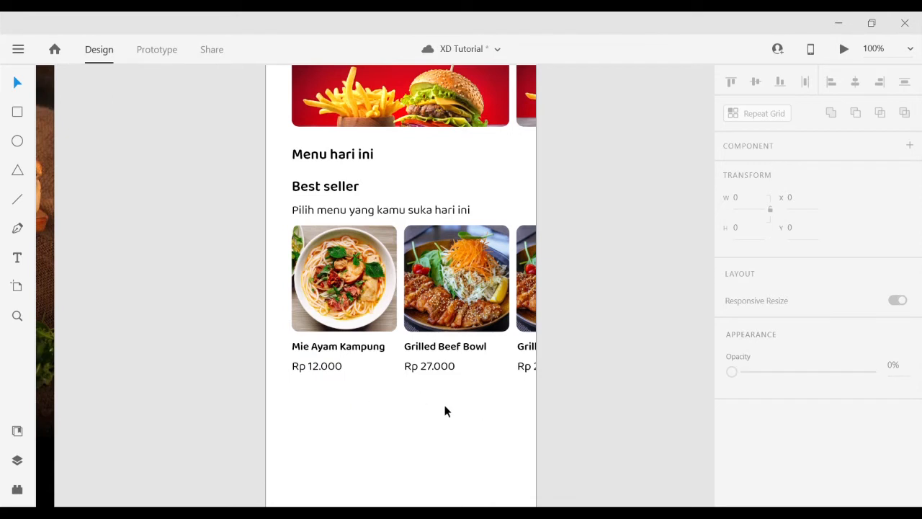
- Set the font size of the subtitle "Pilih menu yang kamu suka hari ini" to 15
click(365, 213)
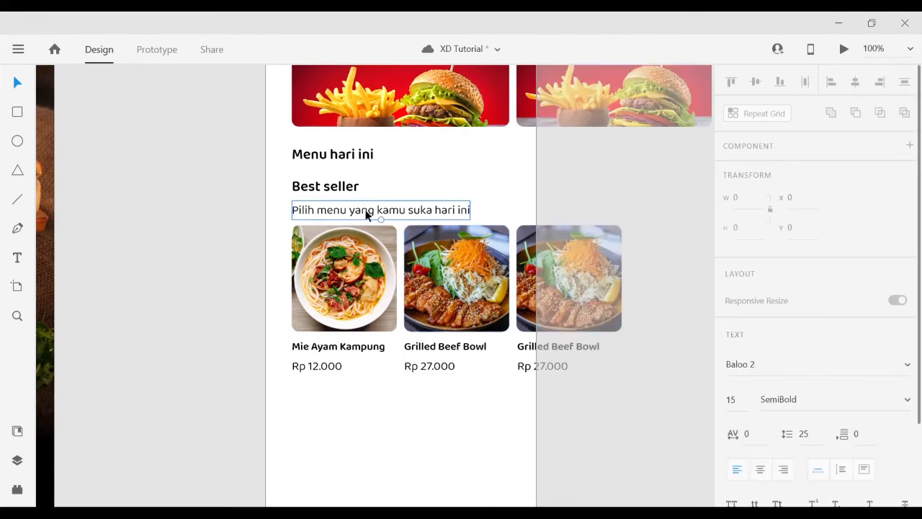
click(740, 464)
text(1)
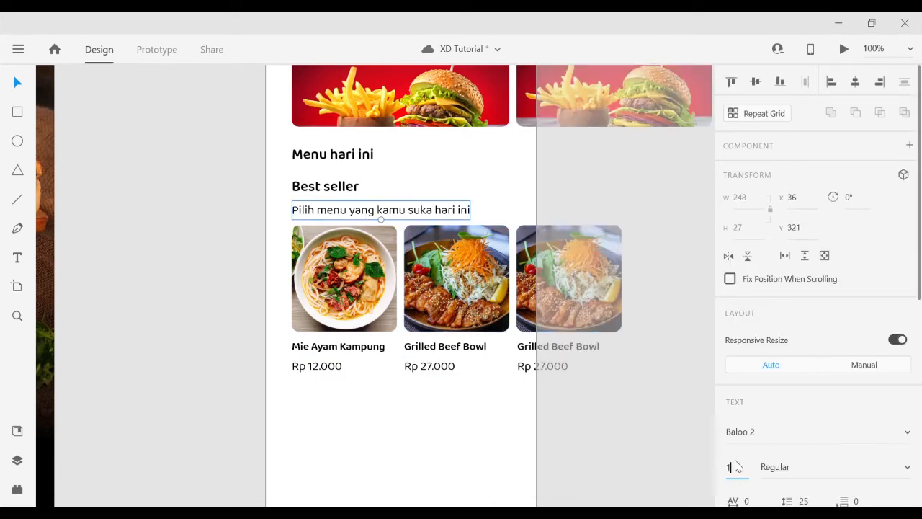
text(5)
click(499, 439)
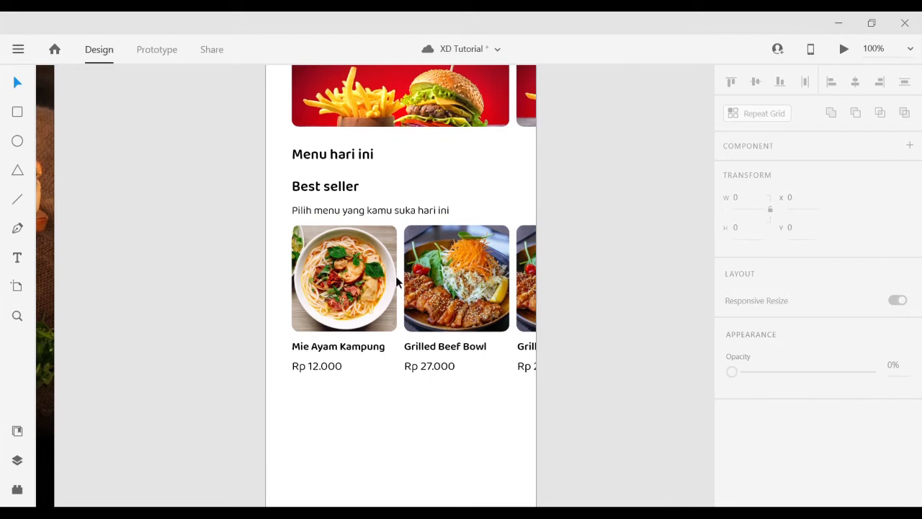
- Set the font size of the three price labels to 15 and nudge them up toward the food names
click(423, 368)
shift+click(297, 368)
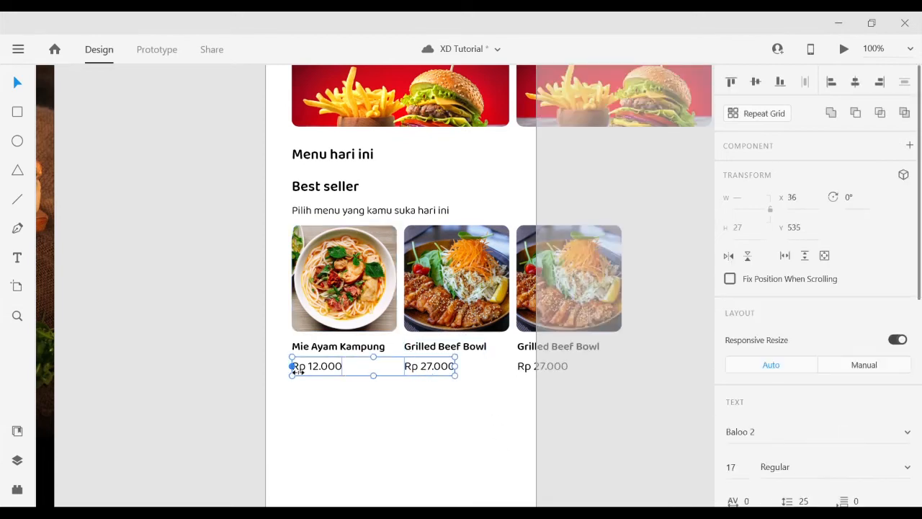
click(742, 467)
text(15)
click(461, 441)
click(530, 369)
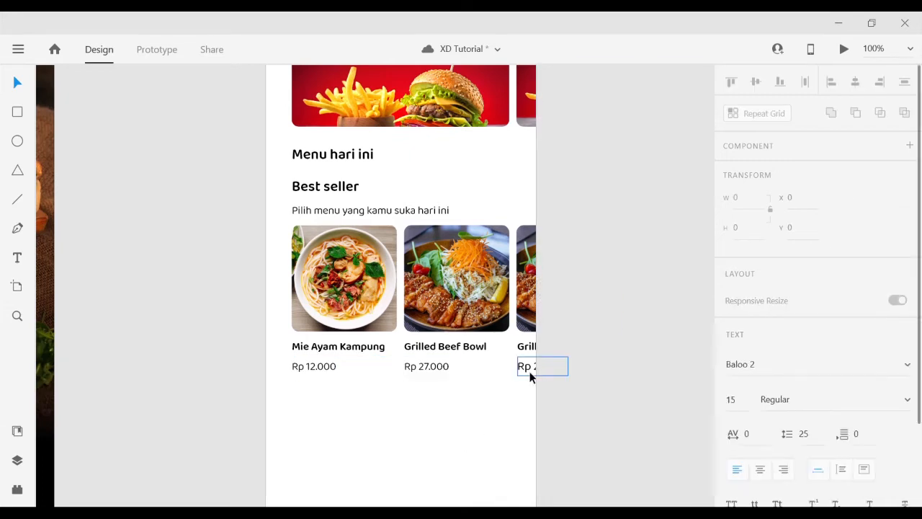
click(742, 469)
key(BackSpace)
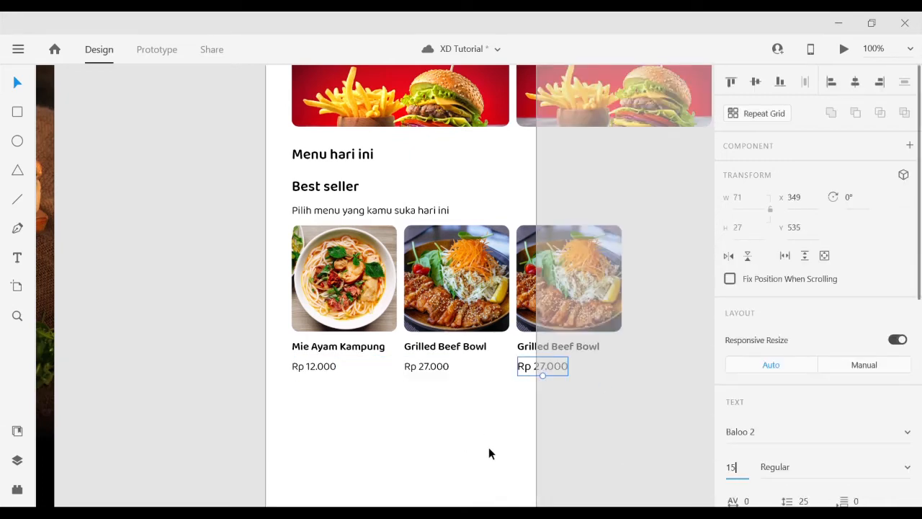
text(5)
click(489, 449)
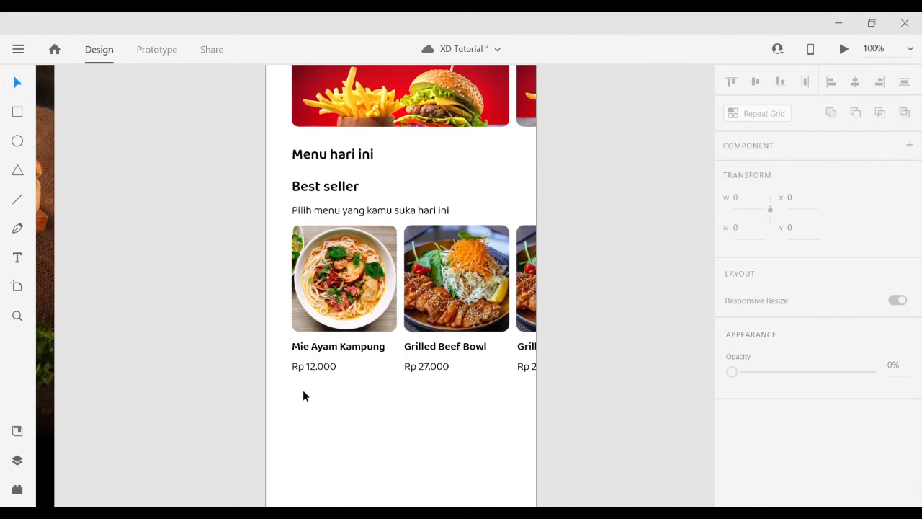
drag(255, 360, 561, 425)
key(Up)
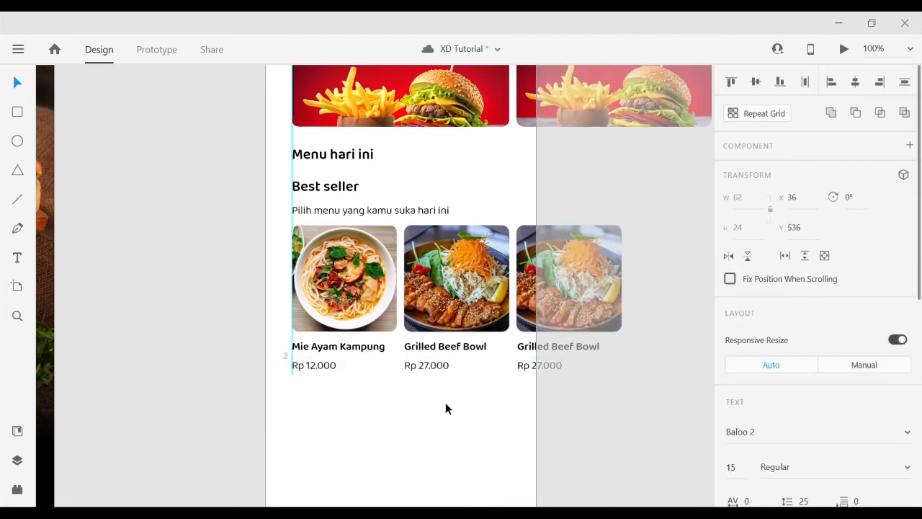
- Draw a button rectangle about 97 by 30 below the Mie Ayam Kampung price
drag(446, 405, 434, 350)
scroll(239, 288, down, 2)
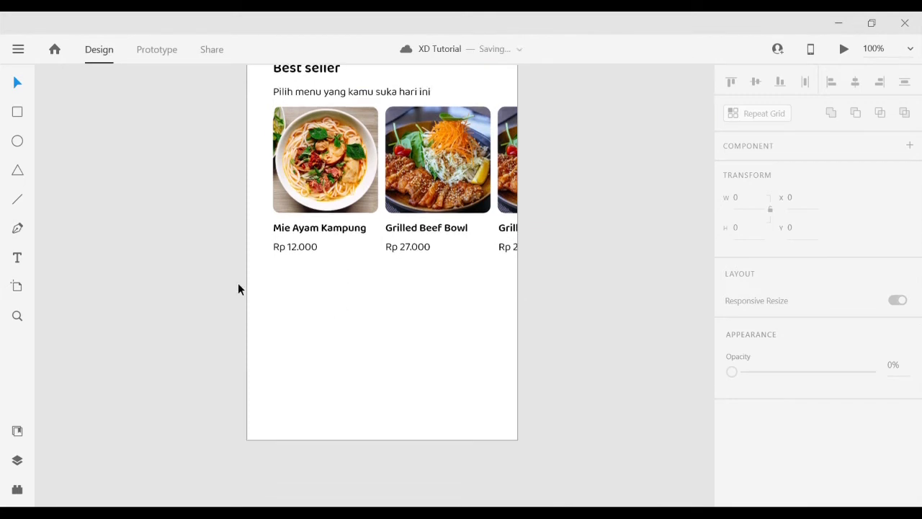
scroll(193, 232, up, 2)
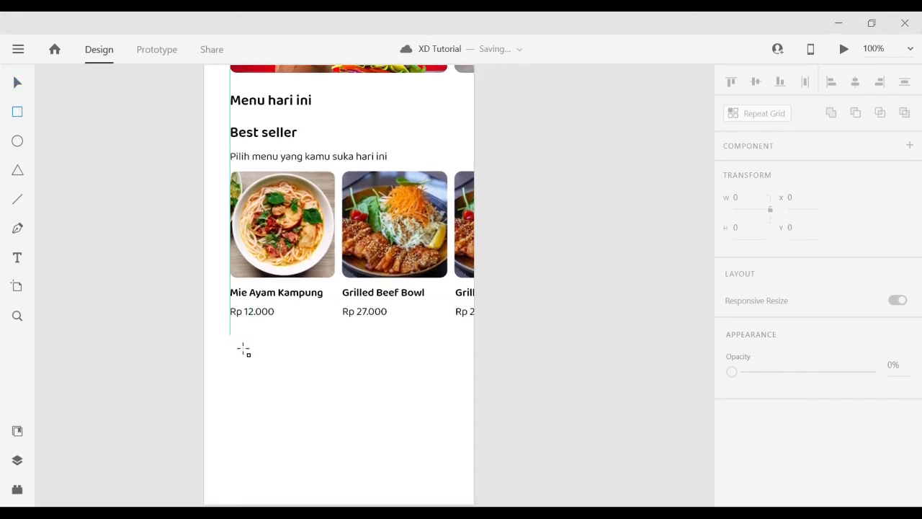
mouse_move(230, 336)
mouse_down()
mouse_move(257, 364)
mouse_move(312, 354)
mouse_move(299, 357)
mouse_move(303, 349)
mouse_up()
key(v)
click(331, 349)
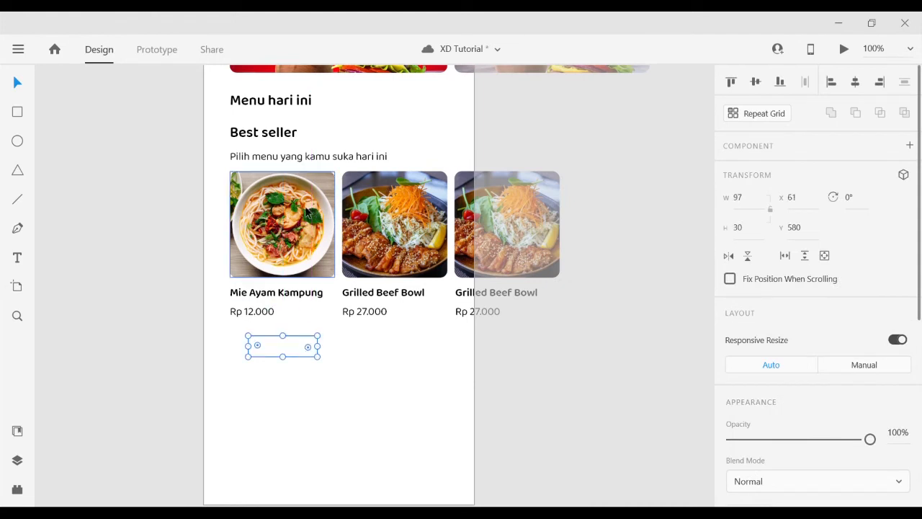
- Remove the border of the button rectangle and fill it with the saved green swatch
click(373, 378)
click(291, 353)
scroll(745, 387, down, 2)
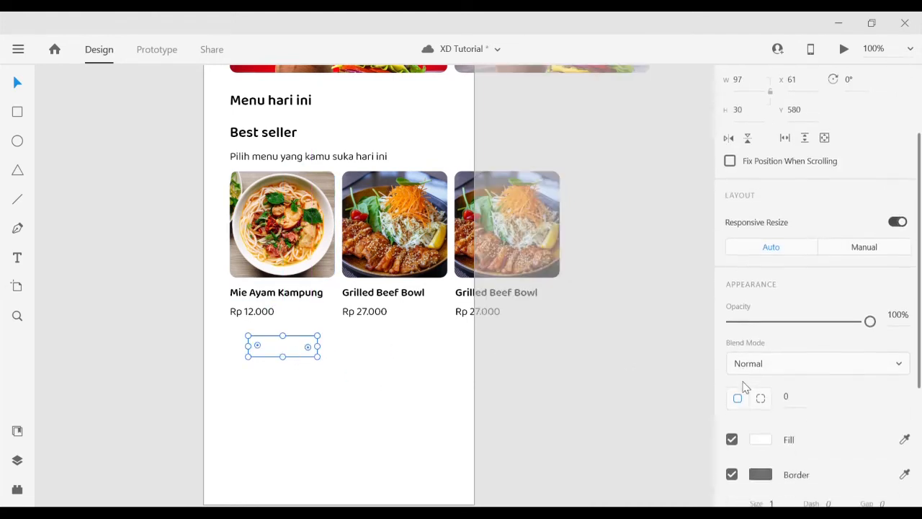
scroll(745, 388, up, 2)
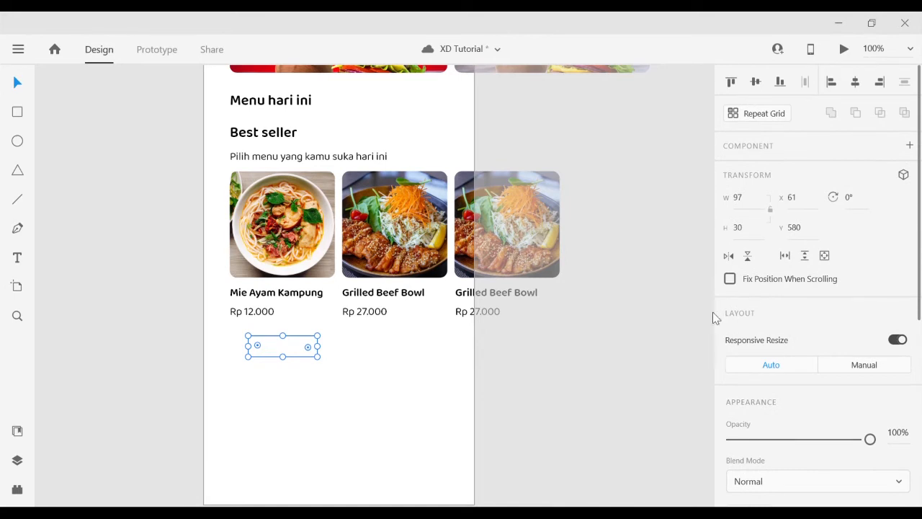
scroll(830, 356, down, 2)
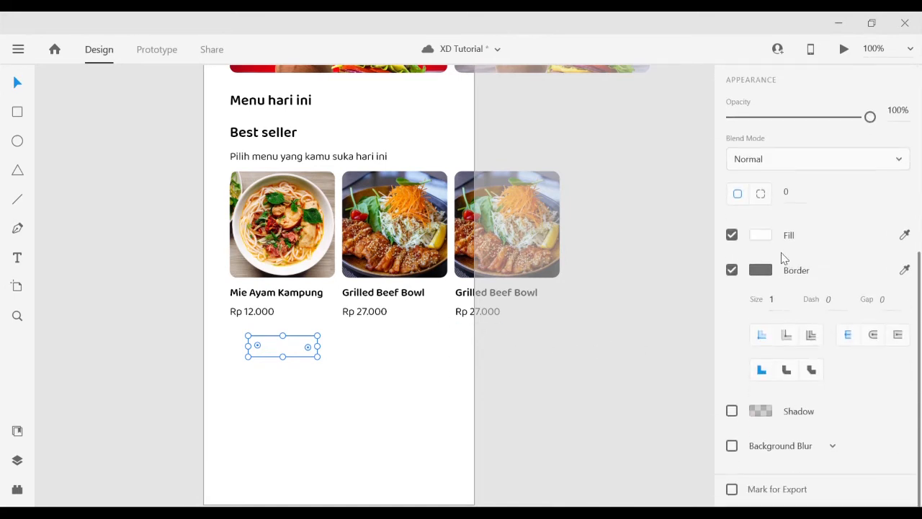
click(730, 272)
click(761, 341)
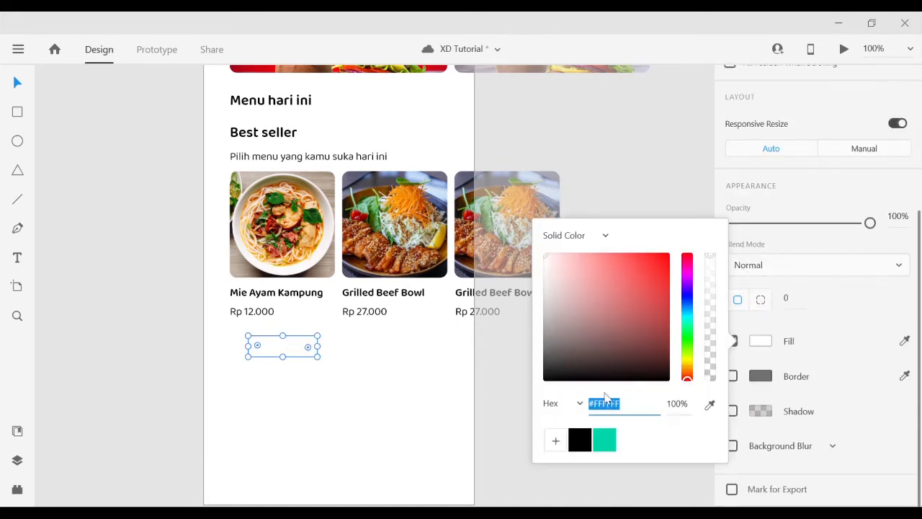
click(604, 446)
click(372, 367)
- Copy the Mie Ayam Kampung label onto the green rectangle and change the copy's text to "Beli"
drag(267, 326, 400, 349)
scroll(360, 317, up, 1)
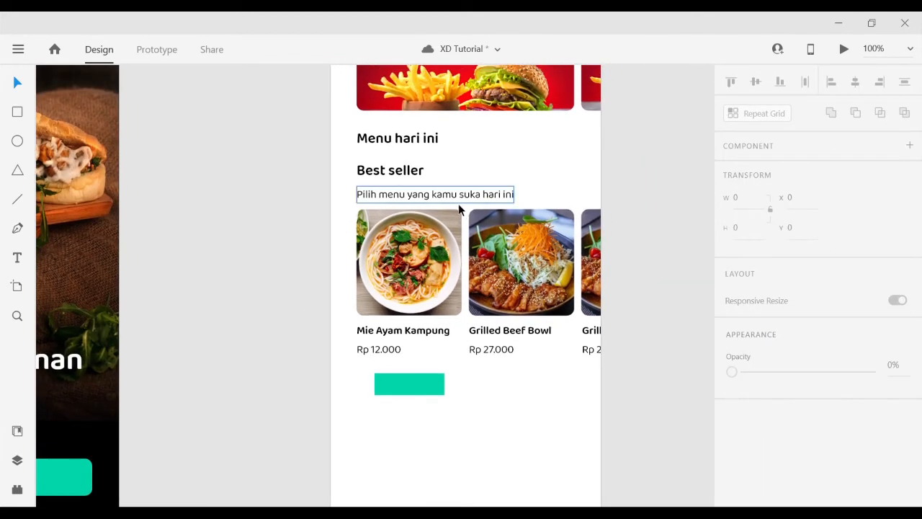
double_click(425, 331)
click(507, 416)
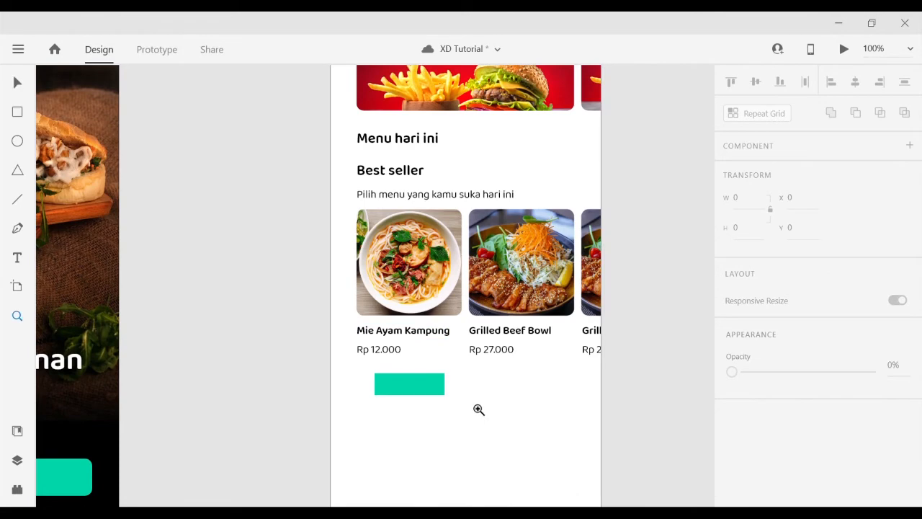
click(478, 409)
drag(444, 349, 403, 291)
double_click(382, 228)
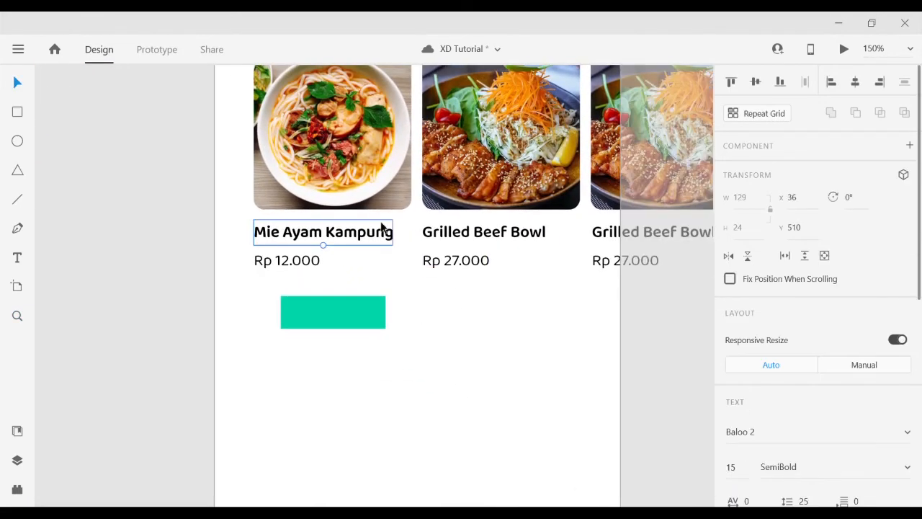
drag(381, 228, 408, 315)
double_click(407, 322)
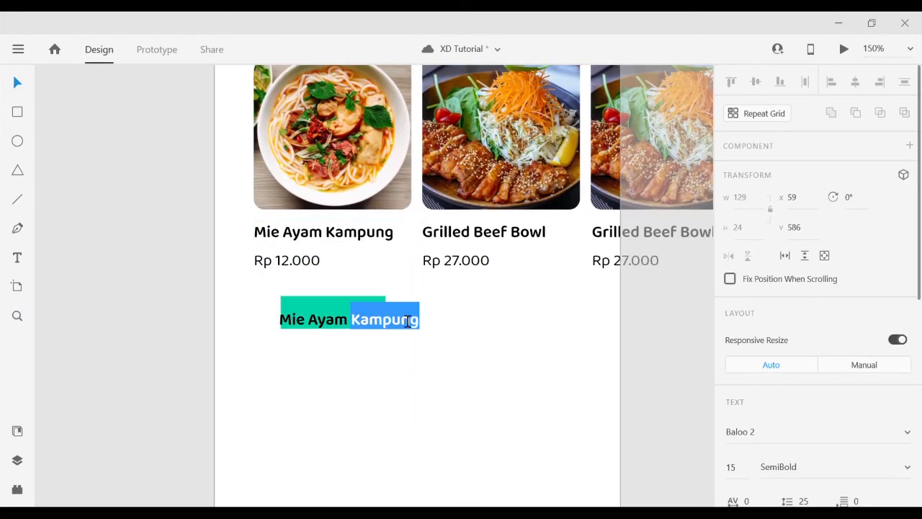
key(ctrl+a)
text(Beli)
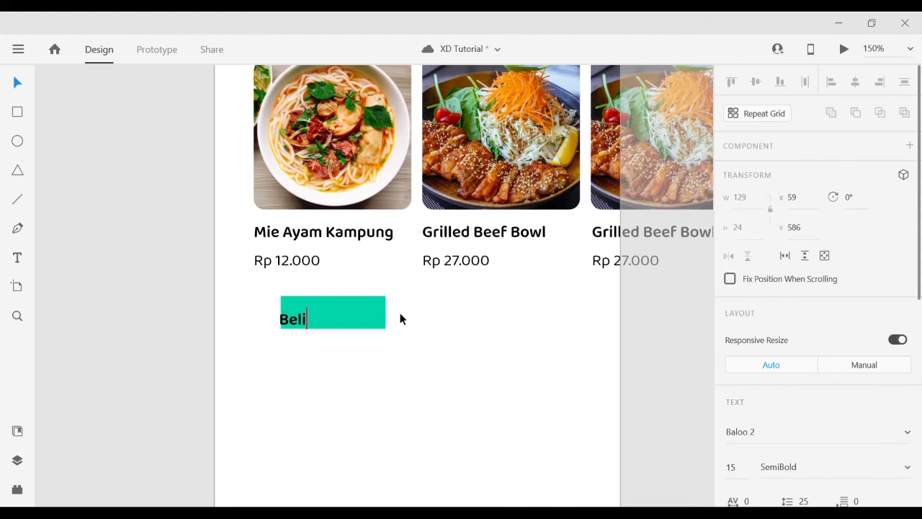
key(Escape)
- Center the Beli label on the green button rectangle
drag(292, 320, 337, 315)
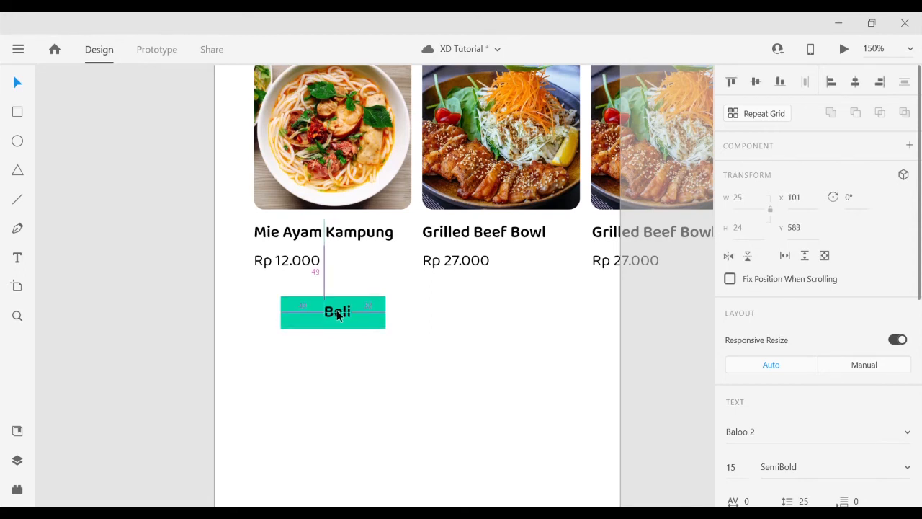
drag(486, 363, 252, 295)
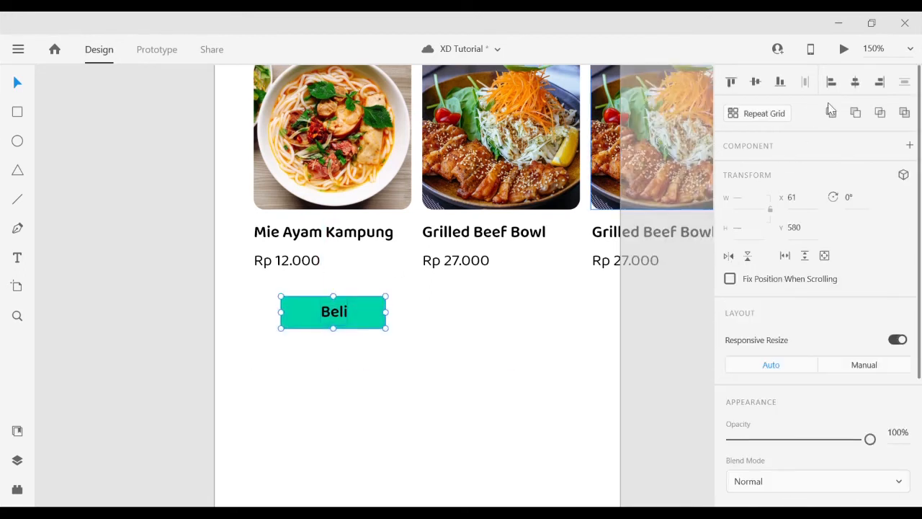
click(858, 85)
click(511, 389)
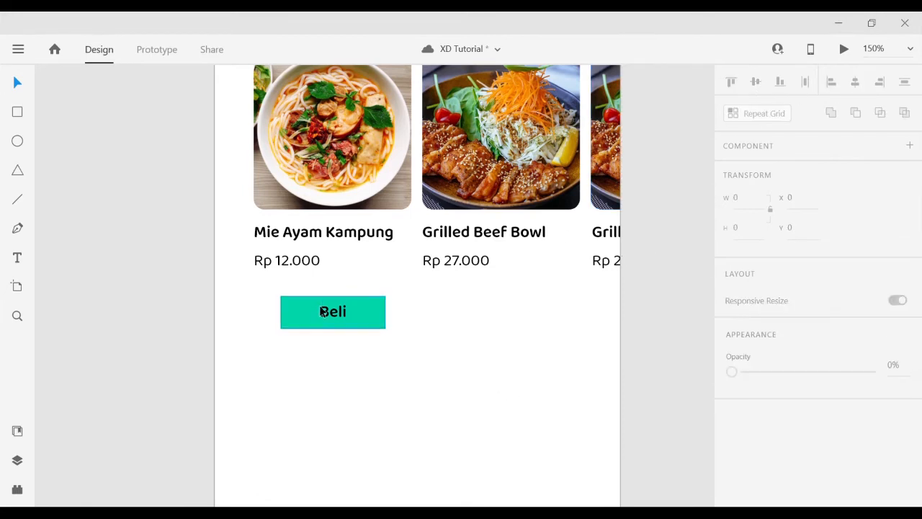
- Set the fill colour of the Beli label to white, #FFFFFF
click(328, 311)
scroll(865, 317, down, 5)
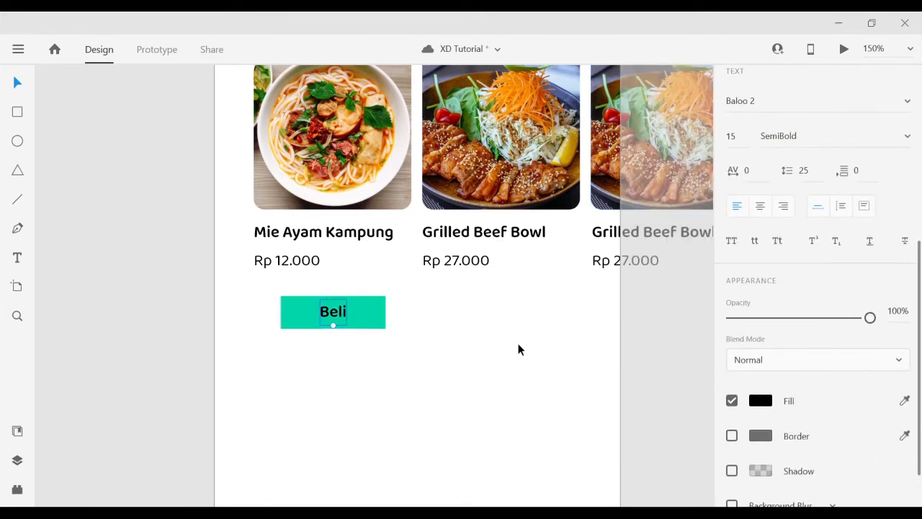
click(759, 404)
drag(610, 374, 521, 283)
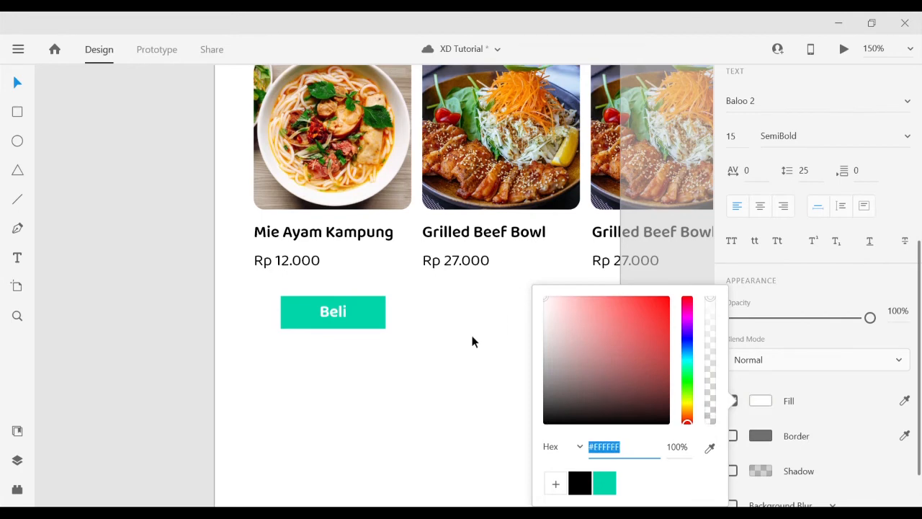
click(452, 342)
- Round the corners of the green Beli button rectangle with a radius of 5
click(362, 317)
scroll(808, 335, down, 4)
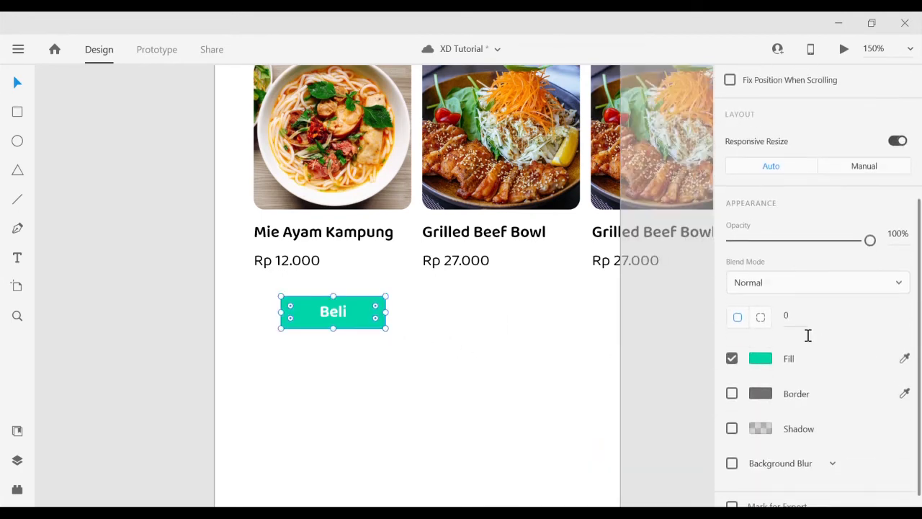
click(405, 342)
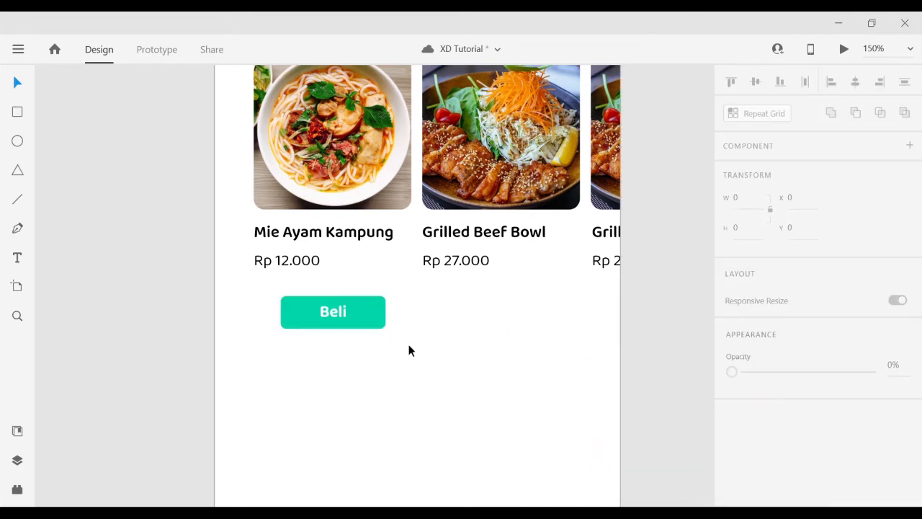
click(385, 322)
drag(423, 357, 325, 308)
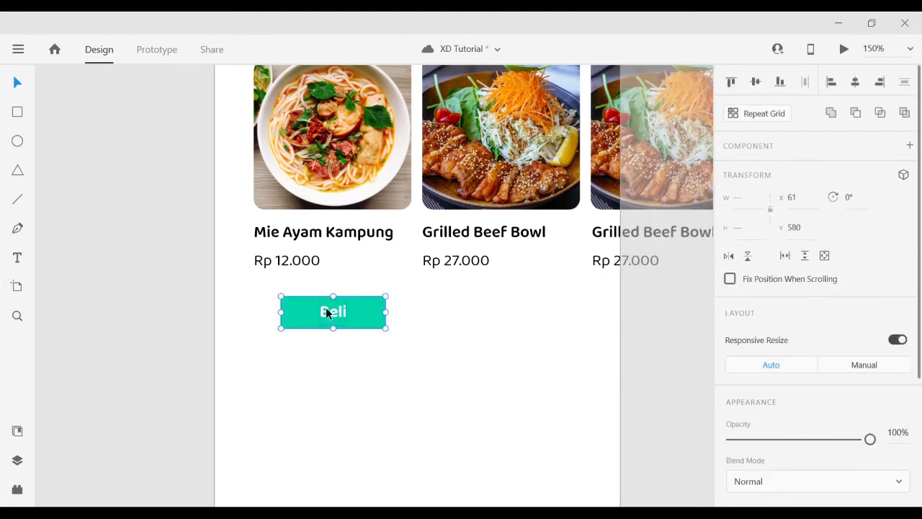
click(428, 336)
- Try a larger corner radius on the green Beli button rectangle
click(381, 322)
scroll(816, 407, down, 3)
scroll(816, 412, down, 1)
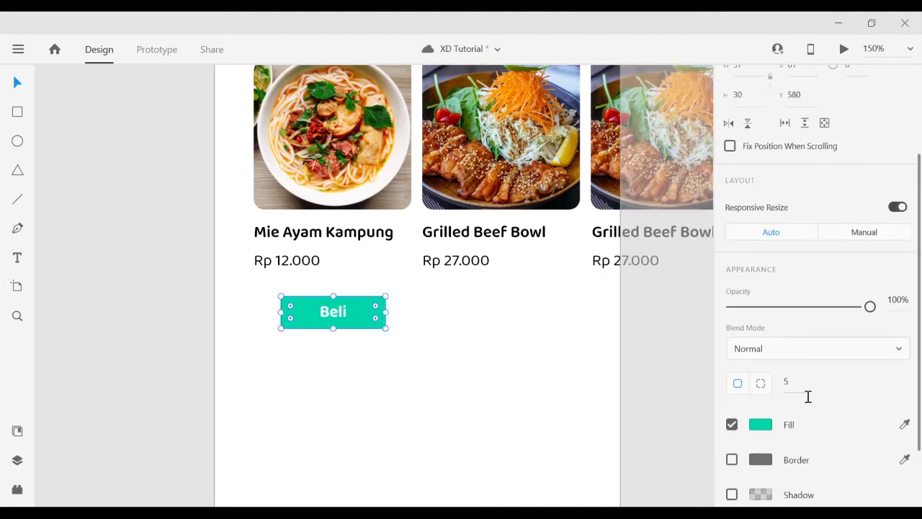
click(522, 377)
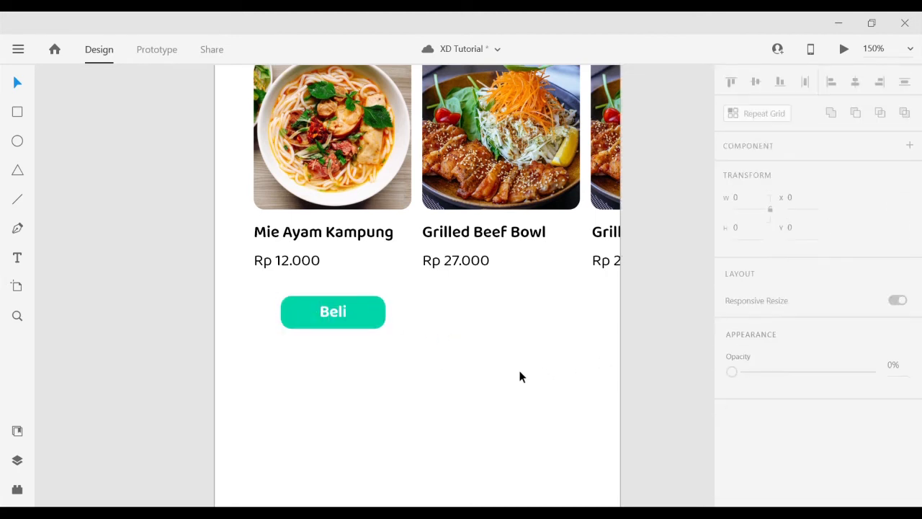
- Place a copy of the Beli button with its label under the Grilled Beef Bowl price
drag(486, 381, 498, 333)
click(531, 379)
drag(531, 380, 611, 344)
key(Delete)
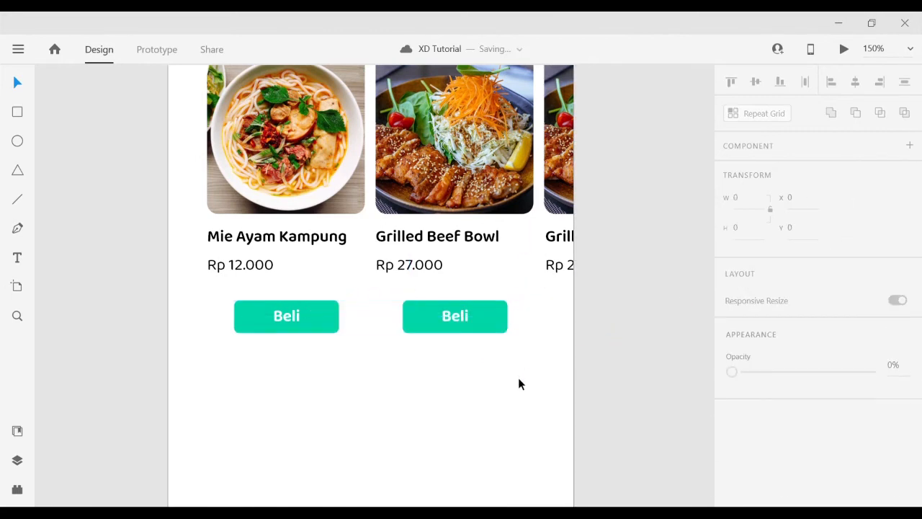
- Compare the buttons with the reference design and align both Beli buttons with the left edges of their cards
key(ctrl+minus)
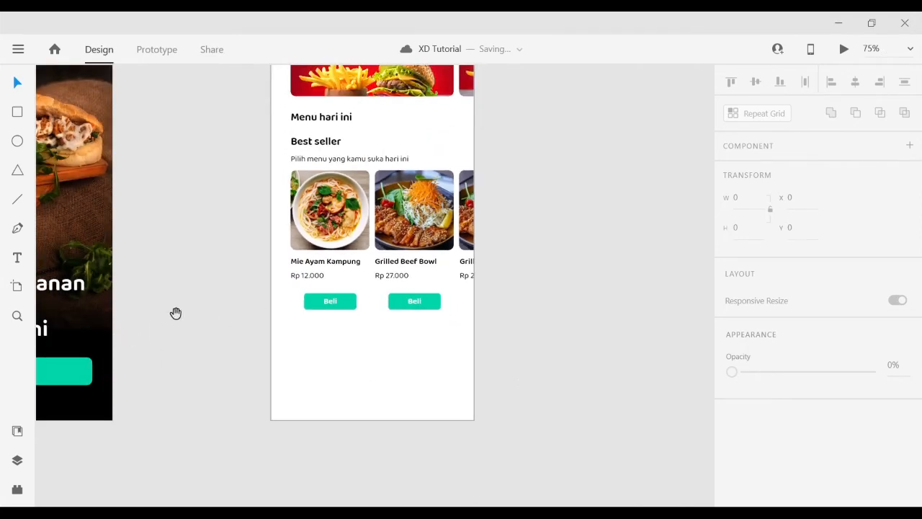
drag(177, 313, 626, 321)
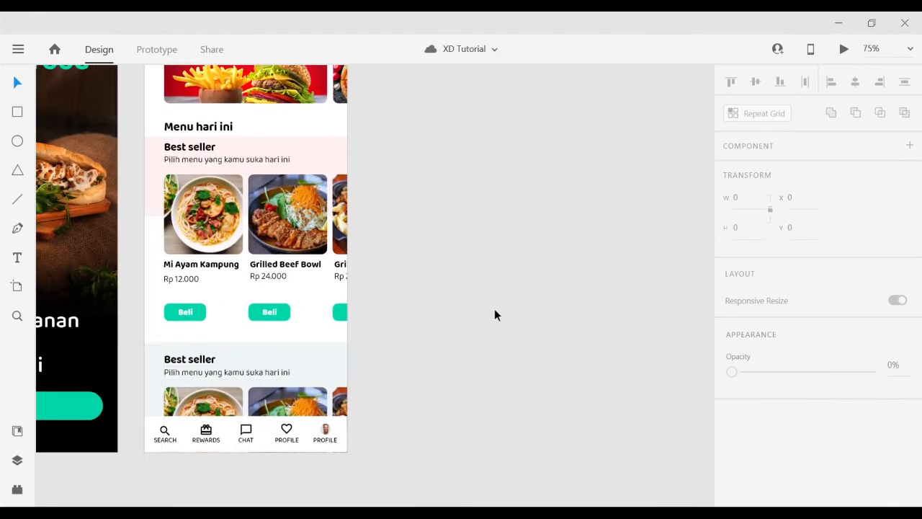
drag(494, 313, 85, 311)
scroll(391, 294, right, 10)
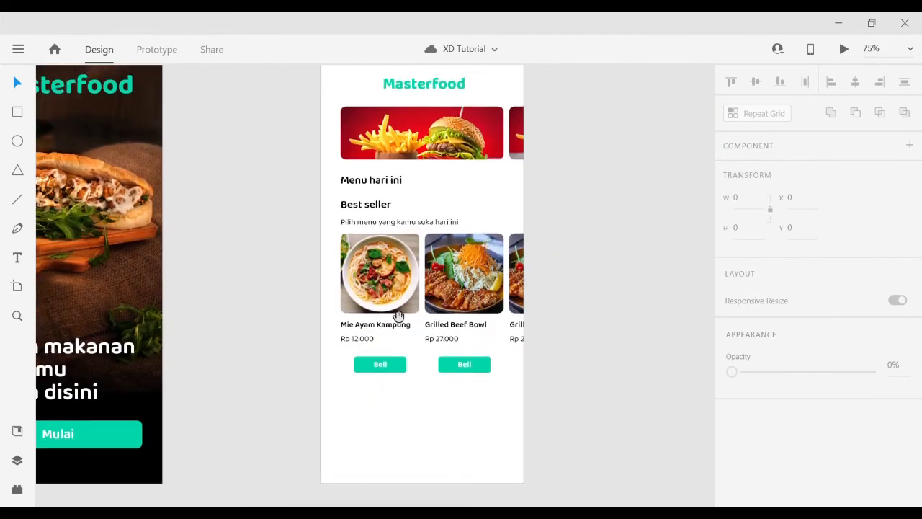
click(380, 363)
key(z)
click(427, 382)
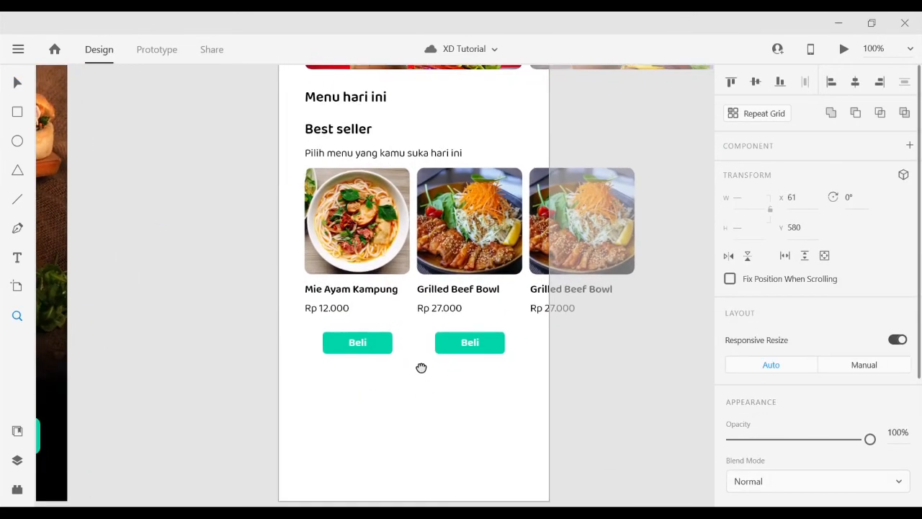
drag(386, 342, 368, 340)
click(440, 332)
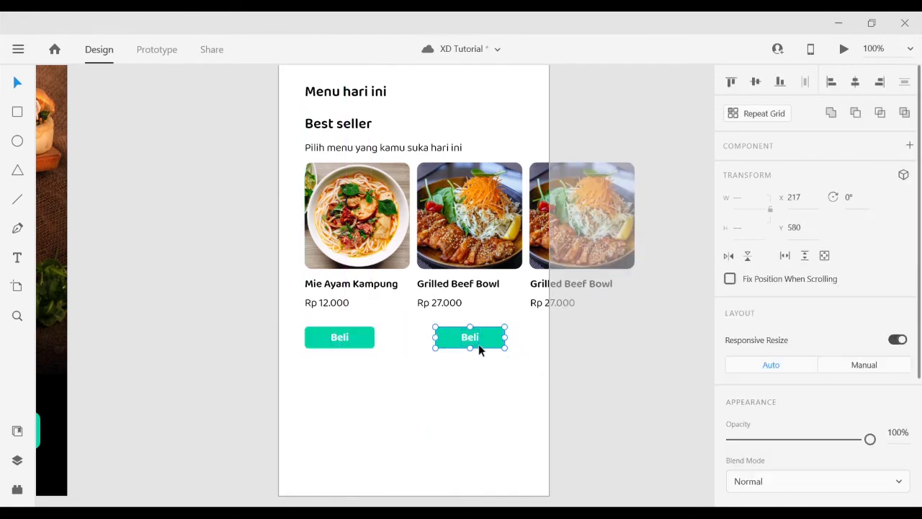
drag(479, 343, 464, 340)
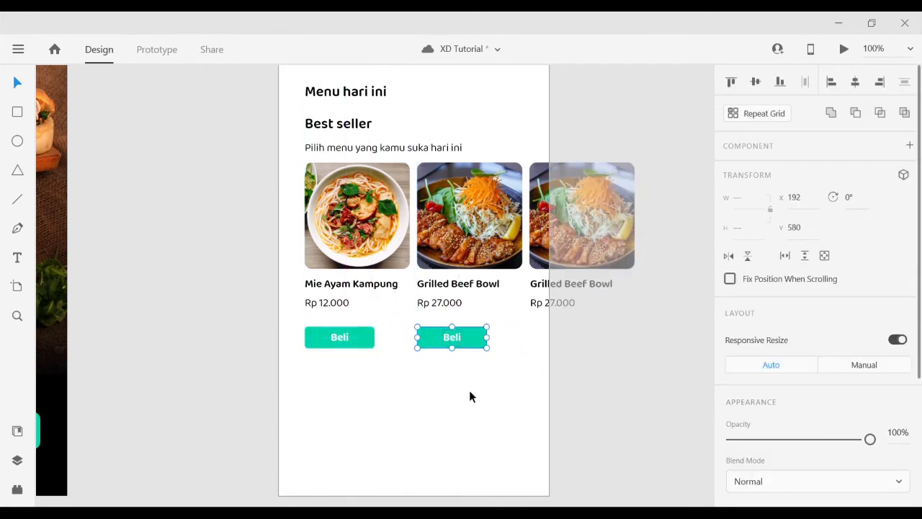
- Copy the Best seller section with its cards and buttons below the original, group the copy and shift it slightly down
click(457, 382)
key(ctrl+minus)
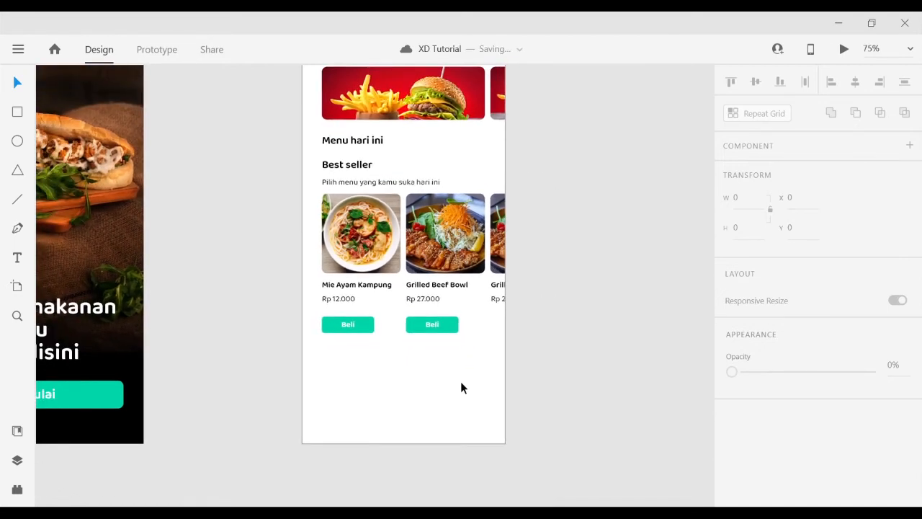
scroll(461, 381, down, 1)
drag(286, 123, 559, 342)
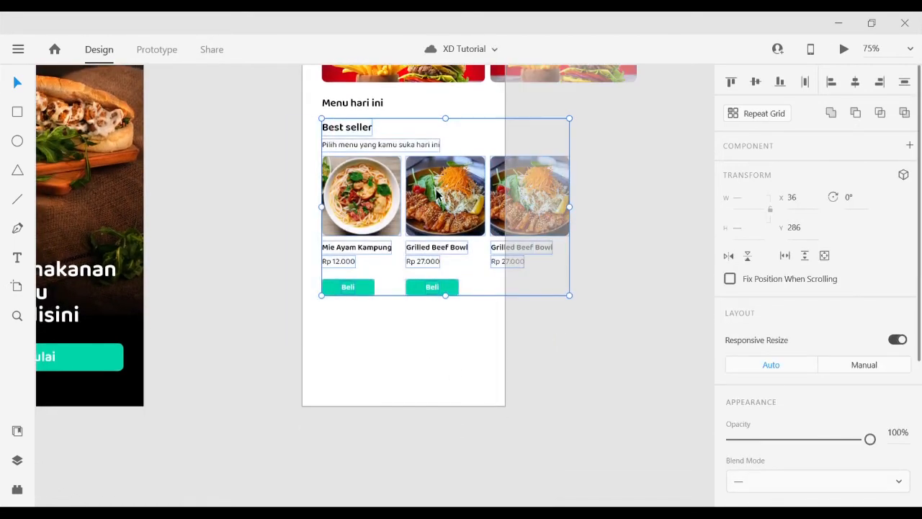
drag(440, 196, 438, 382)
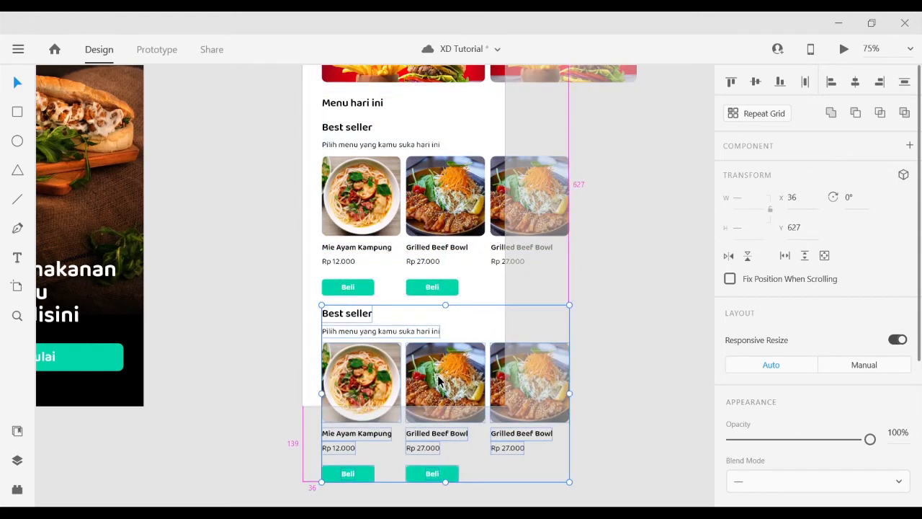
key(ctrl+g)
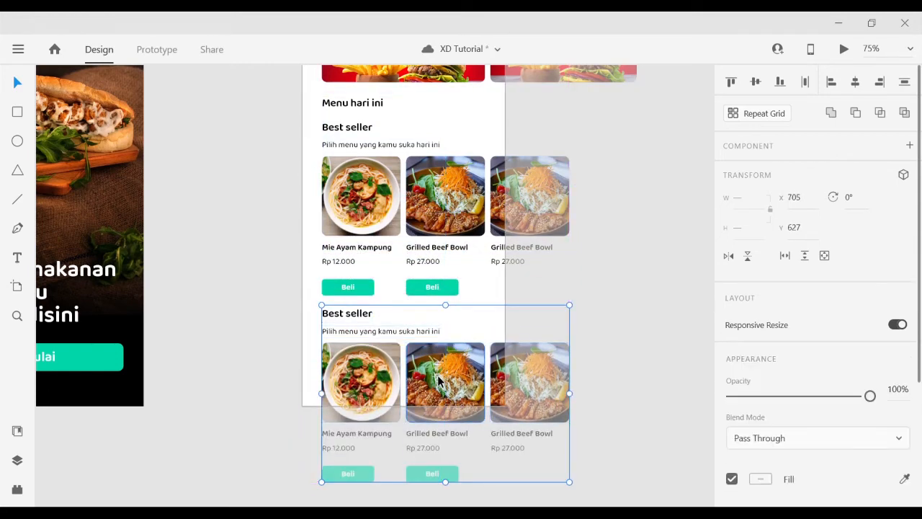
drag(438, 382, 438, 390)
click(671, 299)
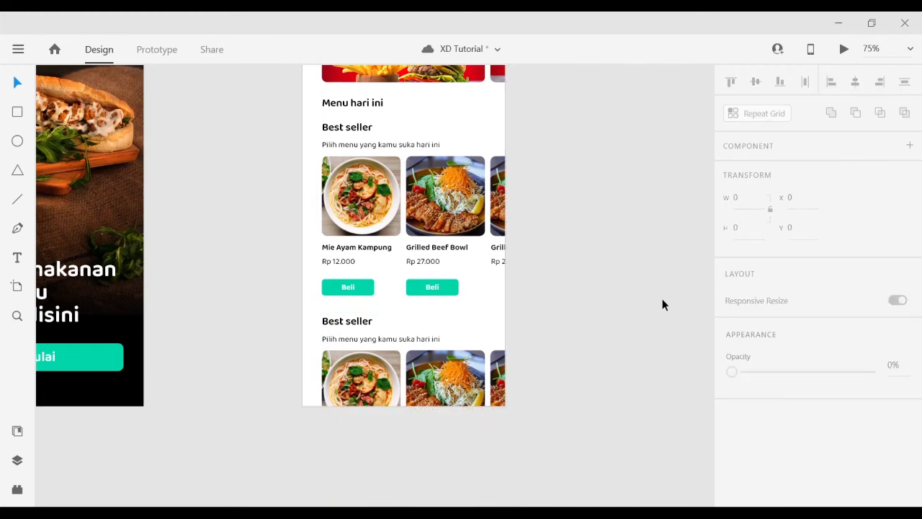
- Draw a 375 by 153 rectangle across the artboard's width at Y 286 and send it behind the Best seller content
scroll(599, 298, up, 1)
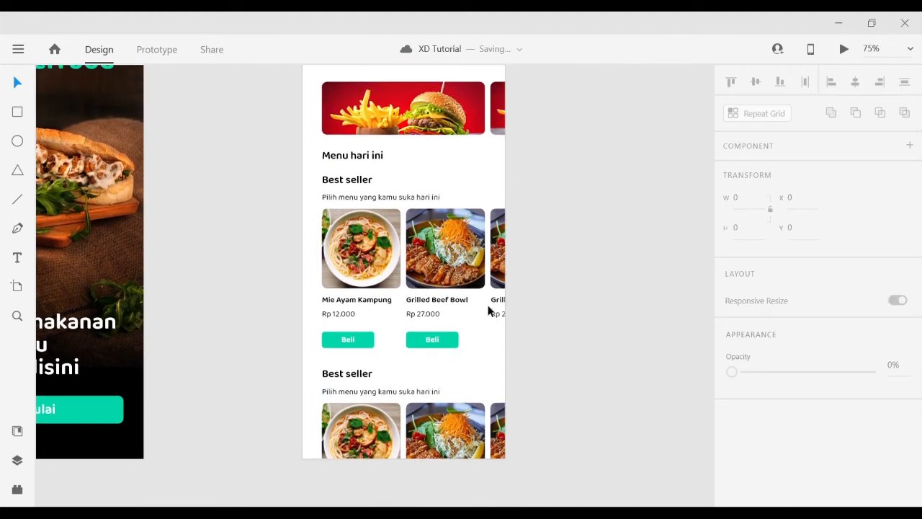
scroll(471, 317, up, 1)
drag(332, 287, 267, 284)
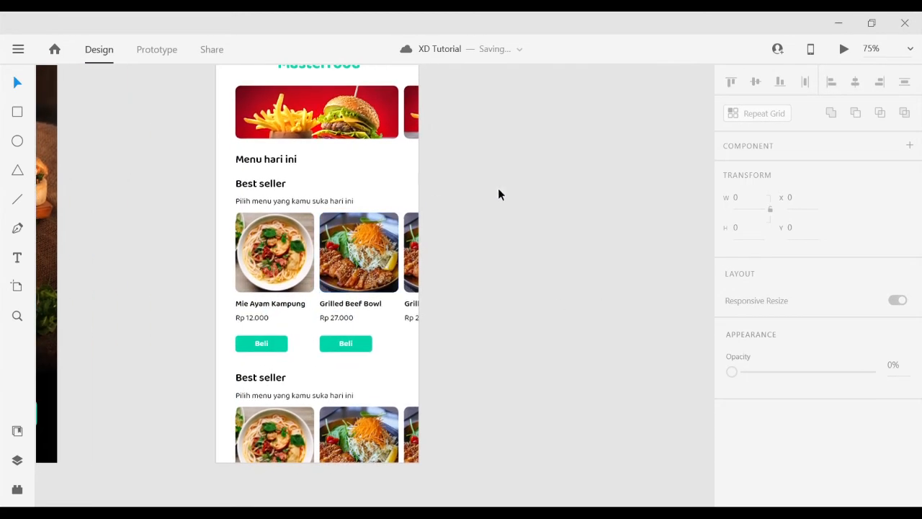
key(ctrl+space)
click(382, 243)
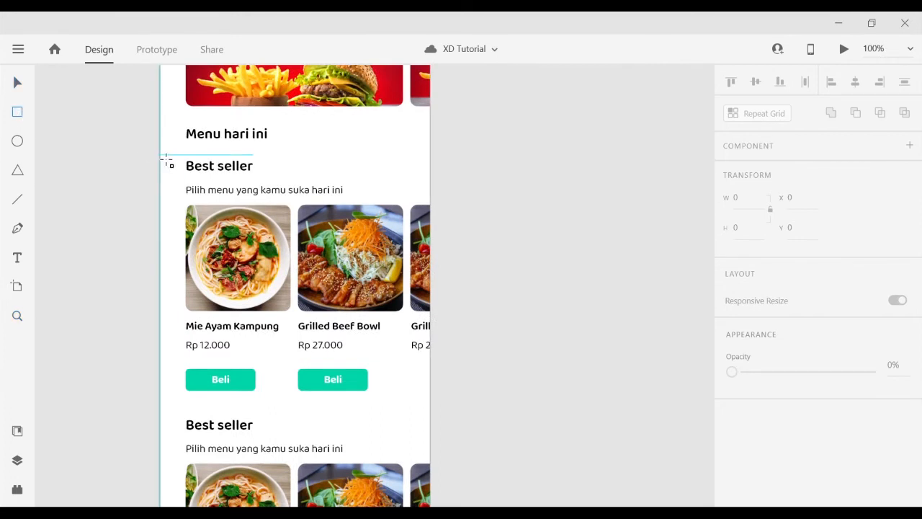
mouse_move(166, 158)
mouse_down()
mouse_move(319, 199)
mouse_move(442, 306)
mouse_move(432, 268)
mouse_up()
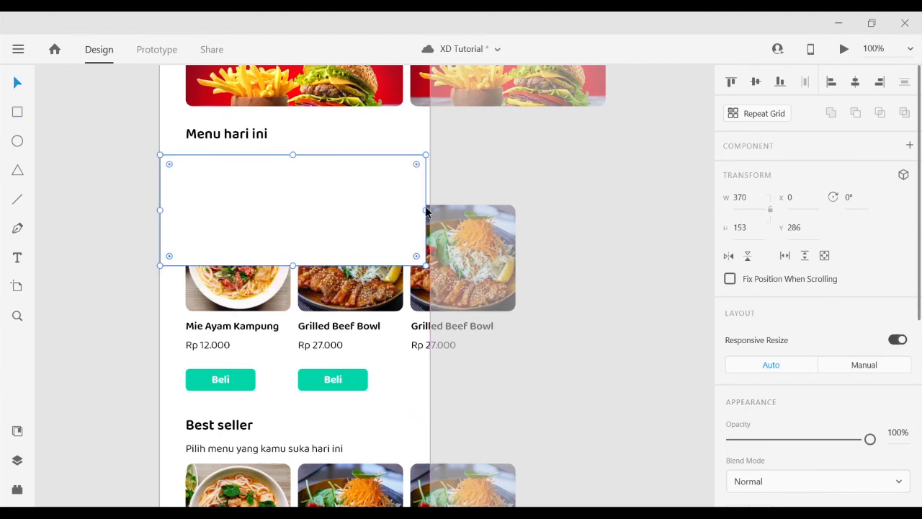
drag(426, 211, 429, 210)
key(ctrl+shift+bracketleft)
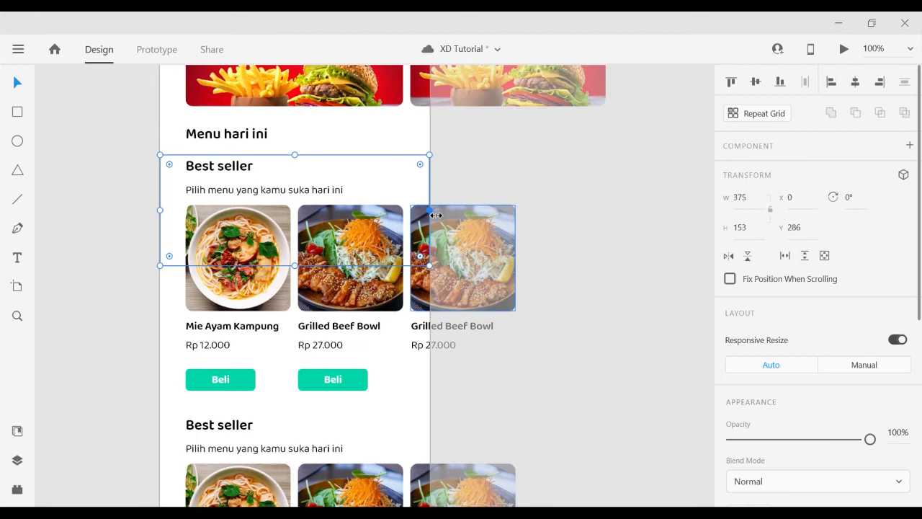
- Remove the border of the background rectangle and fill it with a very light pink
scroll(796, 281, down, 4)
click(732, 328)
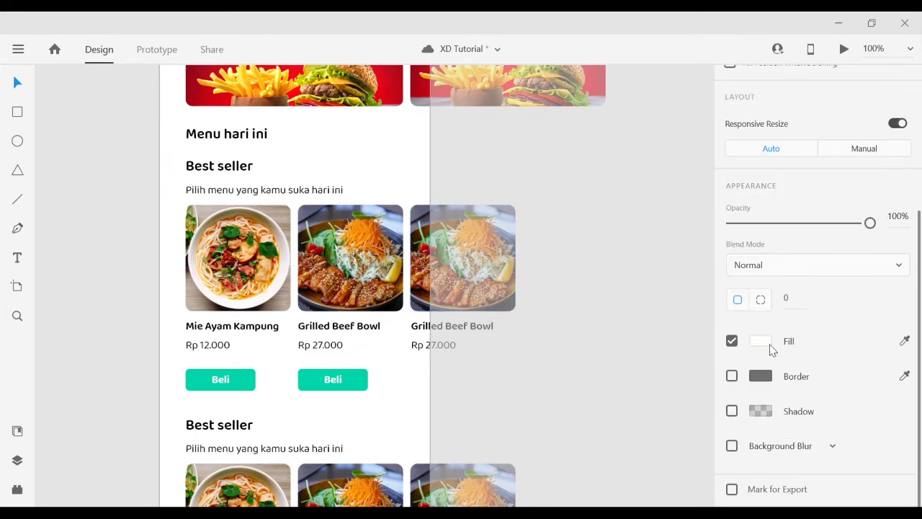
click(761, 340)
click(620, 254)
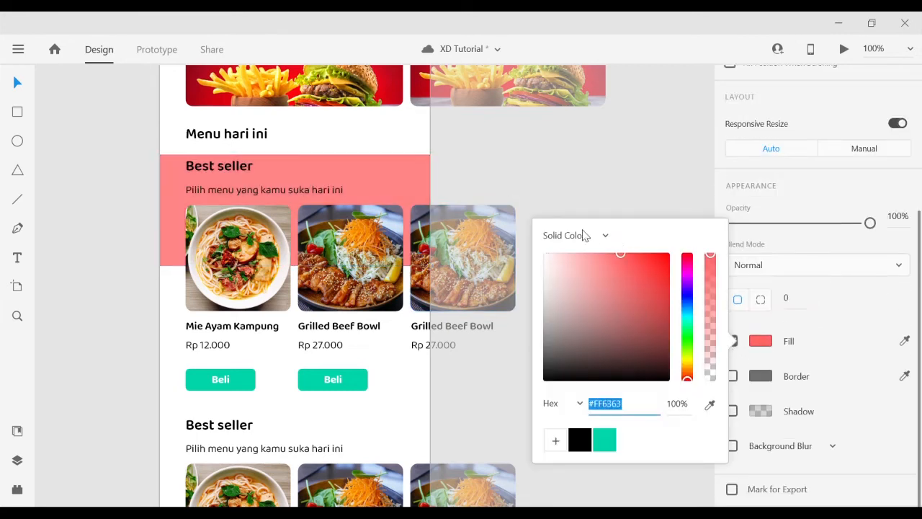
drag(585, 235, 553, 233)
click(520, 139)
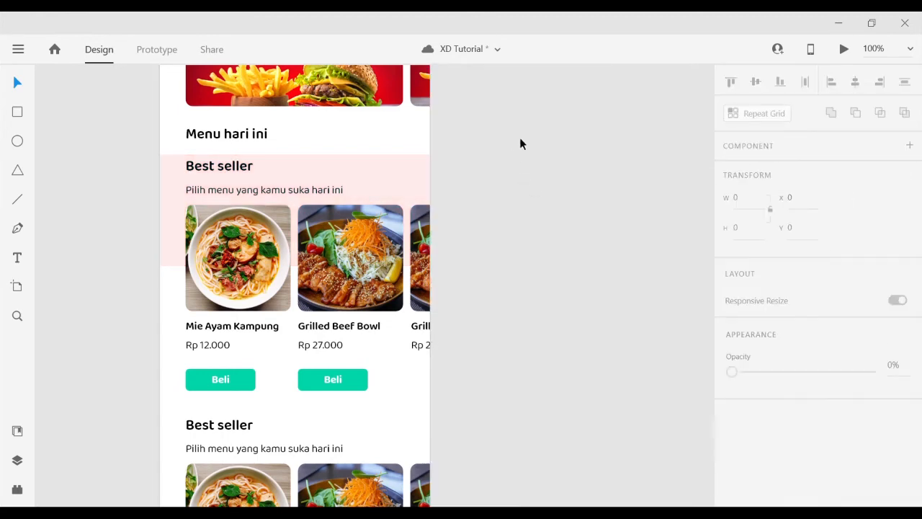
- Nudge the upper Best seller heading up to Y 283
key(z)
click(349, 170)
drag(335, 194, 366, 245)
click(356, 246)
key(v)
click(245, 253)
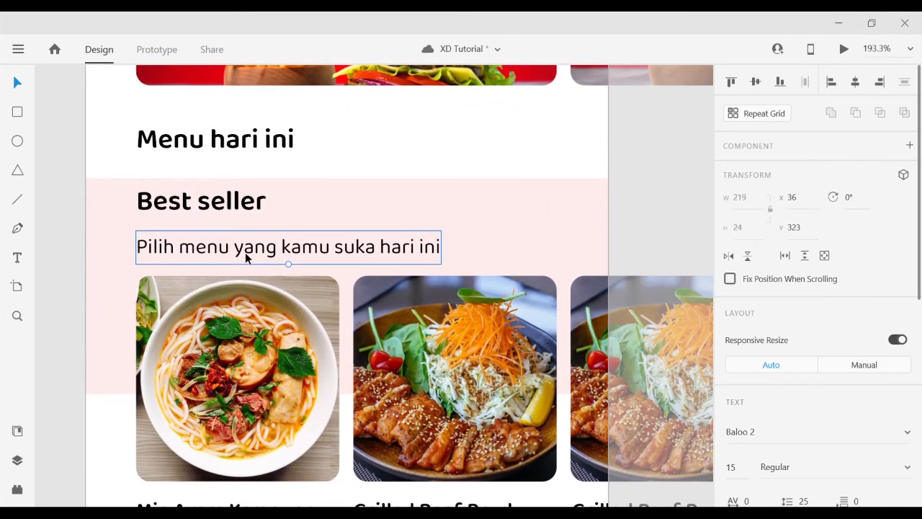
click(195, 205)
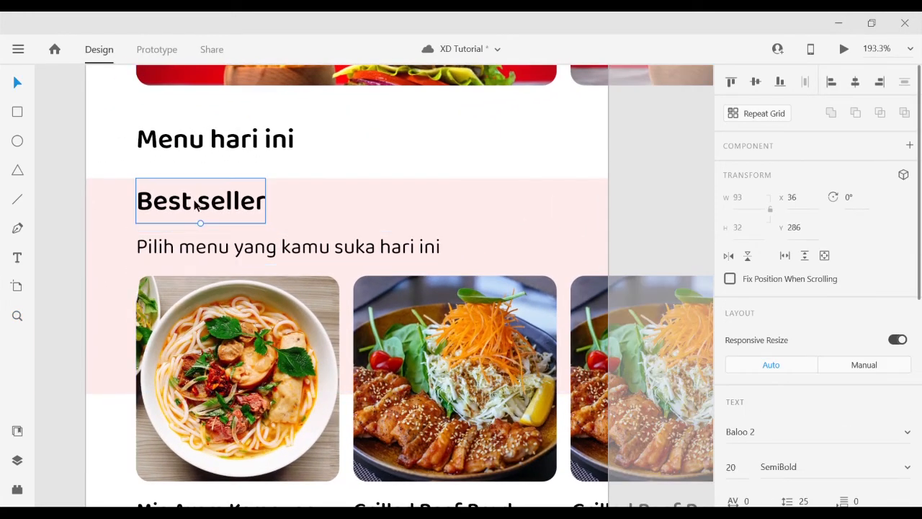
key(Up)
key(Up)
key(Up)
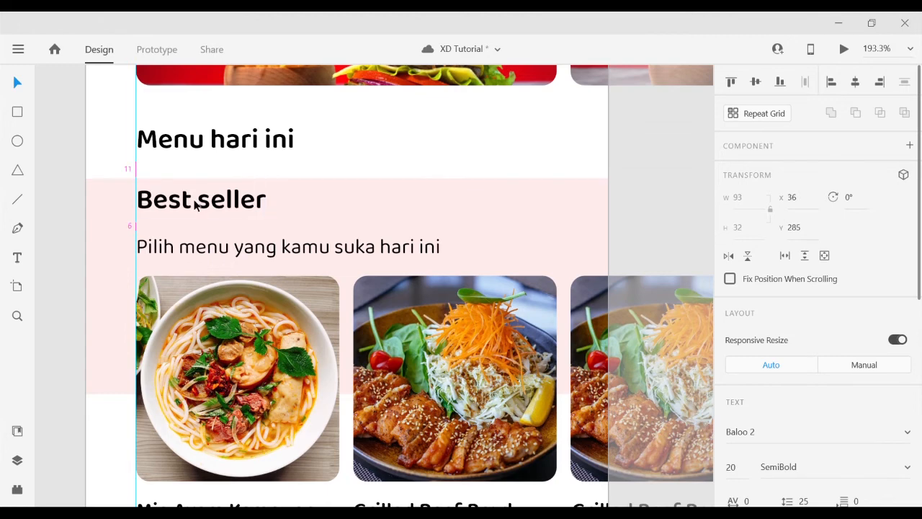
key(Up)
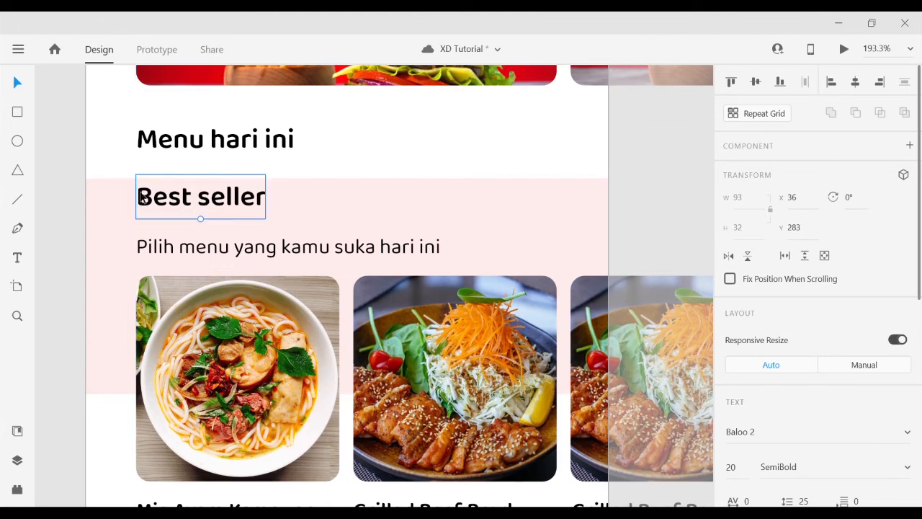
- Extend the pink background rectangle's top edge upward, closer to the Menu hari ini heading
click(193, 144)
click(104, 204)
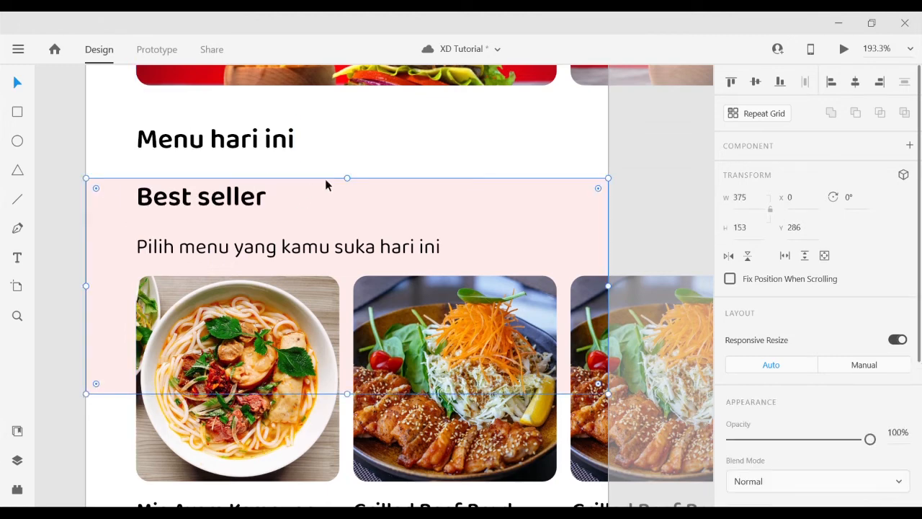
drag(353, 184, 357, 175)
click(367, 143)
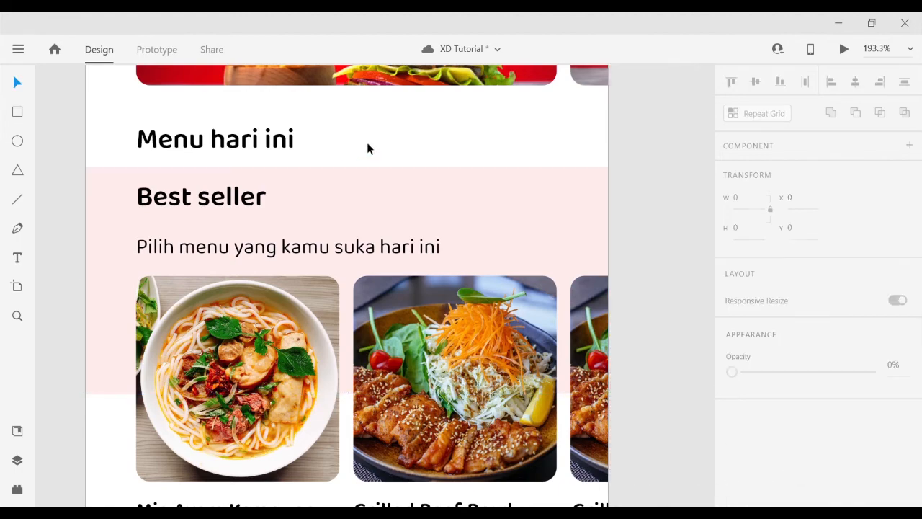
- Move the upper Best seller heading down to Y 289, closer to its subtitle
key(ctrl+minus)
key(ctrl+minus)
key(ctrl+minus)
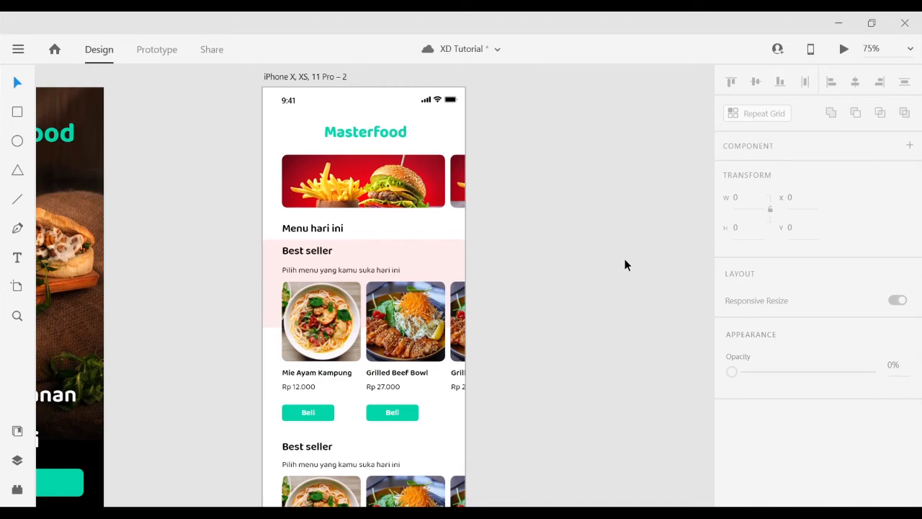
key(z)
click(430, 269)
key(v)
click(404, 230)
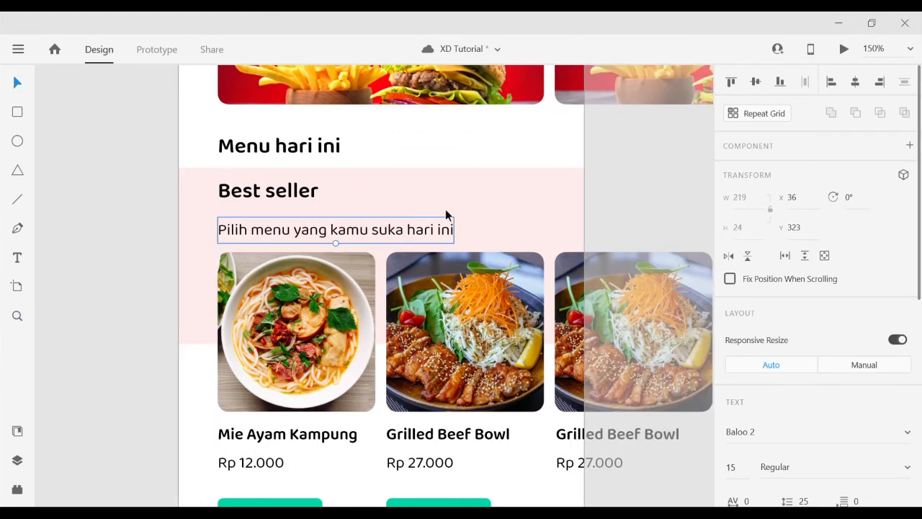
click(614, 189)
click(288, 193)
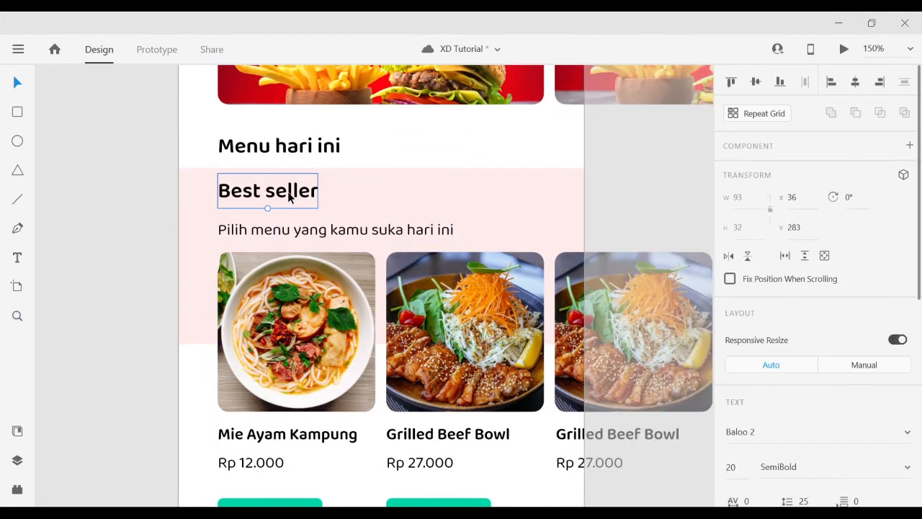
key(Down)
key(Down)
key(Down)
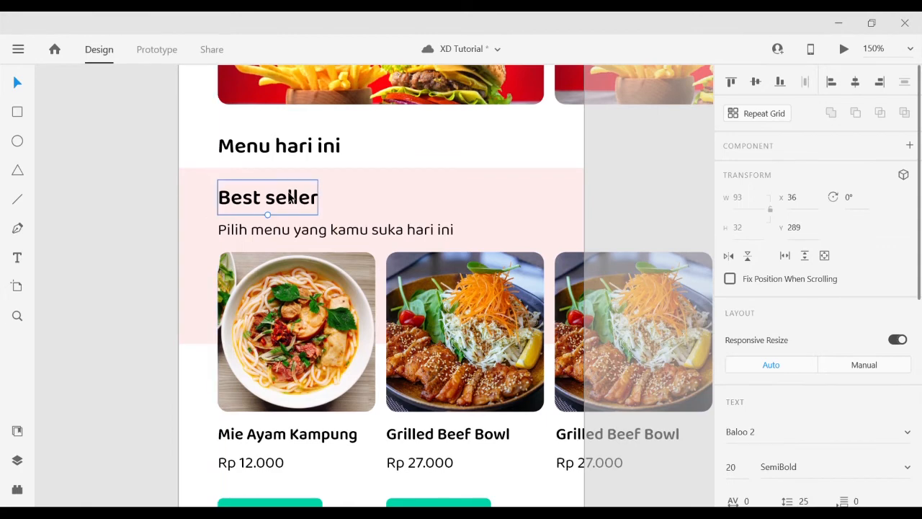
- Nudge the upper Best seller heading up slightly and move the Menu hari ini heading up to about Y 238
key(Up)
click(290, 167)
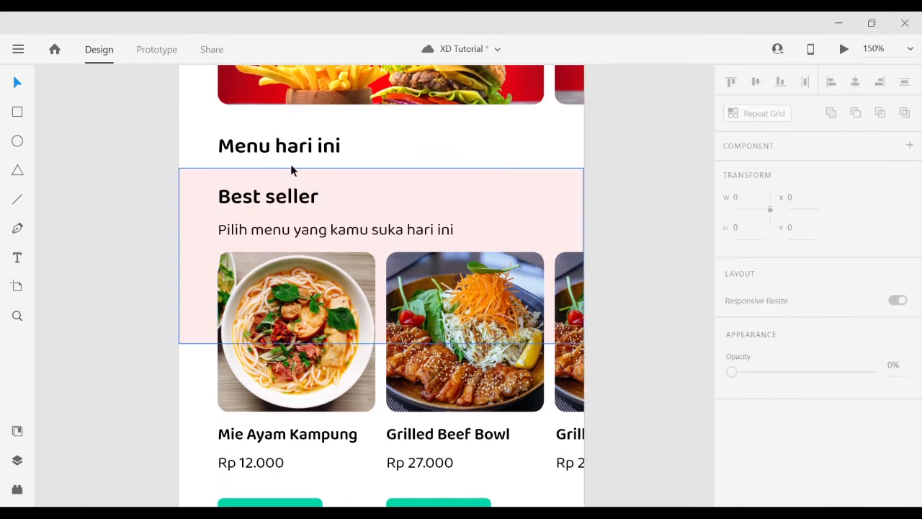
click(310, 144)
key(Up)
key(Up)
key(Up)
key(Up)
key(Up)
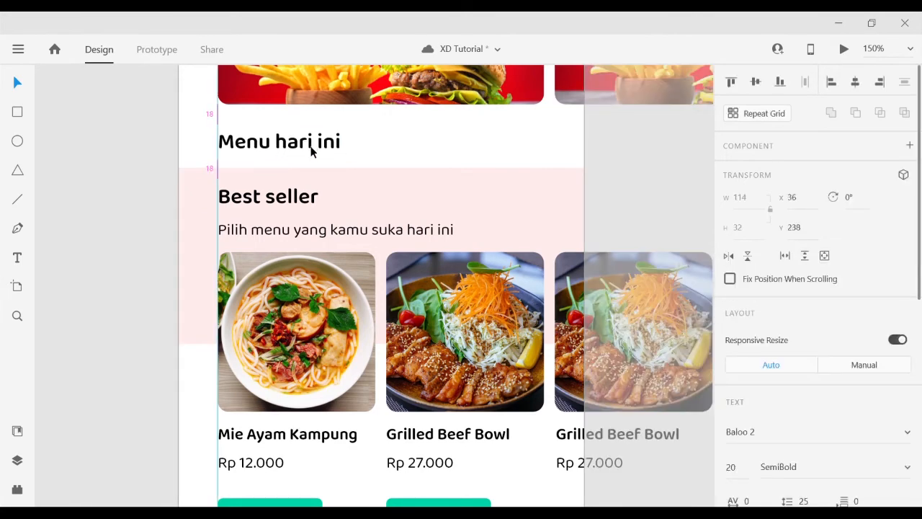
click(110, 240)
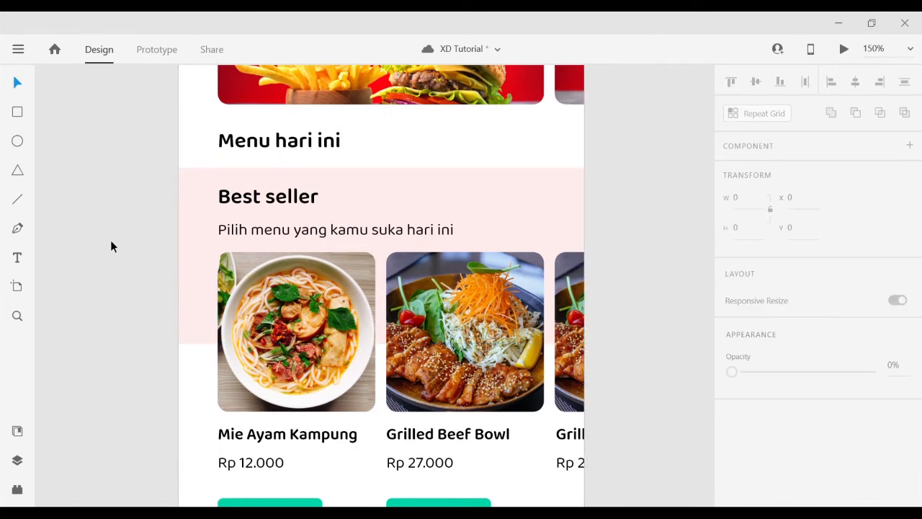
- Delete the lower Best seller section group from the home screen artboard
key(ctrl+minus)
key(ctrl+minus)
drag(520, 329, 480, 269)
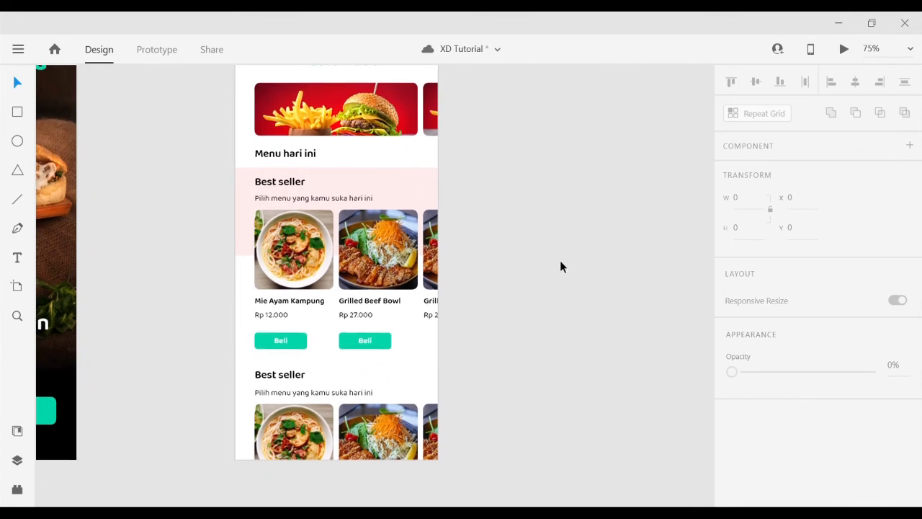
scroll(559, 271, down, 1)
click(446, 371)
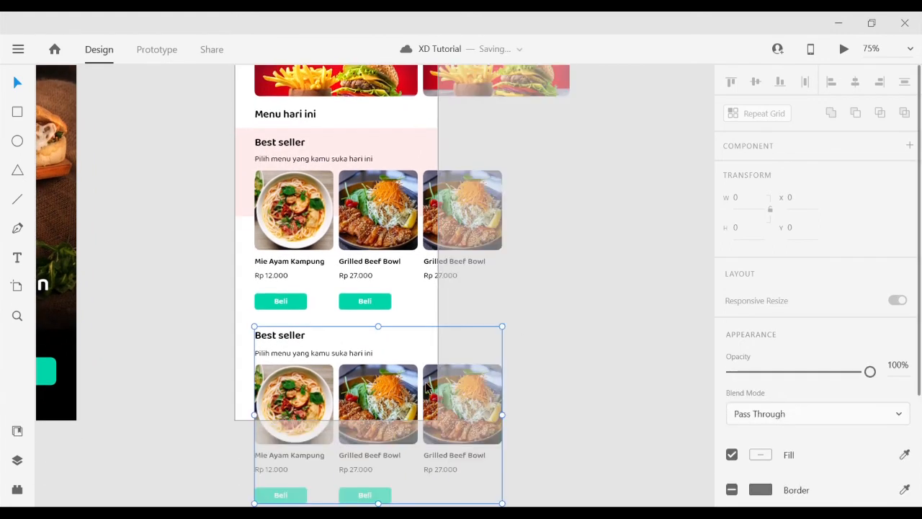
key(Delete)
- Duplicate the upper Best seller section together with its pink background, placing the copy below it at X 0, Y 652
drag(166, 143, 485, 346)
drag(400, 189, 392, 389)
click(544, 268)
- Change the duplicated Best seller section's background rectangle to a very light cyan fill, checking it against the reference
drag(225, 292, 829, 316)
drag(254, 338, 649, 338)
drag(302, 339, 690, 331)
drag(516, 304, 51, 261)
drag(654, 274, 109, 238)
drag(649, 310, 183, 286)
key(z)
click(432, 328)
key(v)
click(423, 302)
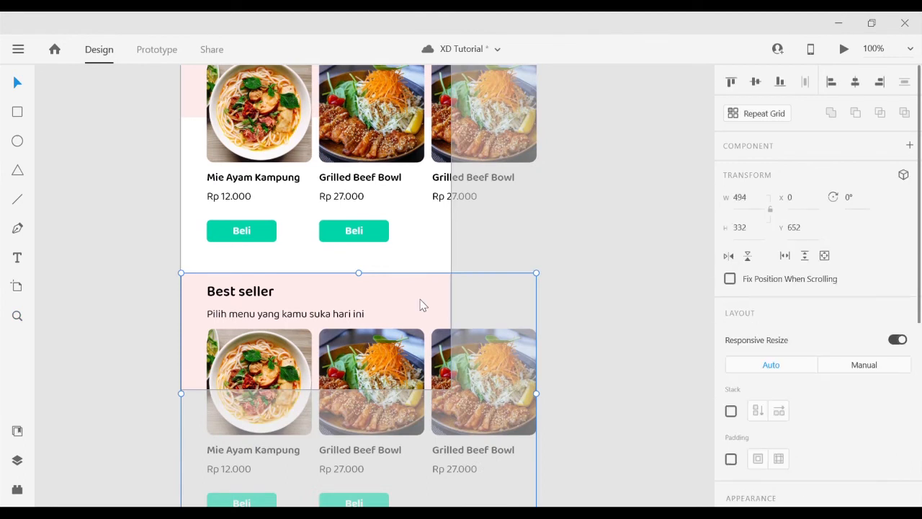
double_click(404, 308)
scroll(779, 344, down, 5)
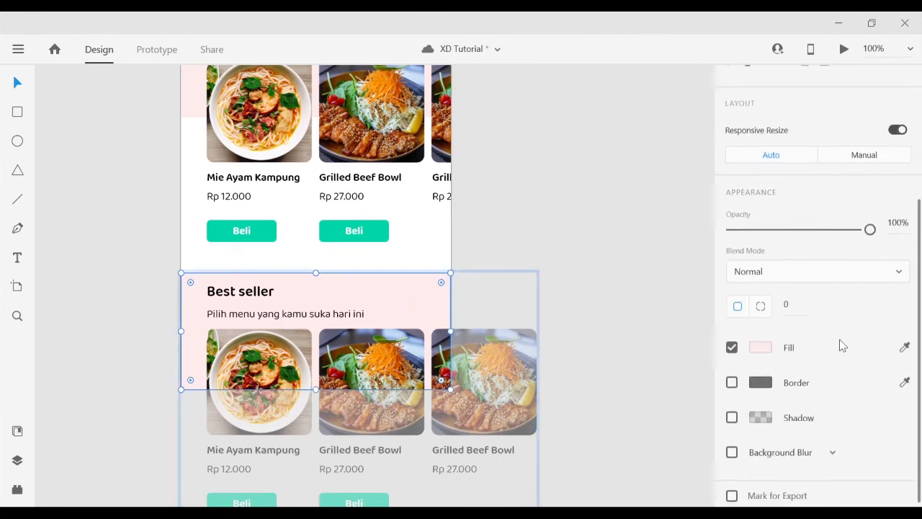
click(762, 343)
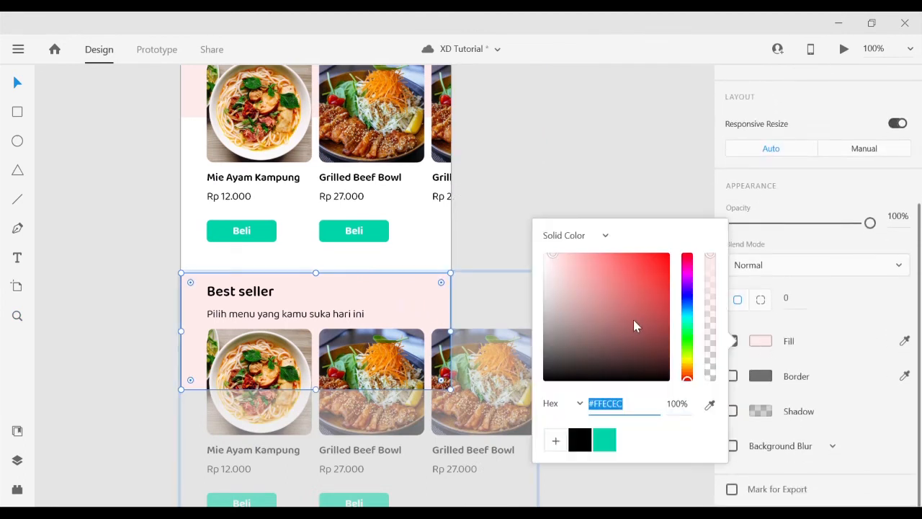
click(688, 289)
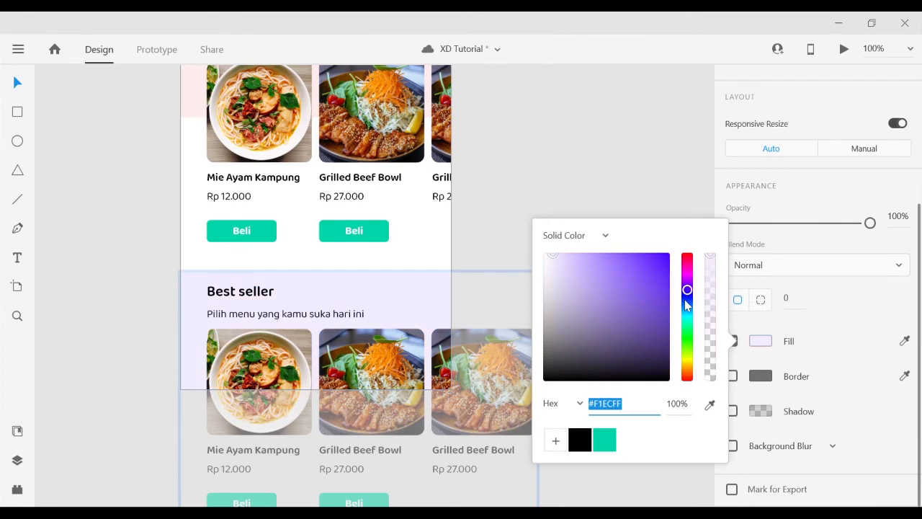
click(687, 317)
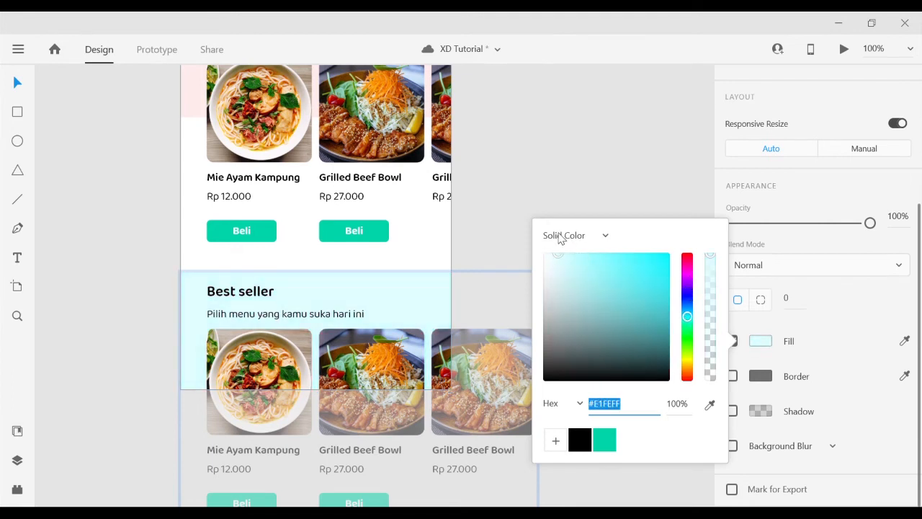
drag(557, 238, 553, 236)
click(537, 153)
- Save the document
drag(546, 200, 583, 305)
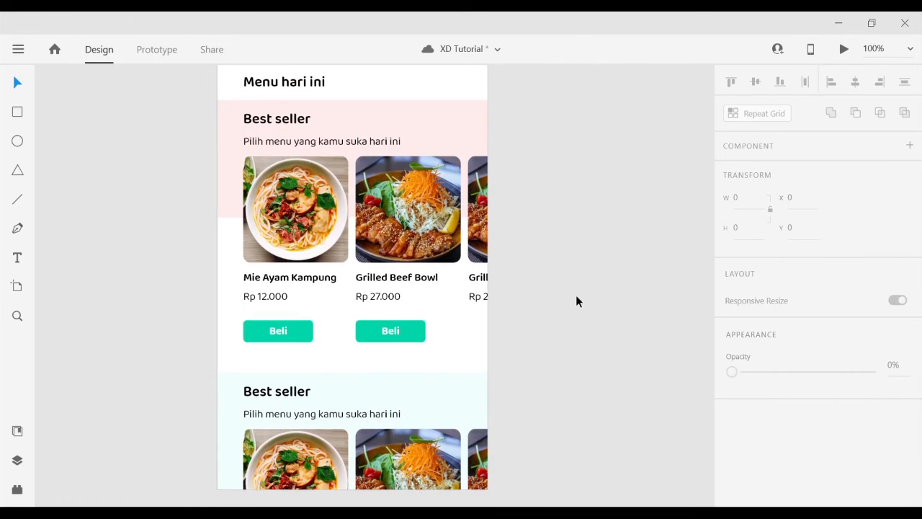
key(ctrl+s)
scroll(576, 297, up, 1)
scroll(575, 296, down, 1)
drag(399, 335, 464, 289)
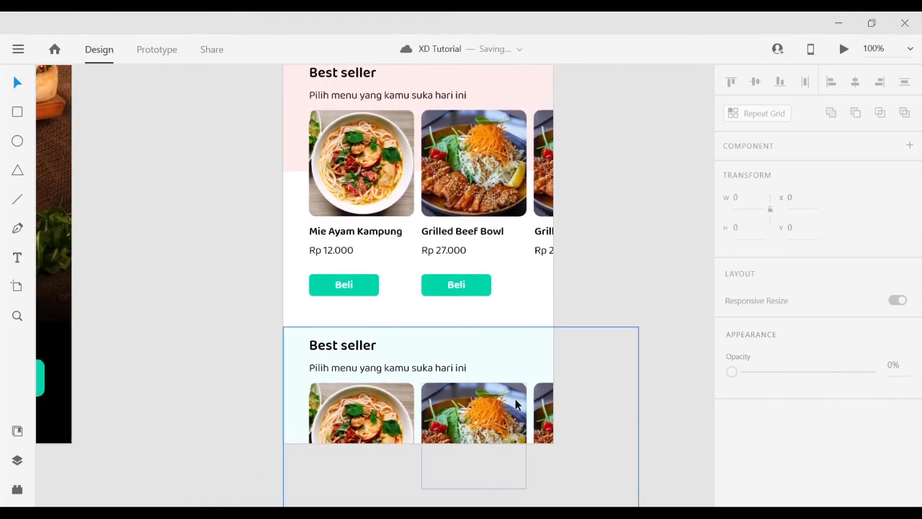
- Lock the lower Best seller section group with the cyan background
click(515, 404)
scroll(610, 286, down, 2)
scroll(610, 286, right, 2)
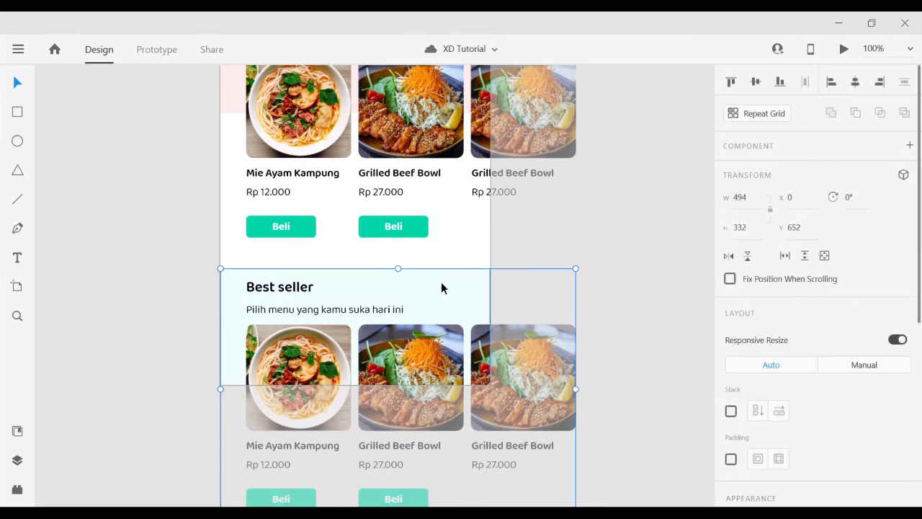
key(ctrl+l)
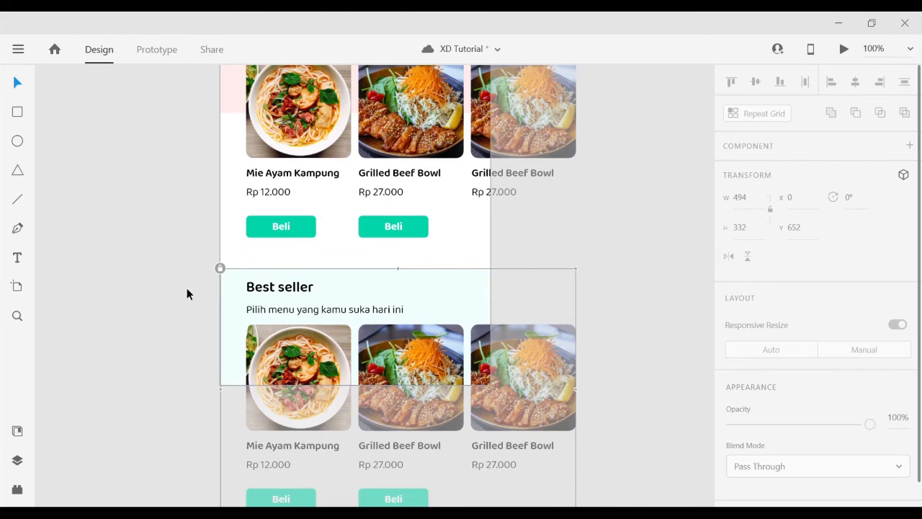
click(167, 326)
- Unlock and copy the white background rectangle of the bottom navigation bar on the reference home screen
drag(135, 340, 655, 345)
click(263, 384)
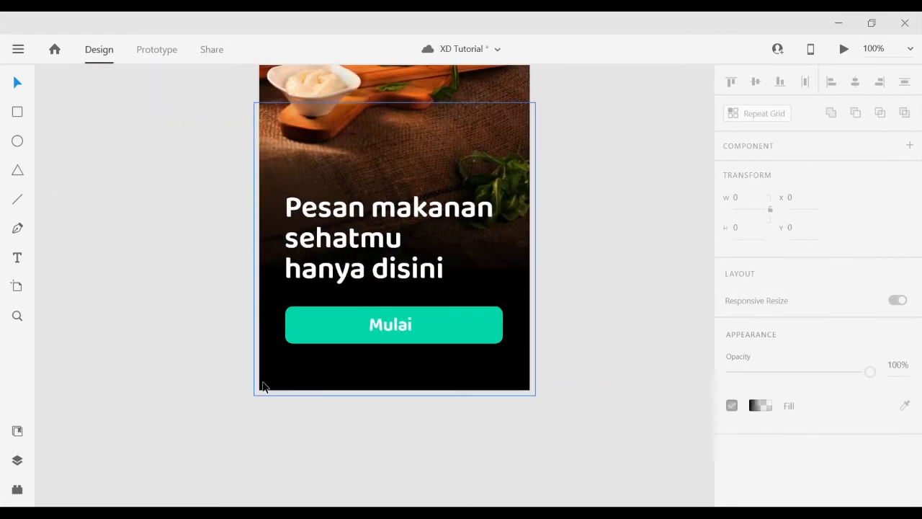
key(ctrl+minus)
key(ctrl+minus)
click(263, 385)
drag(215, 307, 454, 259)
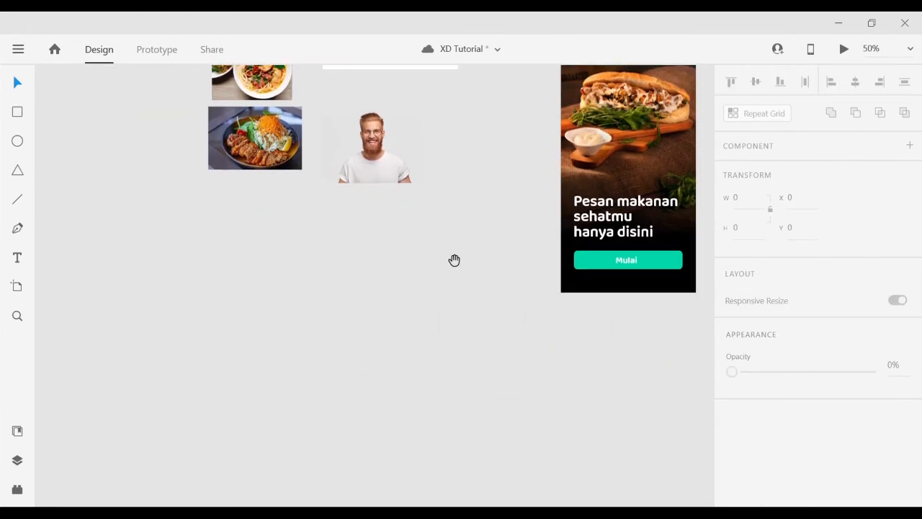
drag(652, 253, 123, 288)
key(z)
click(373, 319)
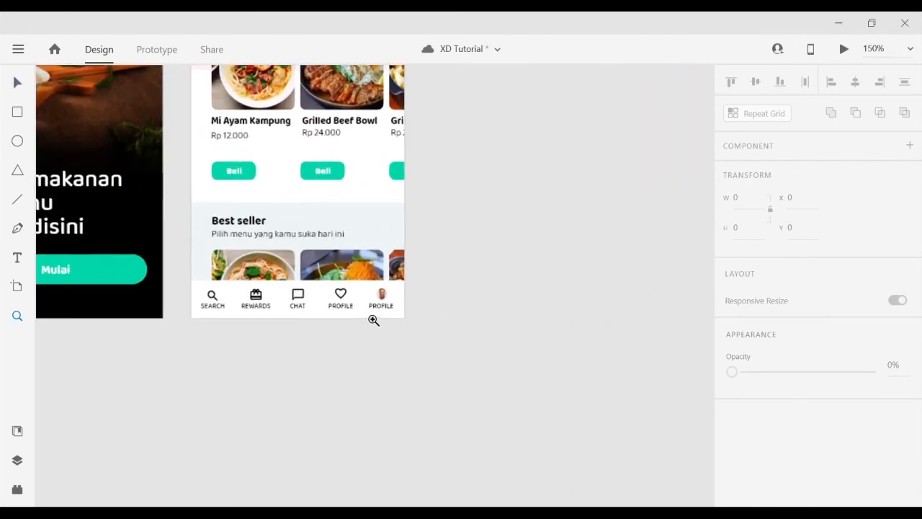
click(377, 333)
key(v)
drag(436, 379, 465, 425)
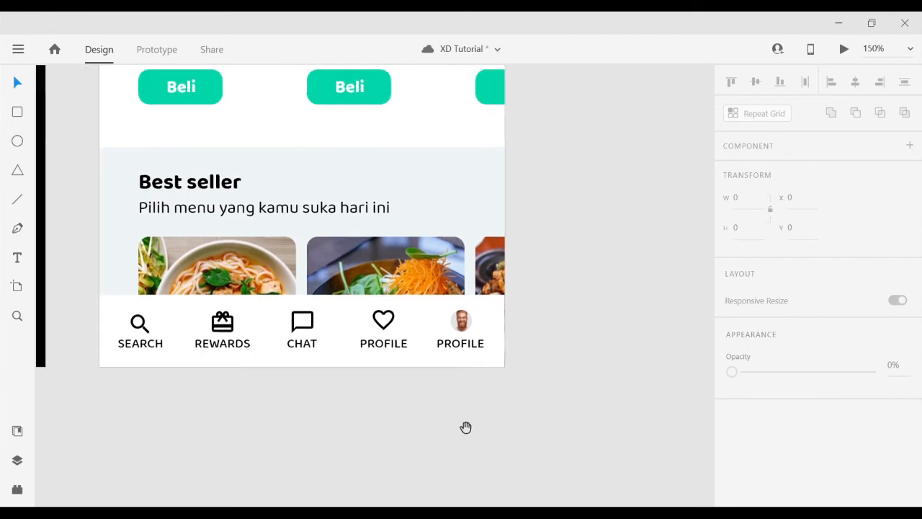
drag(563, 292, 570, 300)
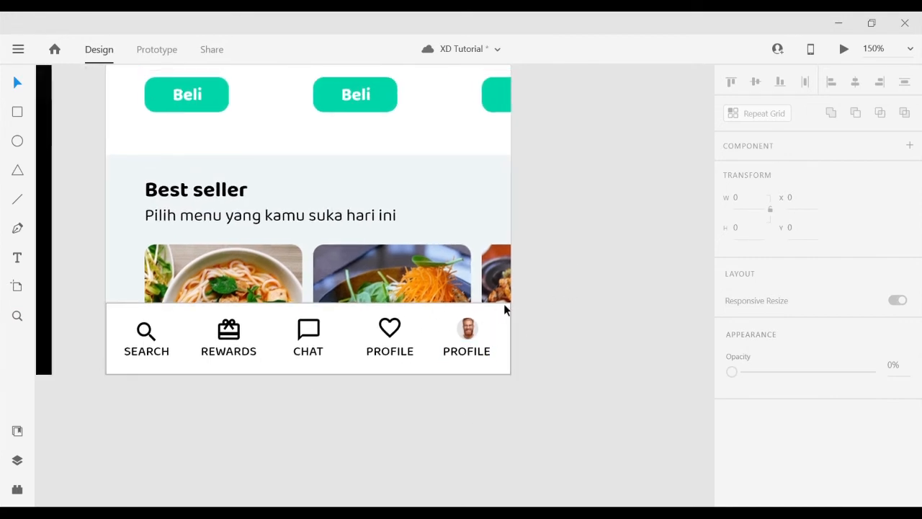
click(495, 321)
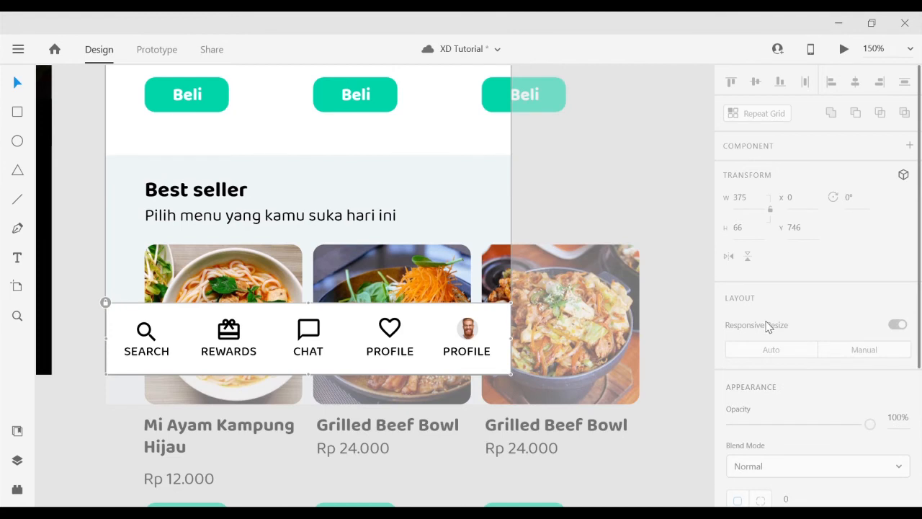
scroll(792, 331, down, 5)
scroll(800, 321, up, 5)
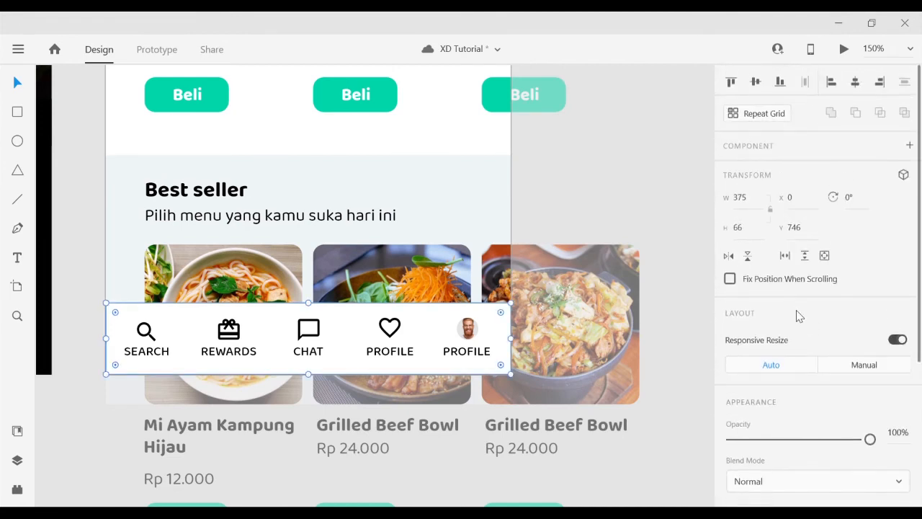
click(613, 186)
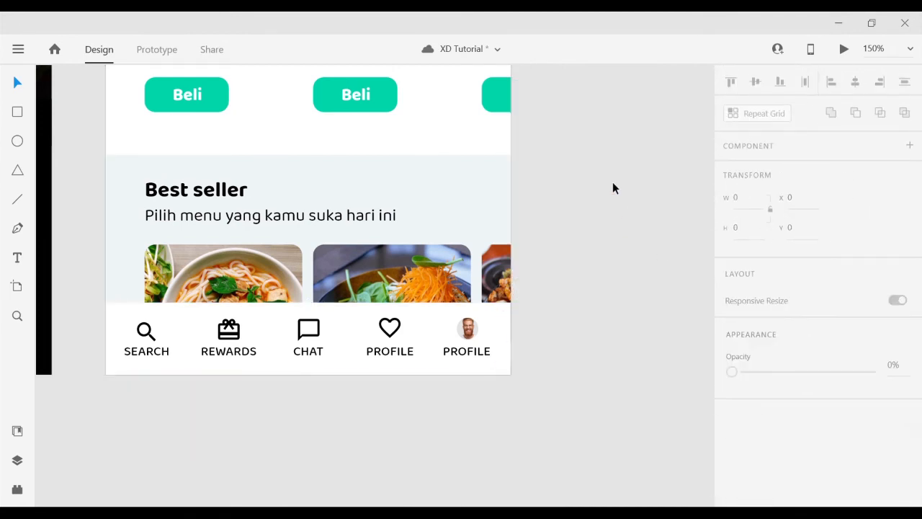
- Paste the white 375 by 66 navigation bar rectangle along the bottom of the home screen artboard at Y 746
key(ctrl+minus)
key(ctrl+minus)
drag(622, 194, 75, 393)
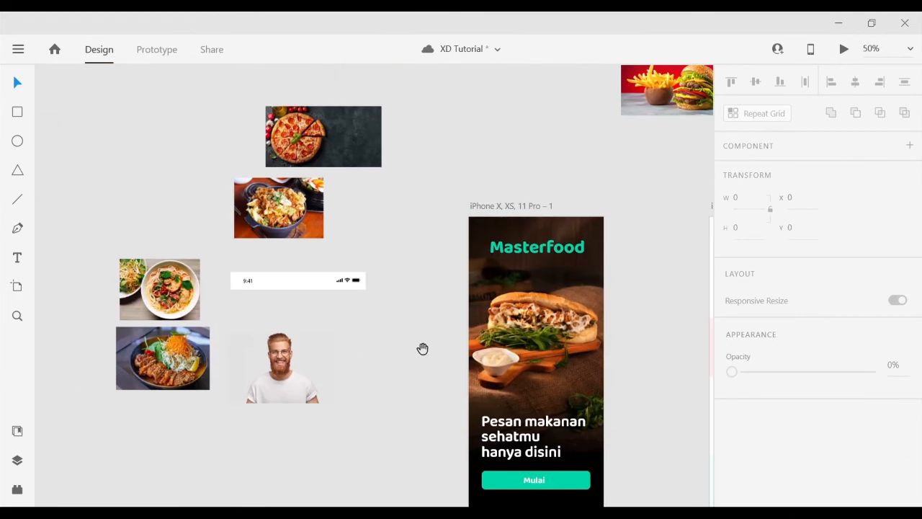
drag(432, 360, 372, 222)
drag(452, 303, 159, 360)
drag(542, 374, 420, 279)
key(z)
click(392, 309)
drag(410, 303, 409, 301)
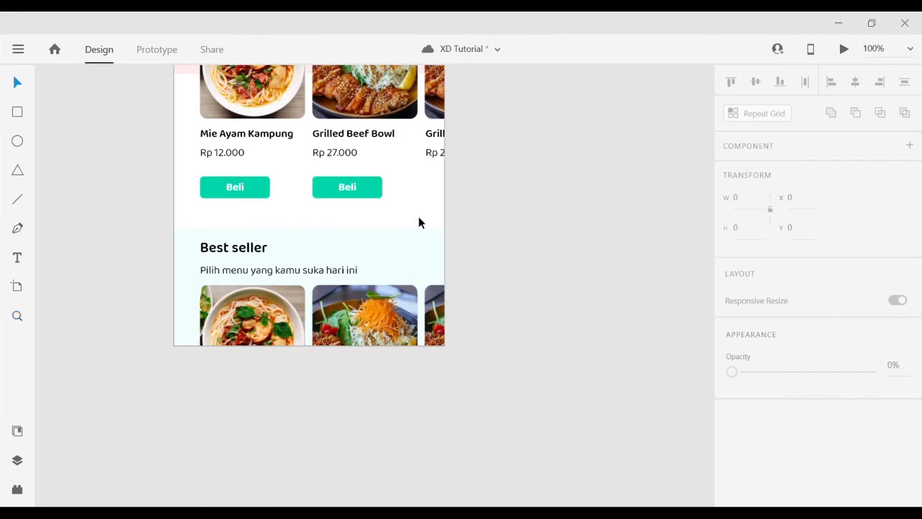
key(ctrl+v)
click(507, 280)
click(407, 316)
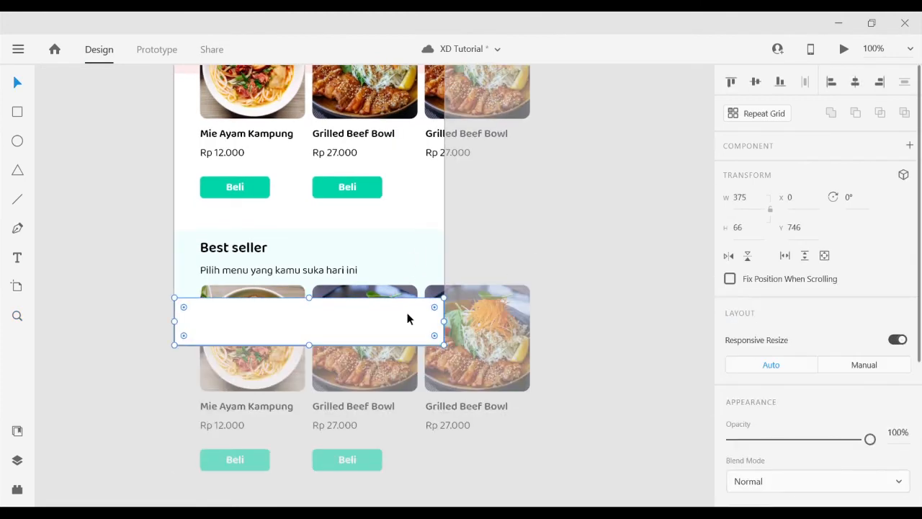
click(464, 260)
- Select the reference navigation bar's search, rewards, chat, heart and profile photo icons together with their five labels for copying
drag(368, 298, 777, 272)
drag(218, 311, 731, 292)
drag(197, 293, 492, 287)
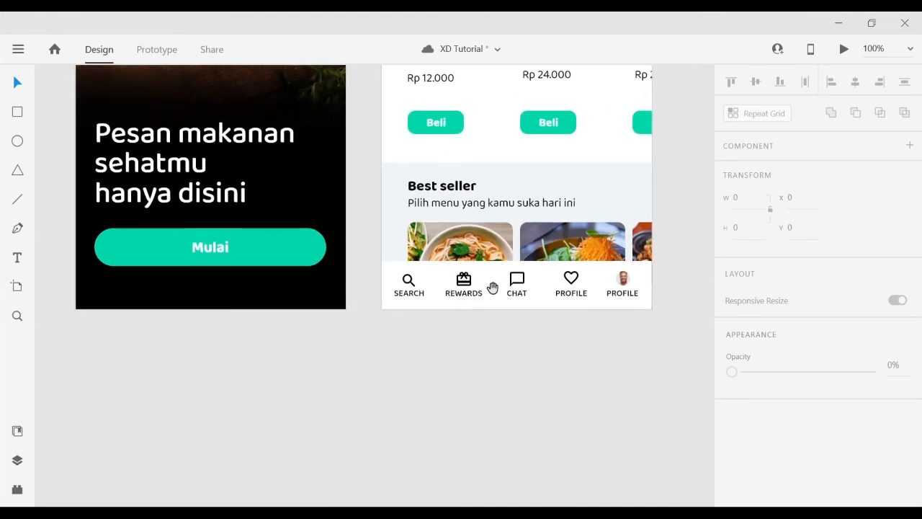
double_click(409, 289)
shift+click(411, 280)
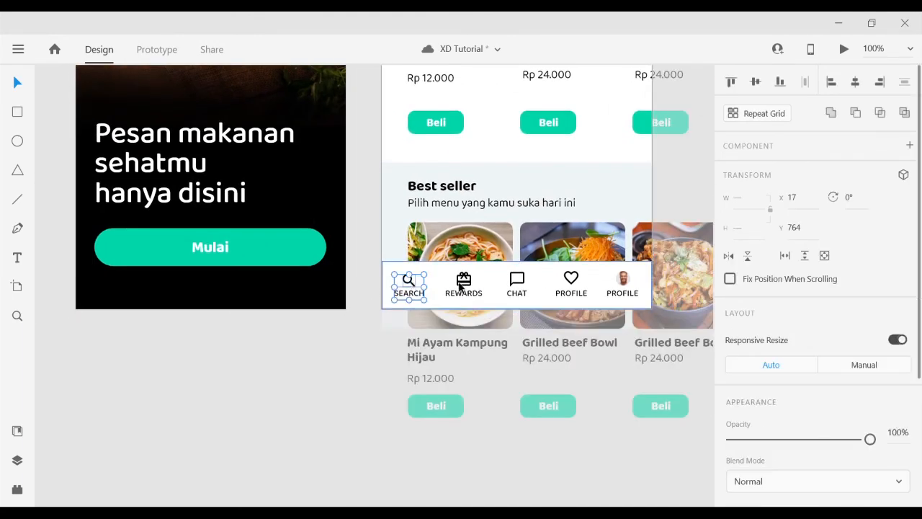
shift+click(467, 281)
shift+click(479, 293)
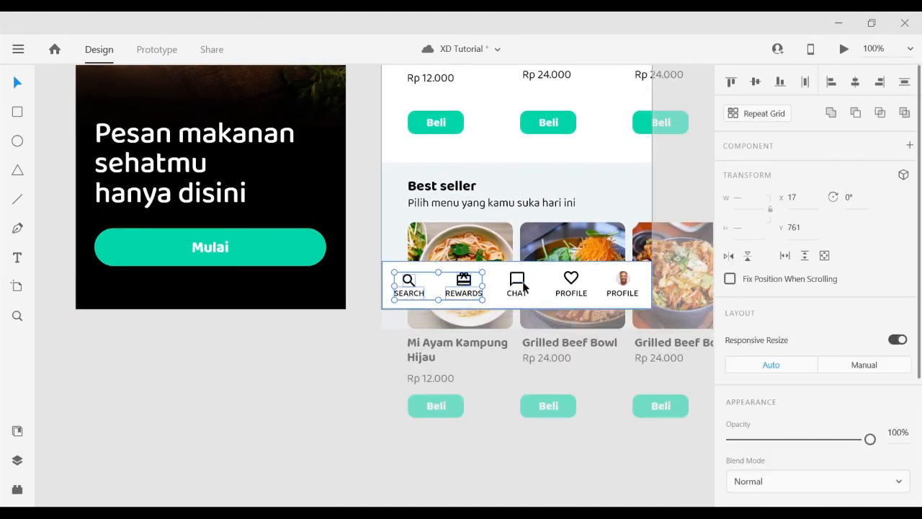
shift+click(518, 283)
shift+click(519, 294)
shift+click(571, 281)
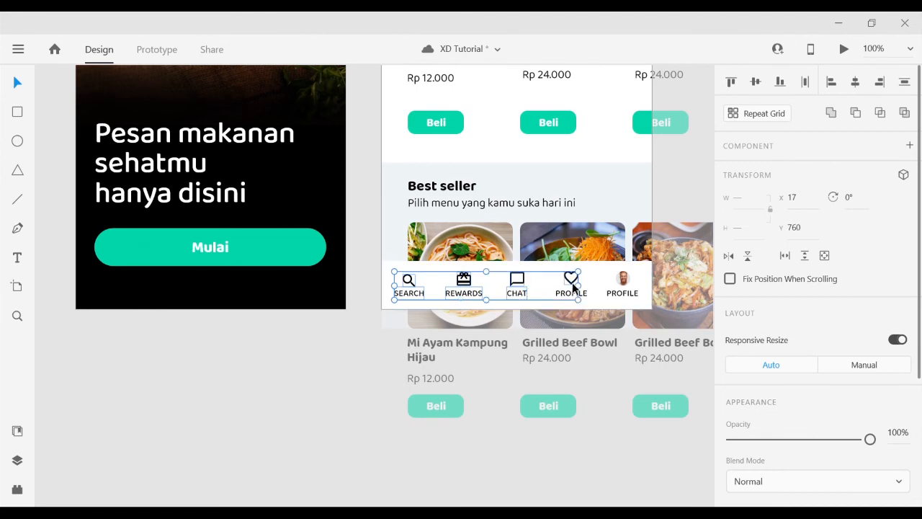
shift+click(569, 292)
shift+click(625, 280)
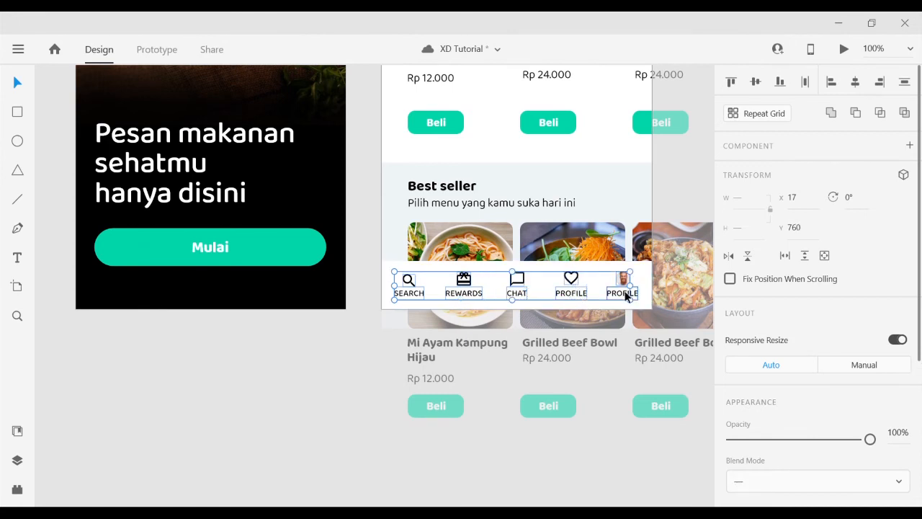
shift+click(620, 292)
- Paste the five navigation icons and labels onto the white bar at the bottom of the home screen artboard
drag(581, 272, 381, 337)
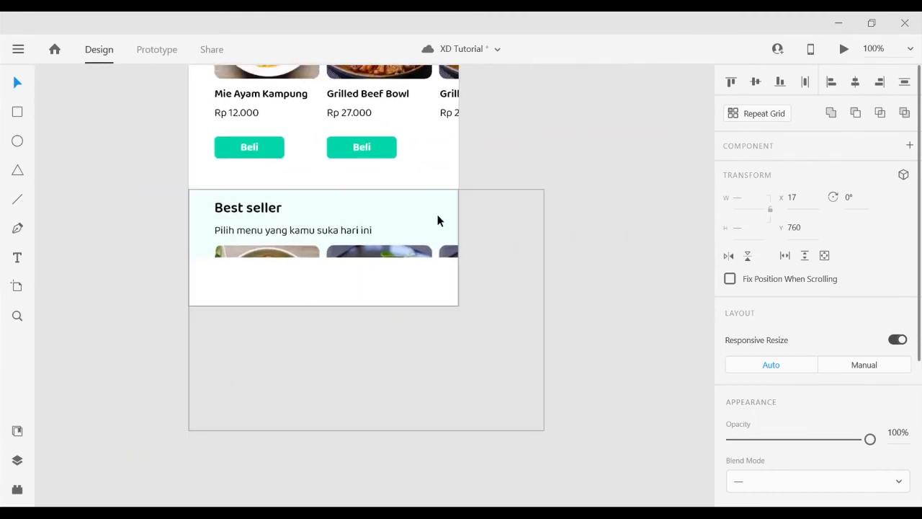
click(438, 218)
key(ctrl+v)
click(601, 213)
- Change the label under the heart icon in the navigation bar to LIKE
key(z)
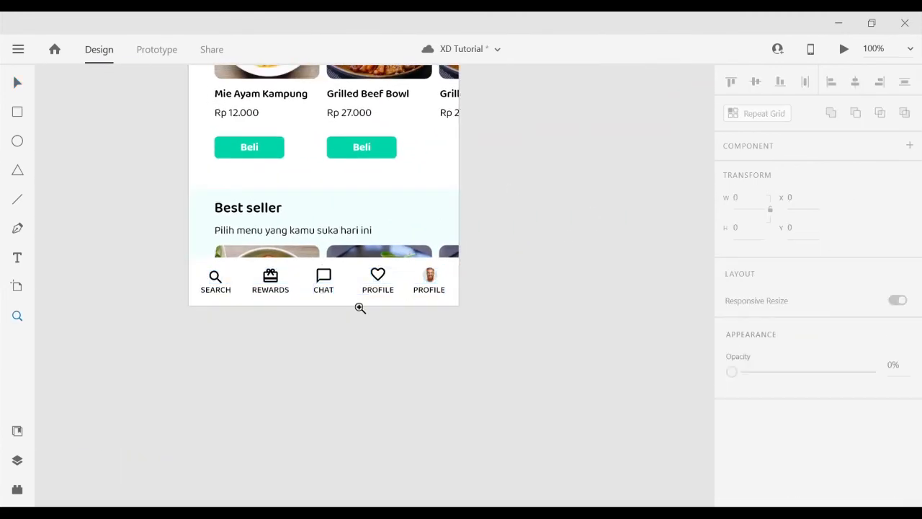
click(358, 306)
drag(357, 308, 433, 339)
key(v)
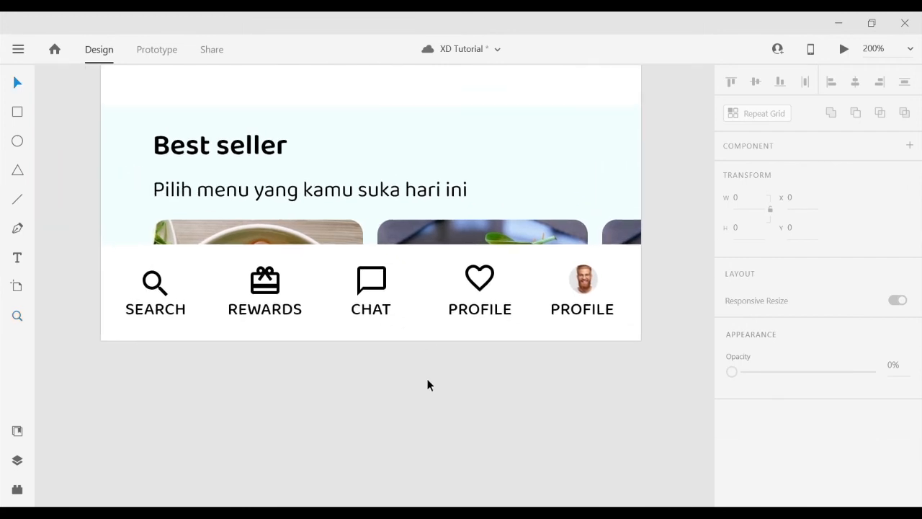
click(487, 310)
double_click(492, 314)
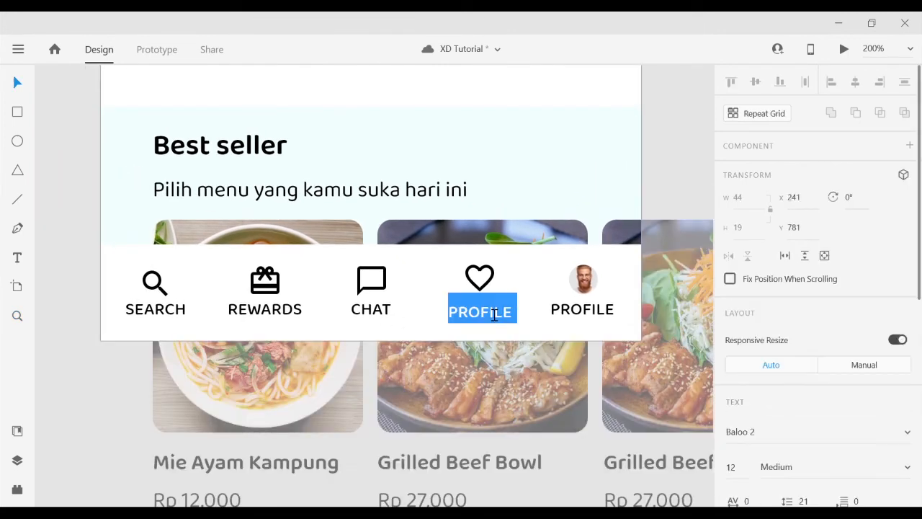
text(LIKE)
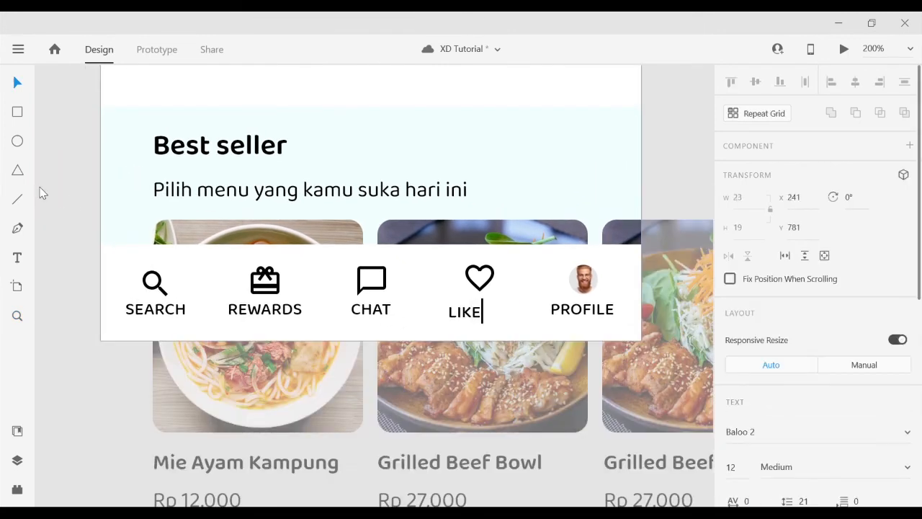
- Replace the LIKE label under the navigation bar's heart icon with FAVOURITES
click(48, 191)
ctrl+click(470, 304)
double_click(469, 306)
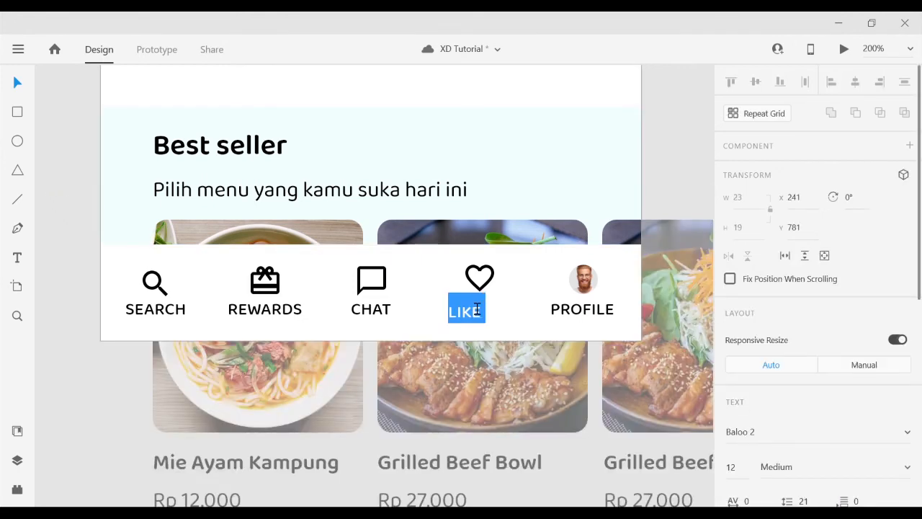
text(FAVOURITES)
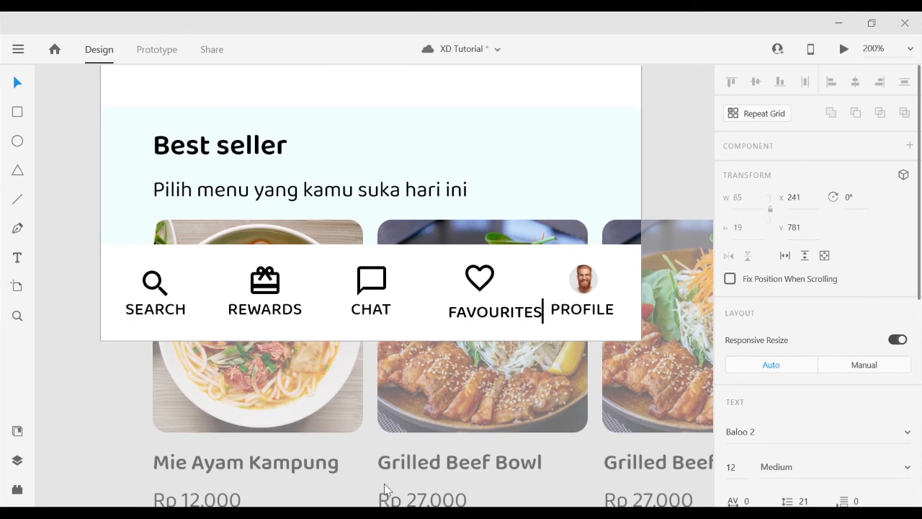
- Try the spelling FAVORITES in the label under the heart icon and restore the removed U
key(Left)
key(Left)
key(Left)
key(Left)
key(Left)
key(BackSpace)
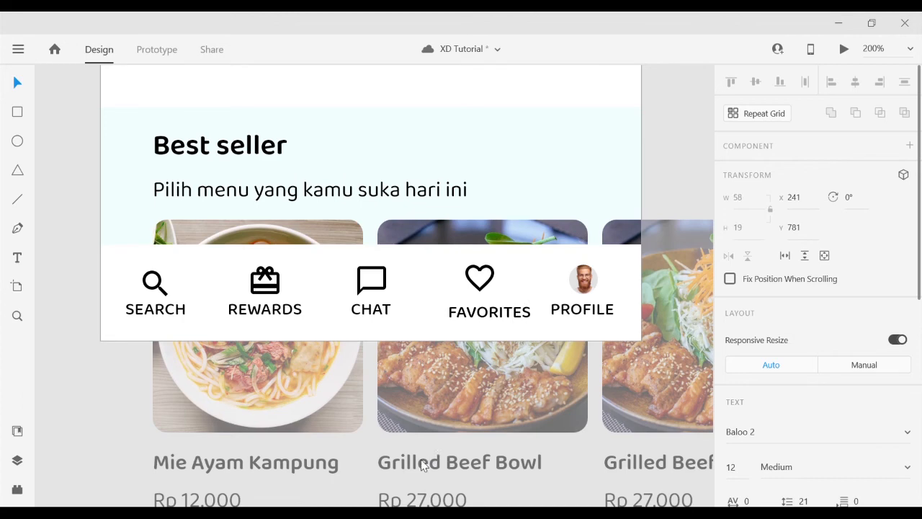
text(U)
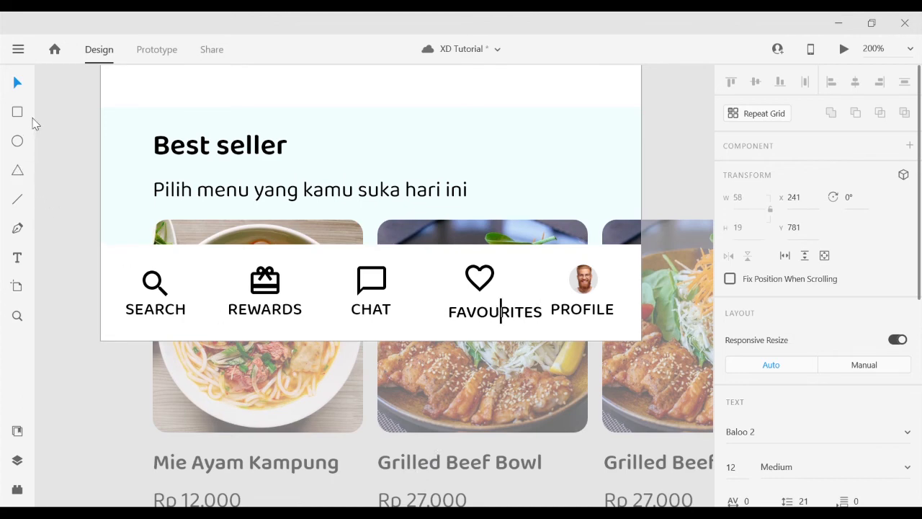
- Centre the FAVOURITES label beneath the heart icon at X 231 and save the document
key(Escape)
click(115, 196)
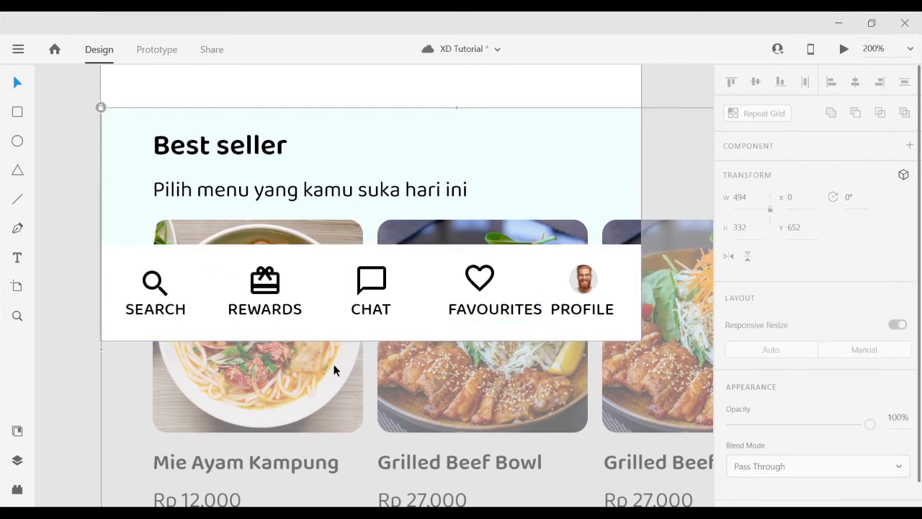
double_click(498, 313)
key(shift+Left)
key(shift+Left)
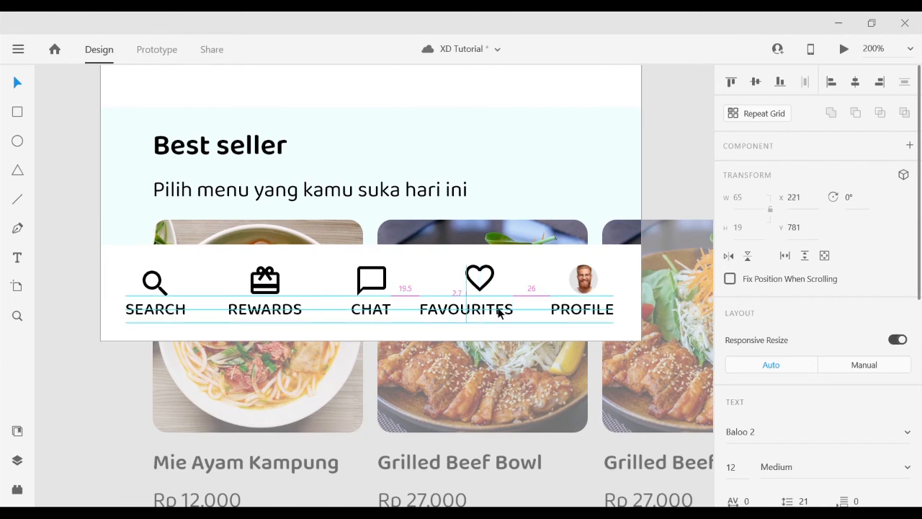
key(shift+Right)
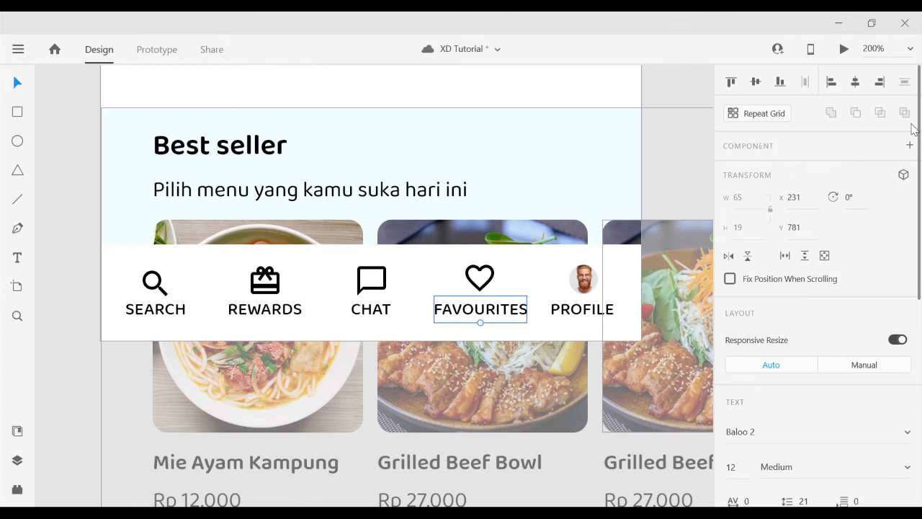
key(ctrl+s)
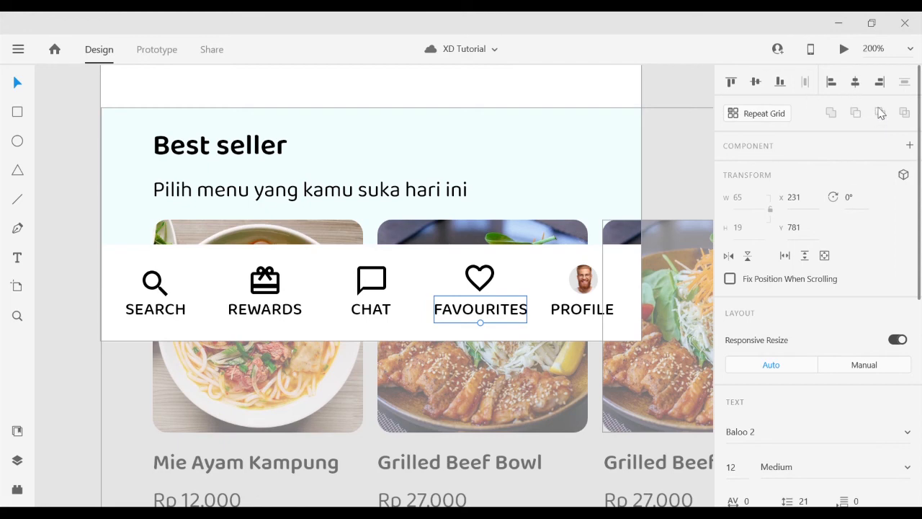
- Shorten the heart icon's label to FAVOURITE and re-centre it beneath the icon at X 234, Y 781
double_click(523, 316)
key(BackSpace)
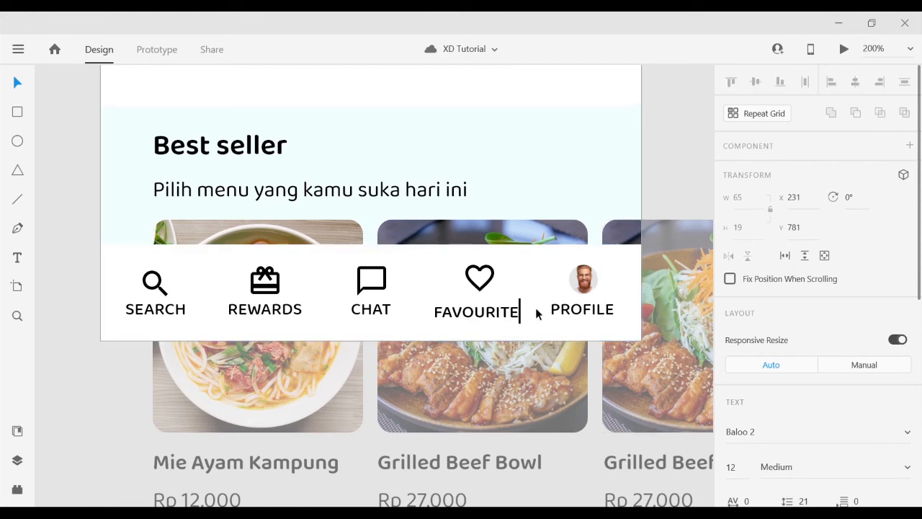
key(Escape)
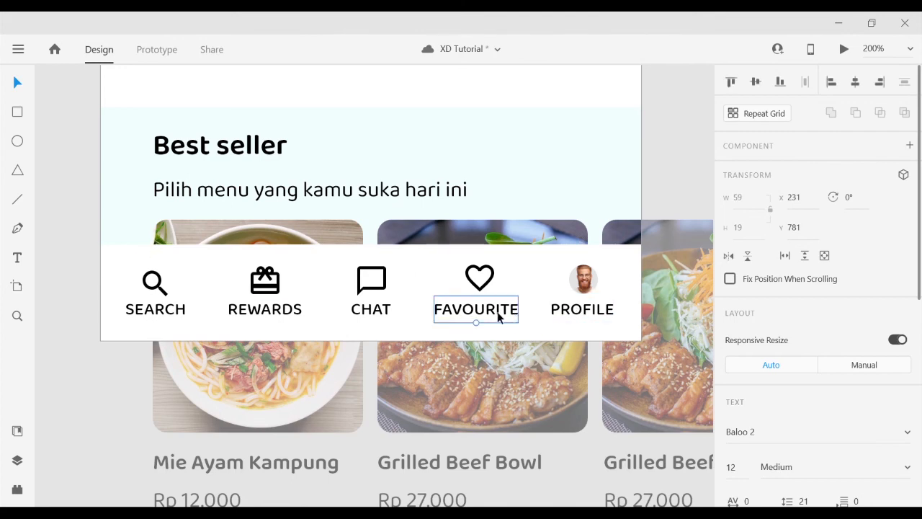
drag(500, 313, 505, 317)
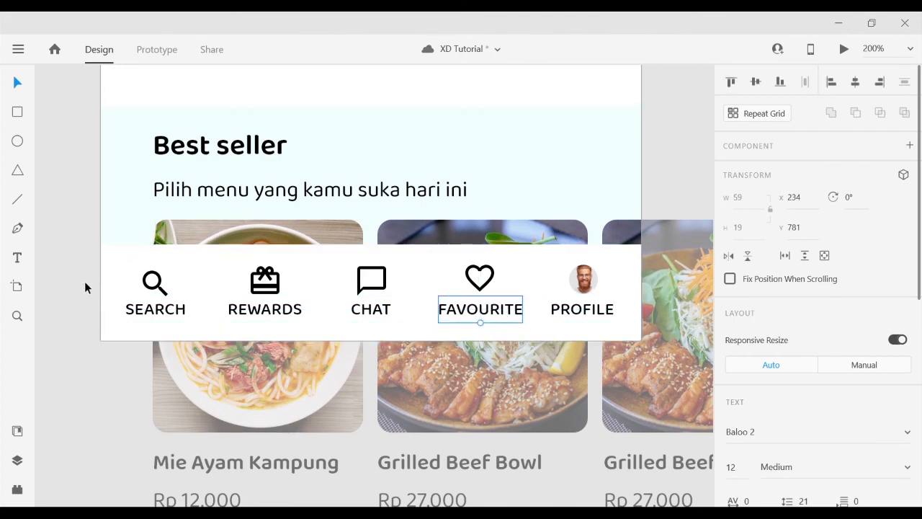
click(87, 286)
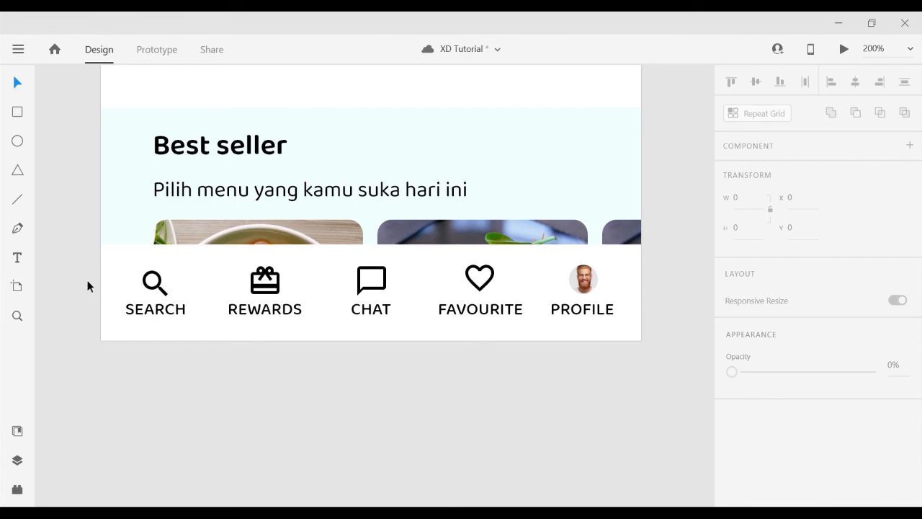
- Review the completed home screen layout alongside the Masterfood welcome artboard at 50% zoom
key(ctrl+minus)
key(ctrl+minus)
key(ctrl+minus)
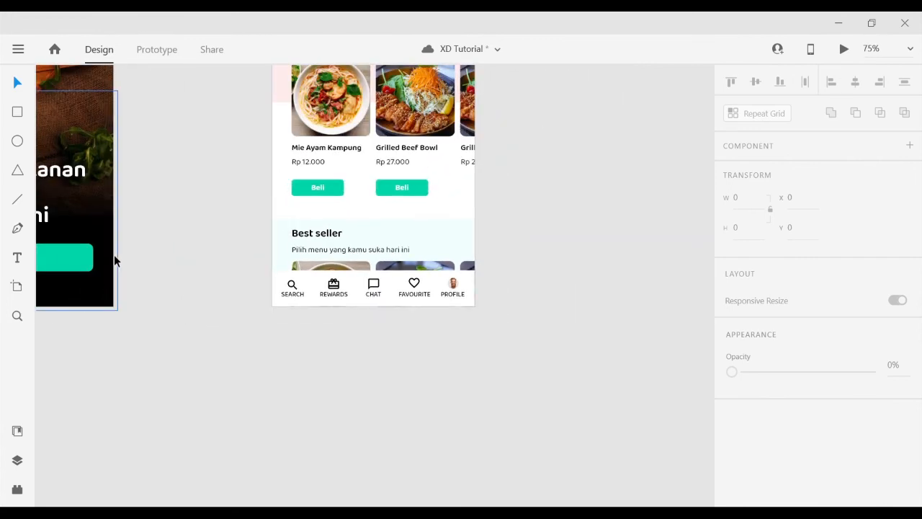
scroll(240, 432, up, 4)
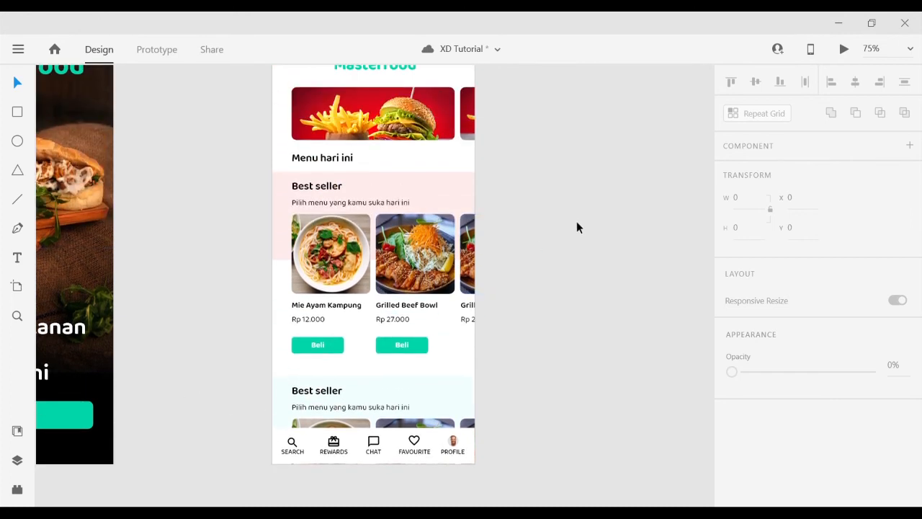
scroll(465, 209, up, 1)
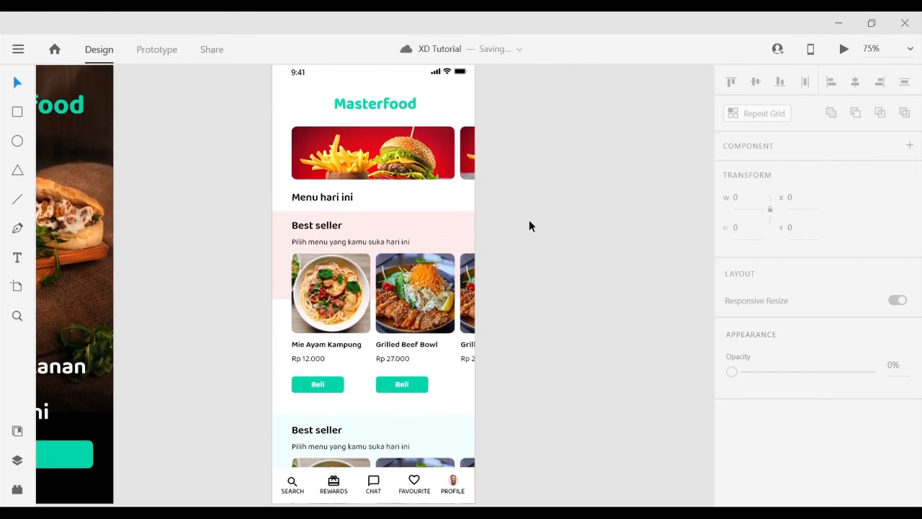
key(ctrl+minus)
key(z)
click(462, 318)
drag(492, 312, 510, 334)
key(v)
key(ctrl+minus)
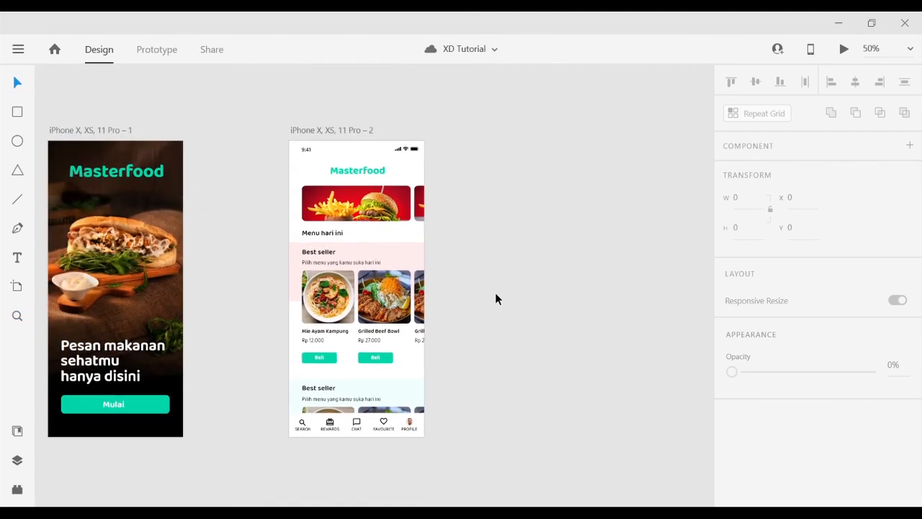
drag(447, 267, 436, 253)
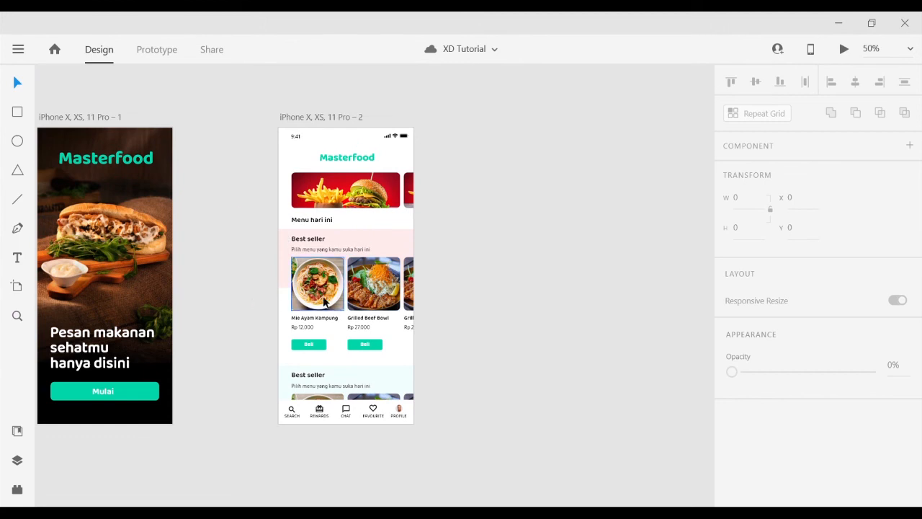